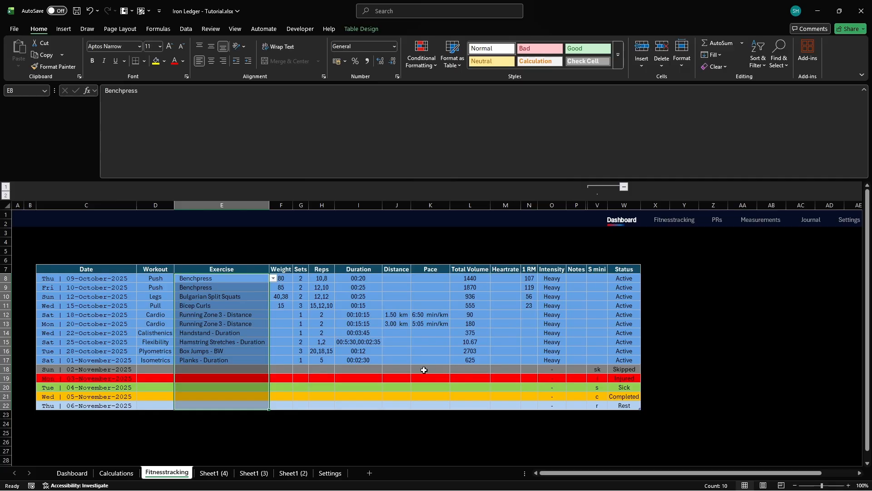
Rename the sheet Sheet1 (4) to PRs
click(212, 473)
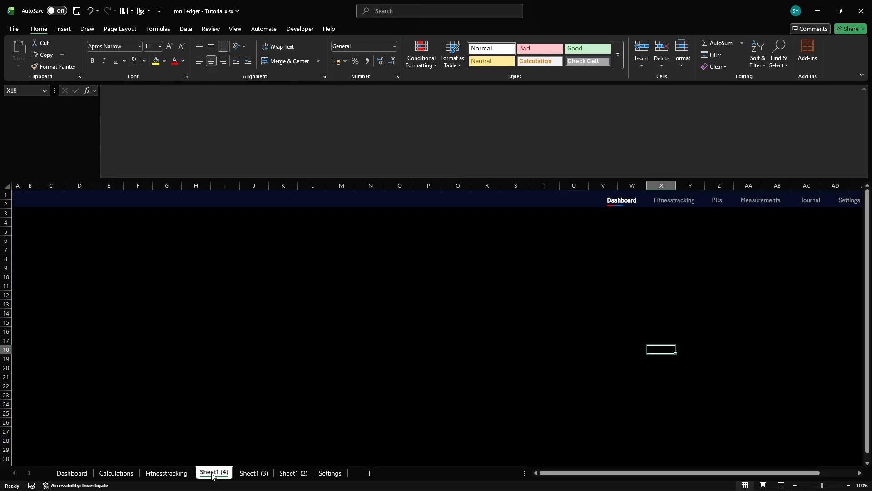
right_click(212, 474)
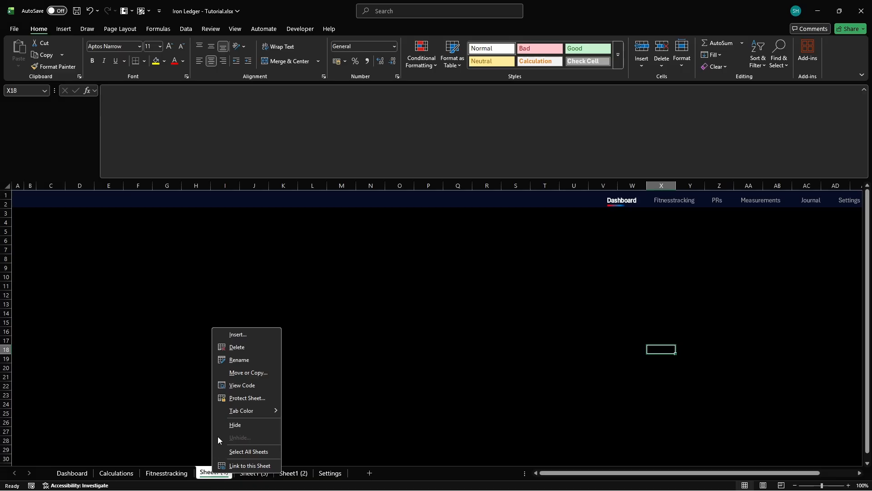
click(238, 359)
text(PRs)
key(Return)
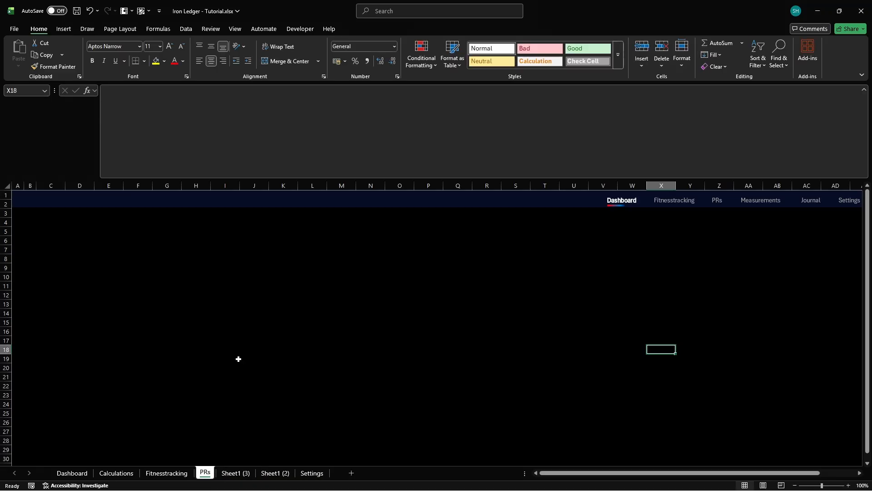
Create a table with headers over C7:P7 on the PRs sheet and name its first column Date
drag(50, 249, 371, 250)
key(shift+Right)
key(shift+Right)
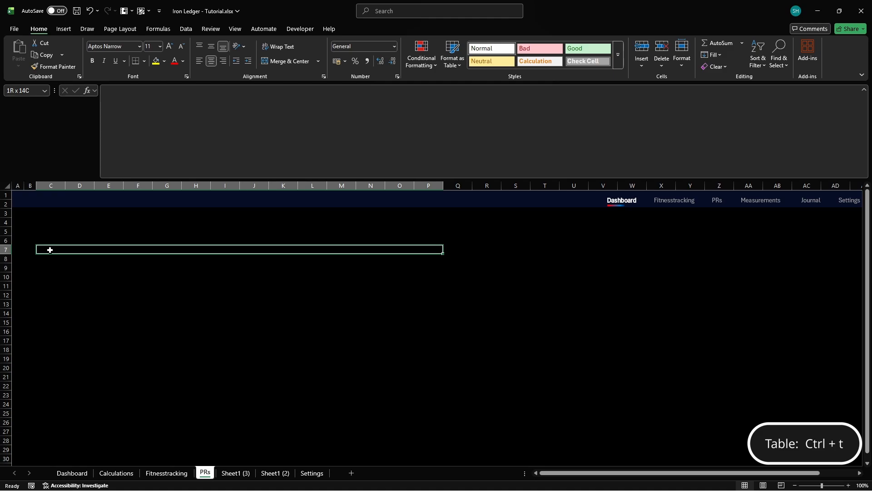
key(ctrl+t)
click(399, 271)
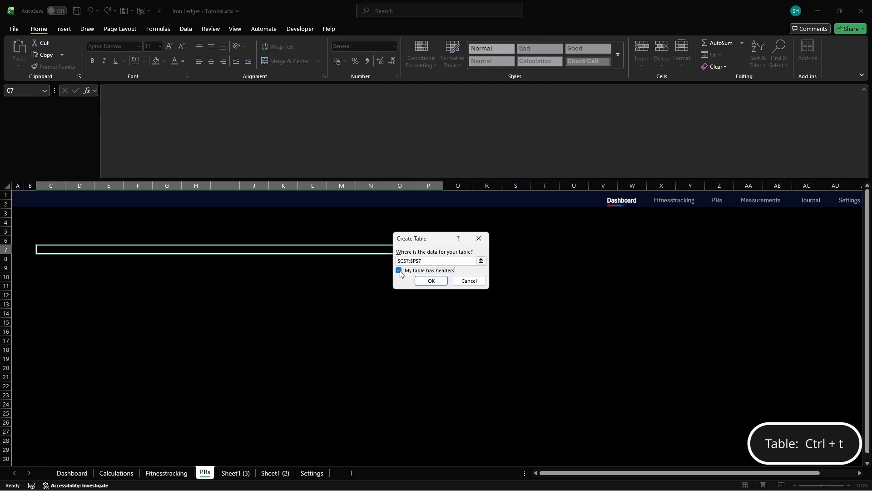
key(Return)
Set the custom number format dd/mmmm/yyyy for the whole Date column C
key(Up)
key(ctrl+1)
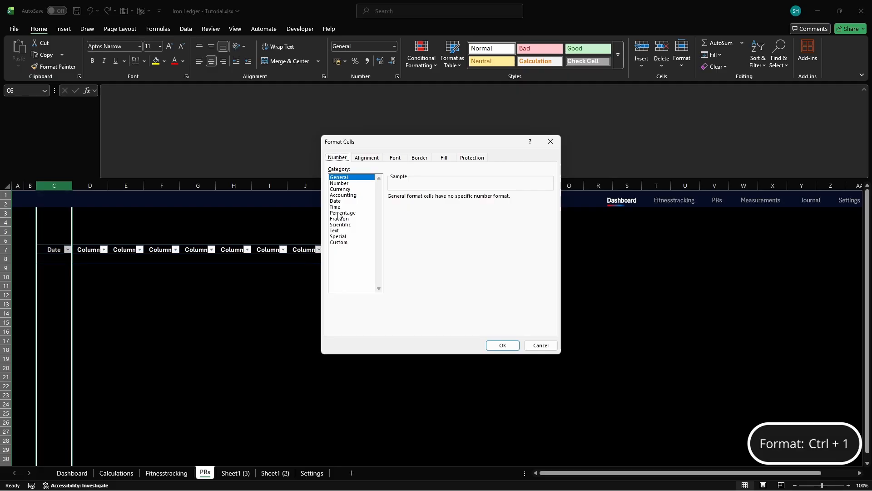
click(339, 242)
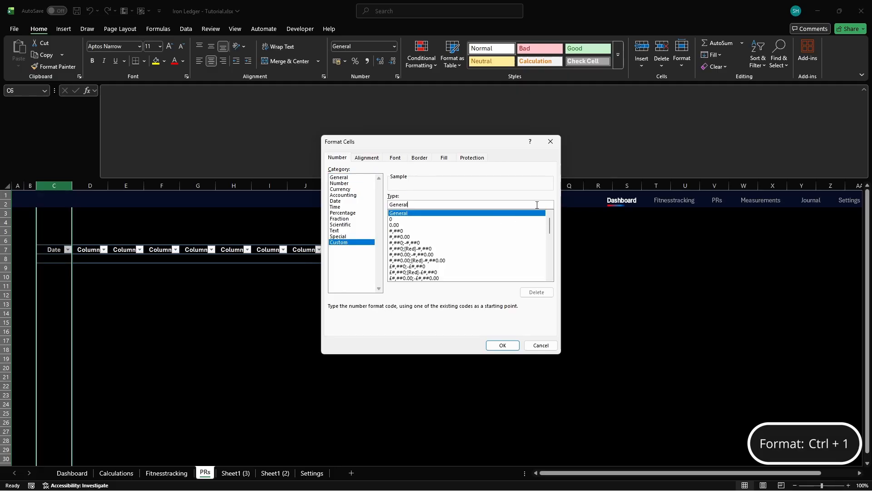
key(ctrl+a)
text(dd/m)
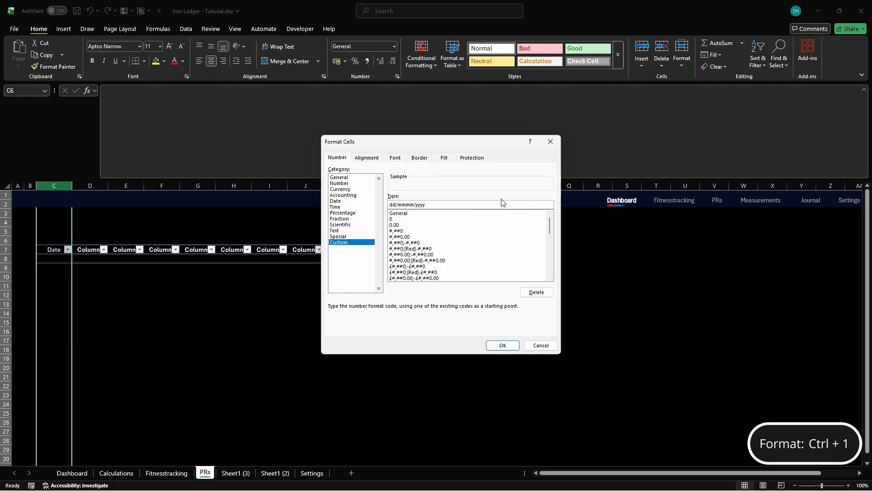
Align column C horizontally to Left (Indent) with an indent of 1 and apply the cell formatting
click(367, 158)
click(394, 188)
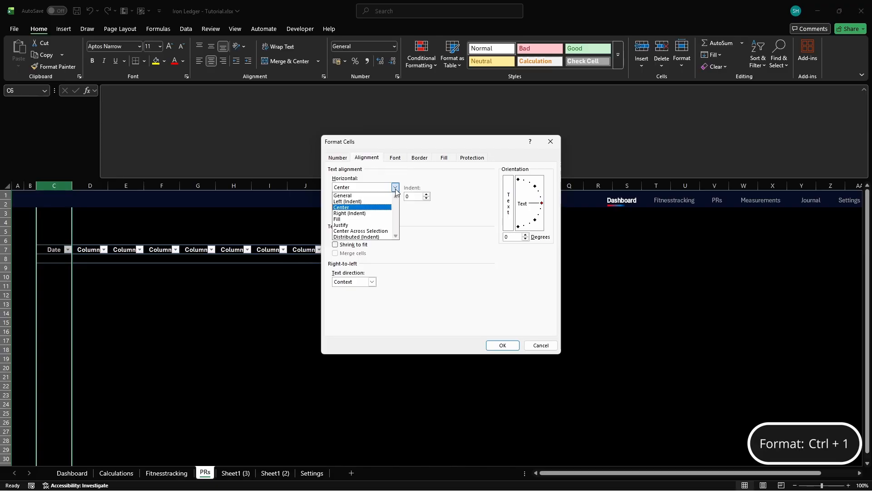
click(390, 201)
click(421, 195)
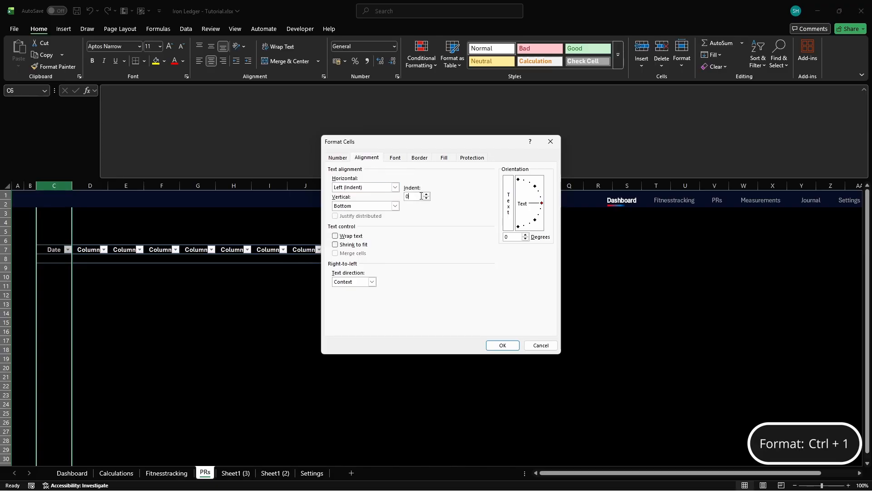
text(1)
click(503, 345)
key(Down)
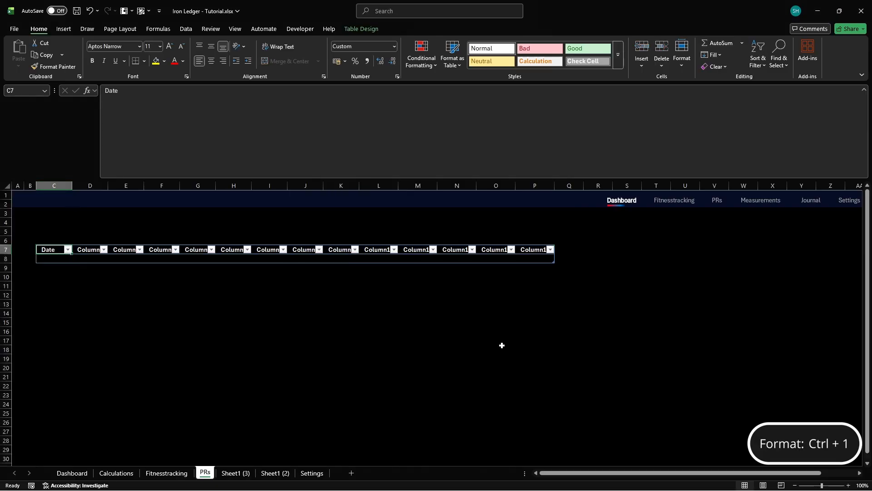
Name the table headers in D7:G7 Category, Exercise, Vol PR and W PR
key(Right)
text(Category)
key(Tab)
text(Exercise)
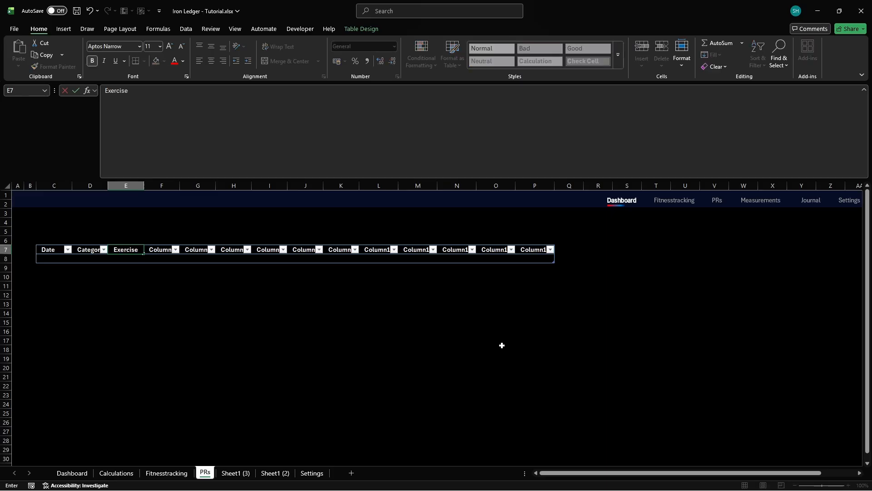
key(Tab)
text(Vol PR)
key(Tab)
text(W PR)
key(Tab)
Group columns H and I into a collapsible outline
key(ctrl+space)
key(shift+Right)
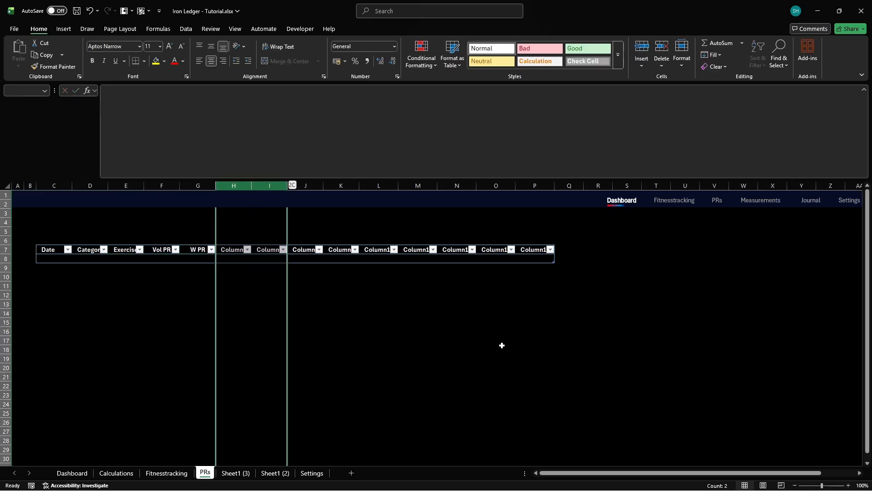
key(shift+alt+Right)
Apply the custom number format dd/mm/yy to columns H and I
key(ctrl+1)
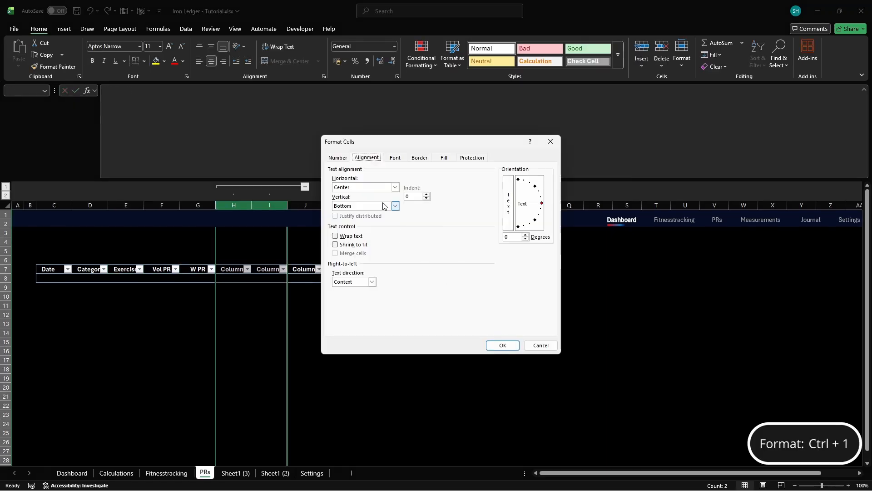
click(337, 157)
click(338, 242)
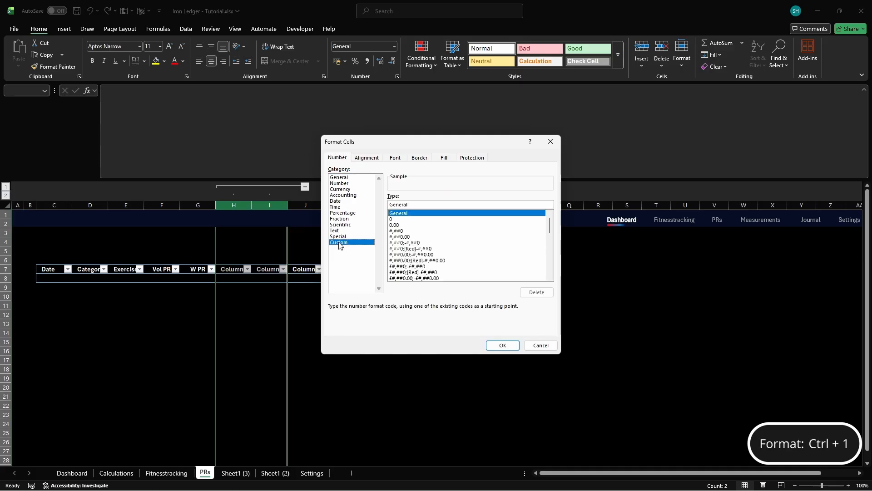
key(ctrl+a)
text(dd/)
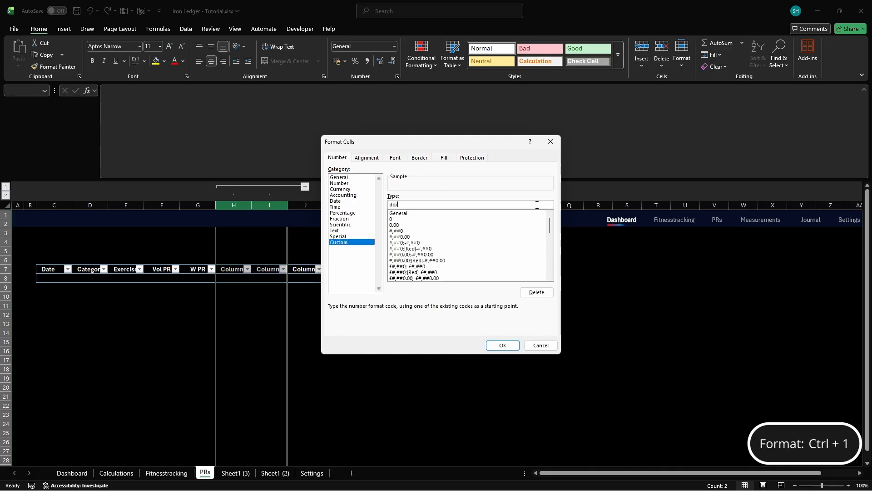
text(mm/yy)
click(503, 345)
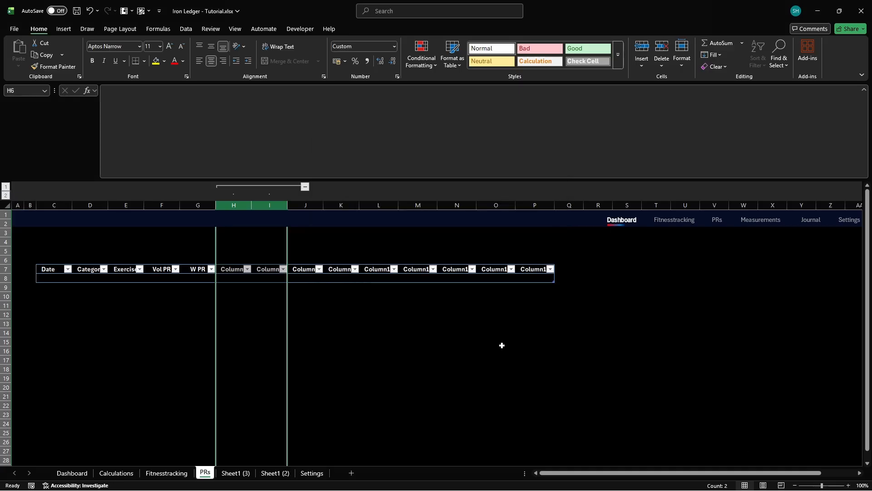
Name the table headers in H7:K7 Date-Weight PR, Date-Reps PR, R PR and Pace PR
text(Date-Weight PR)
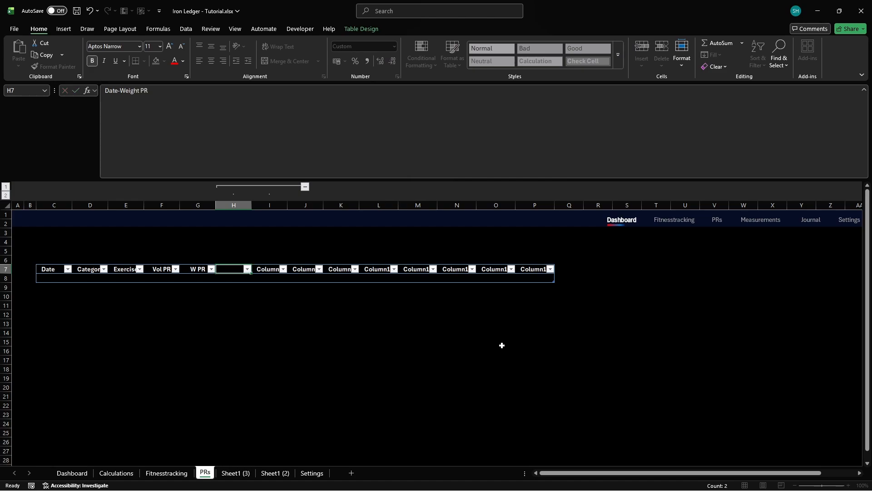
key(Tab)
text(Date-Reps PR)
key(Tab)
text(R PR)
key(Tab)
text(Pace PR)
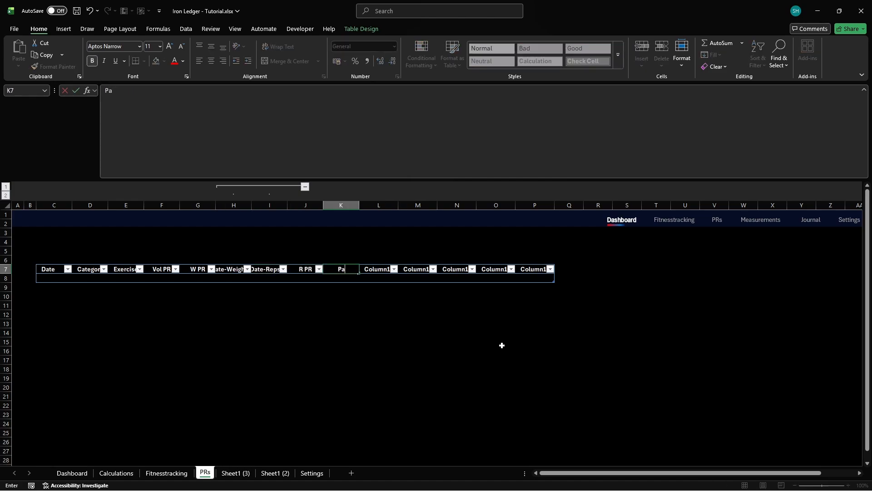
key(Tab)
Apply the custom number format dd/mm/yy to columns L and M and group the two columns
key(ctrl+space)
key(shift+Right)
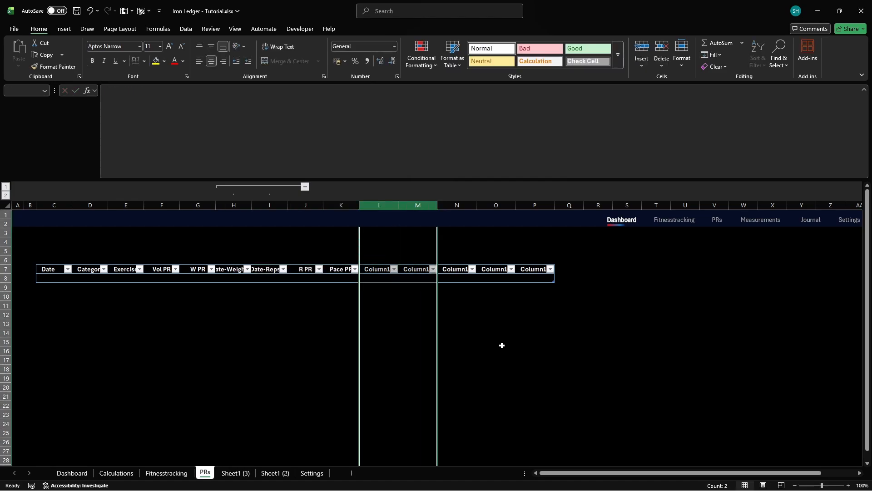
key(ctrl+1)
click(340, 243)
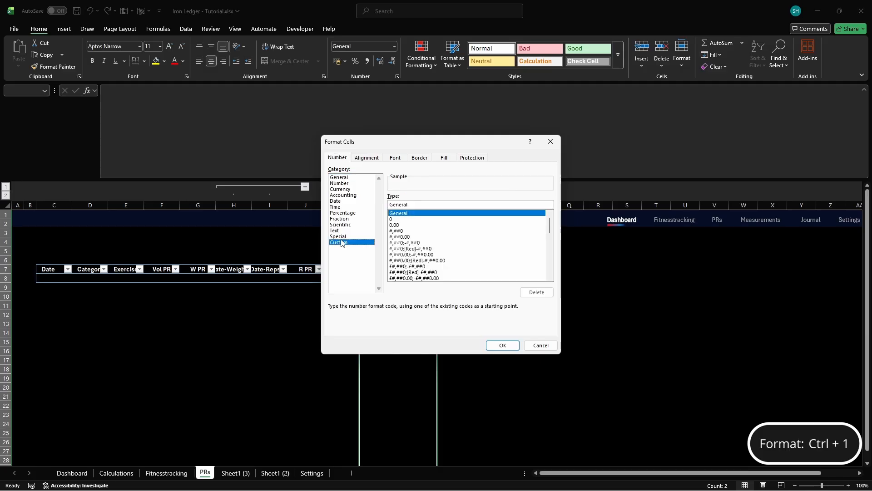
double_click(537, 205)
text(dd/mm/yy)
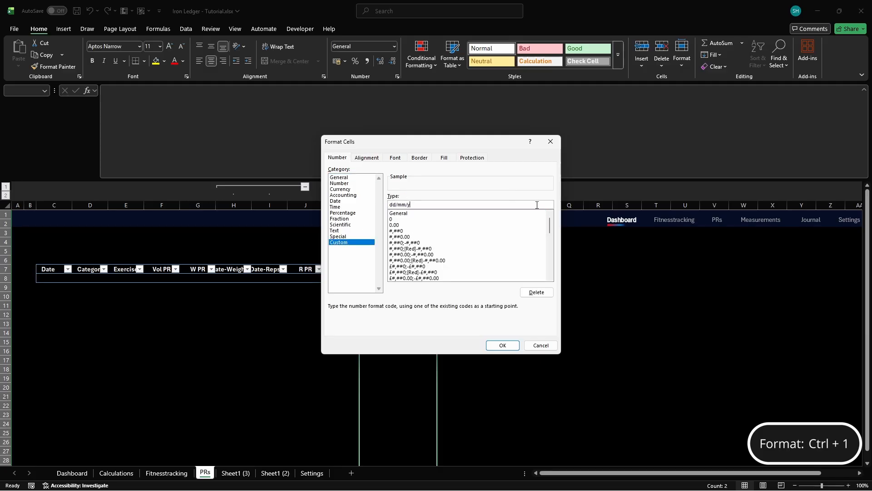
click(502, 346)
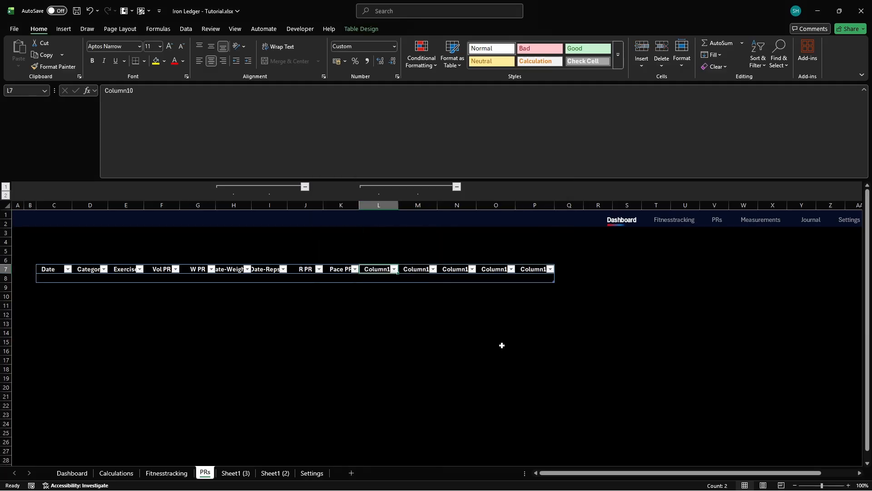
Name the table headers in L7:P7 Date-Pace PR, Date-Distance PR, Distance PR, Heartrate and Duration
text(Date-Pace PR)
key(Tab)
text(Date-Distance PR)
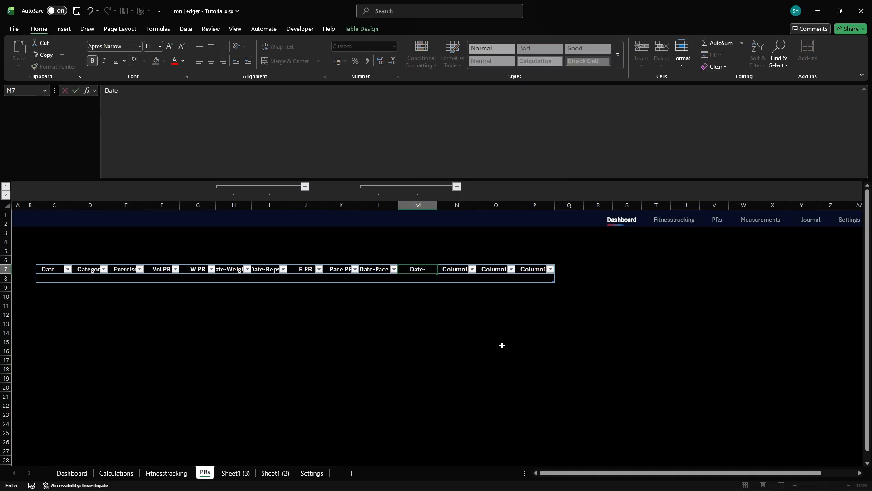
key(Tab)
text(Distance P)
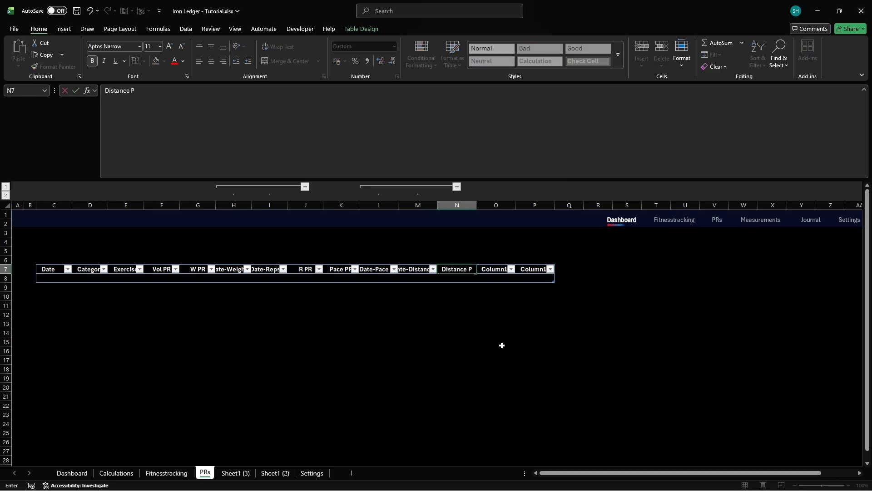
text(R)
key(Tab)
text(Hear)
key(Tab)
text(Duration)
key(Return)
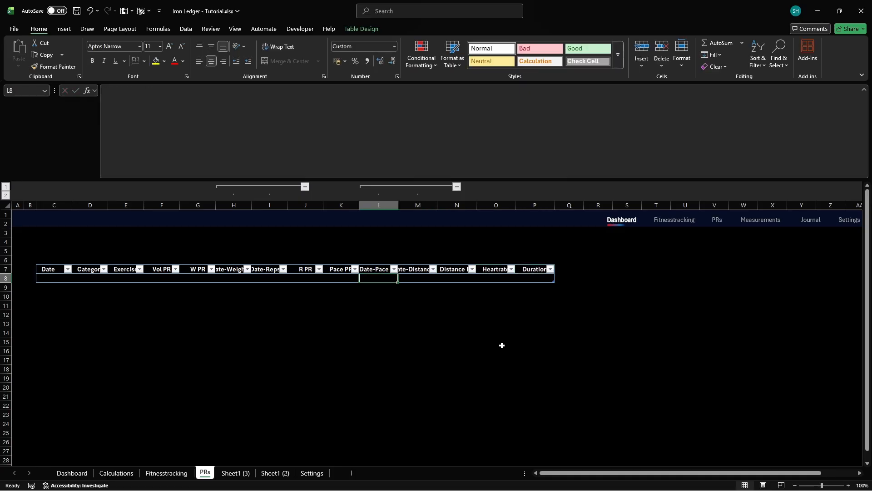
Rename the table to PR
click(359, 29)
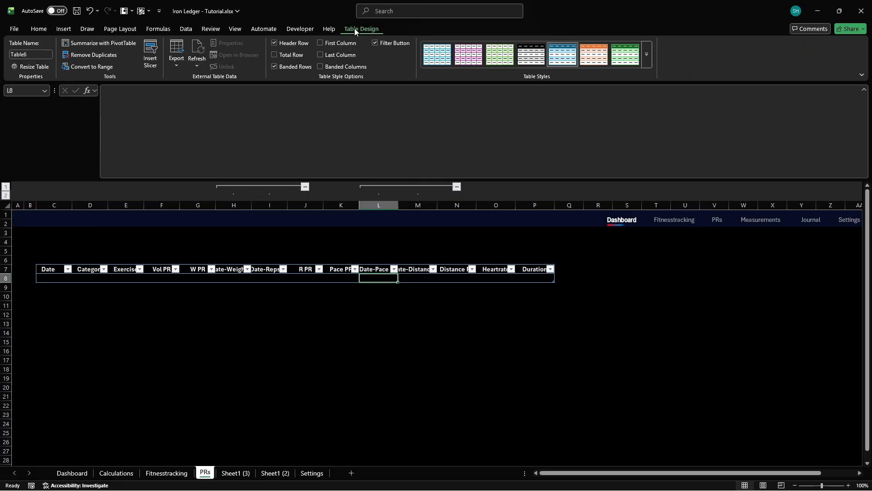
click(28, 55)
text(PR)
key(Return)
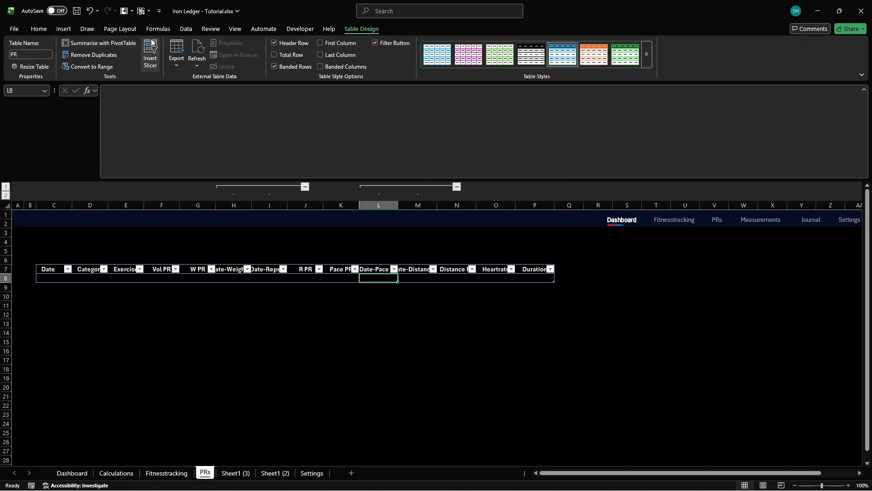
Apply the second custom table style to the PR table, clearing existing formatting, and turn off its filter buttons
click(647, 56)
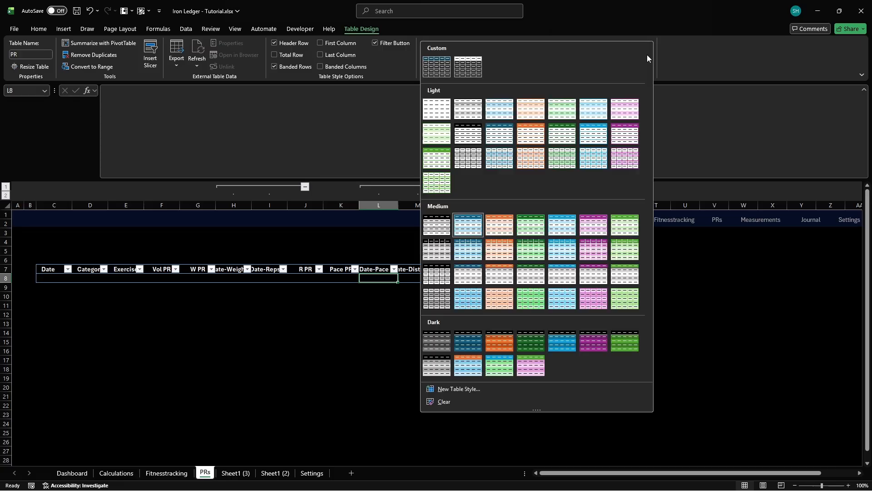
right_click(469, 67)
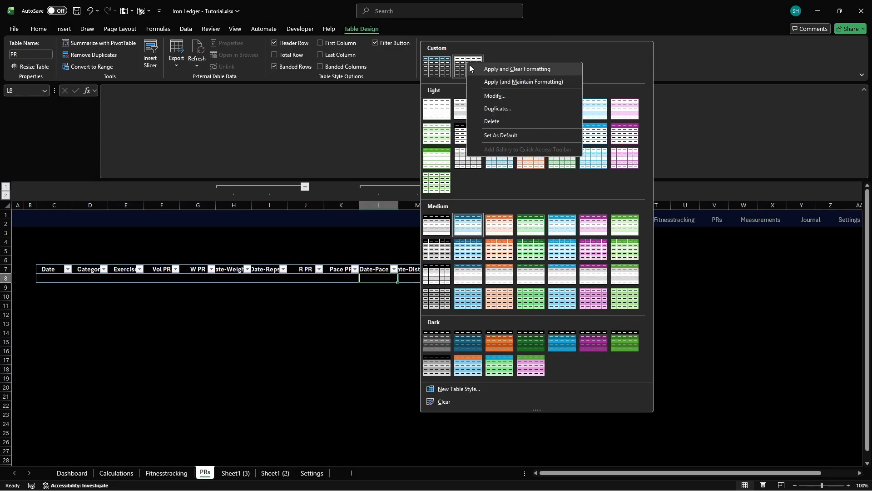
click(486, 73)
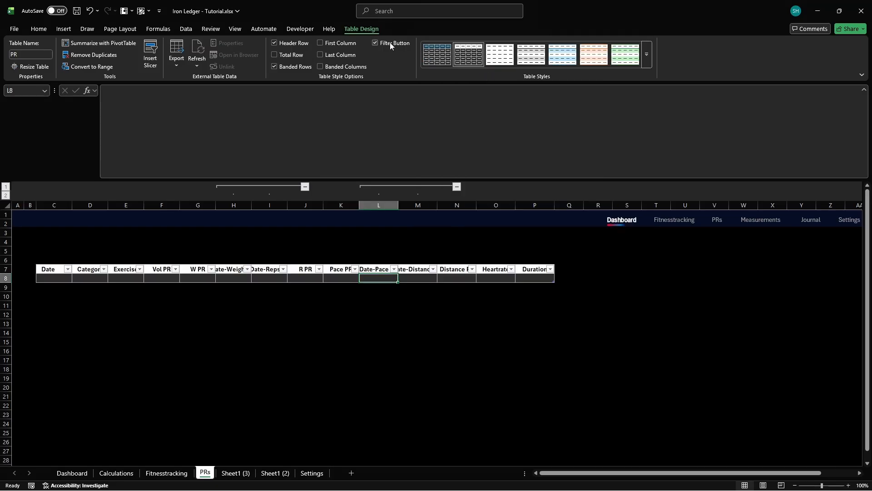
click(375, 43)
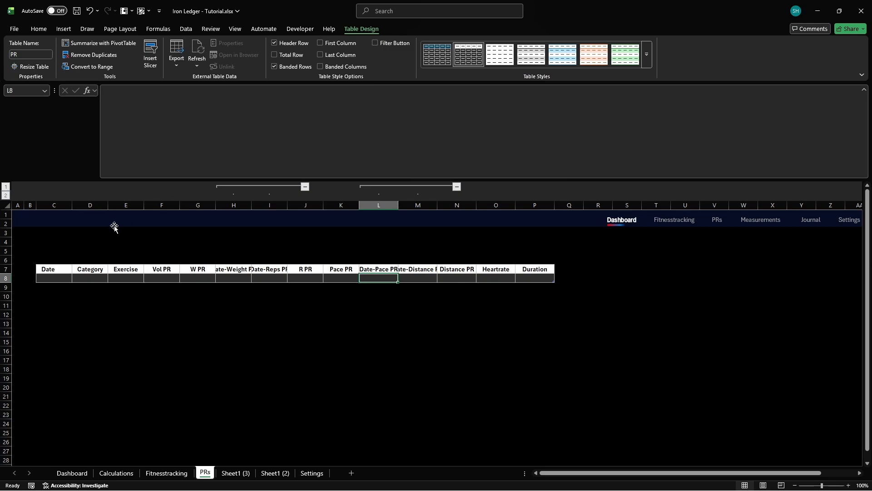
click(52, 278)
text(=LET()
key(alt+Return)
text(ex,)
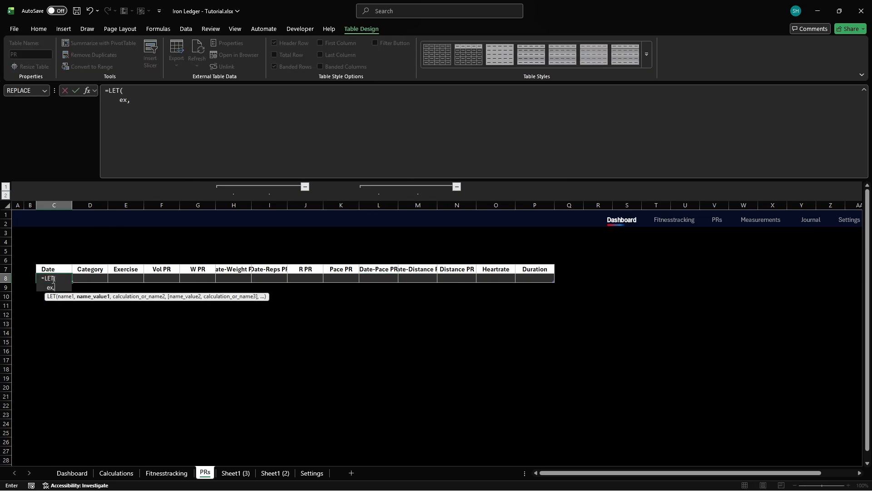
text( [@Exerercise],)
key(alt+Return)
Add a MAXIFS to the Date formula over Fitnesstracking[Date], with Fitnesstracking[Exercise] matching ex as the first criterion
text(MAXIFS()
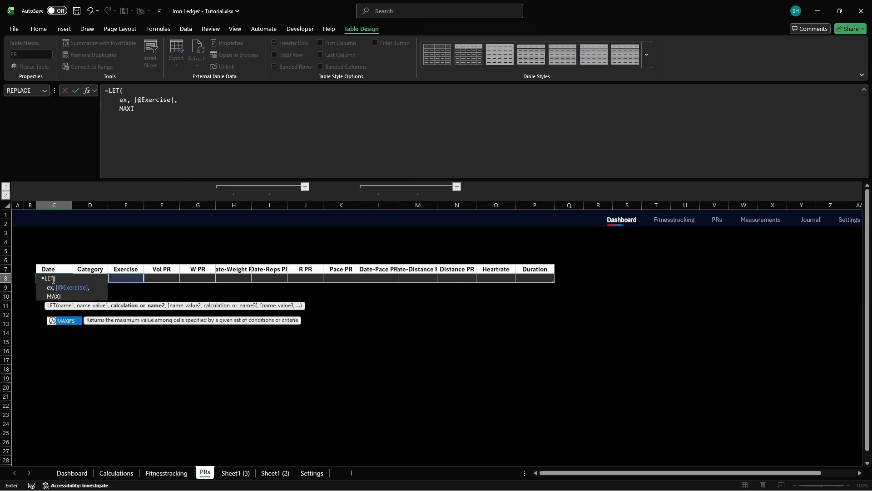
key(alt+Return)
text(Fitnesstrac)
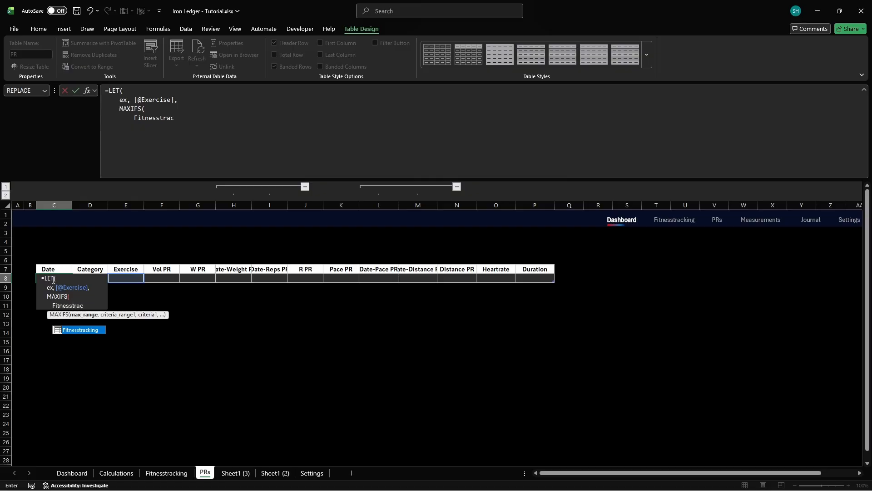
text(king[Date],)
key(alt+Return)
text(F)
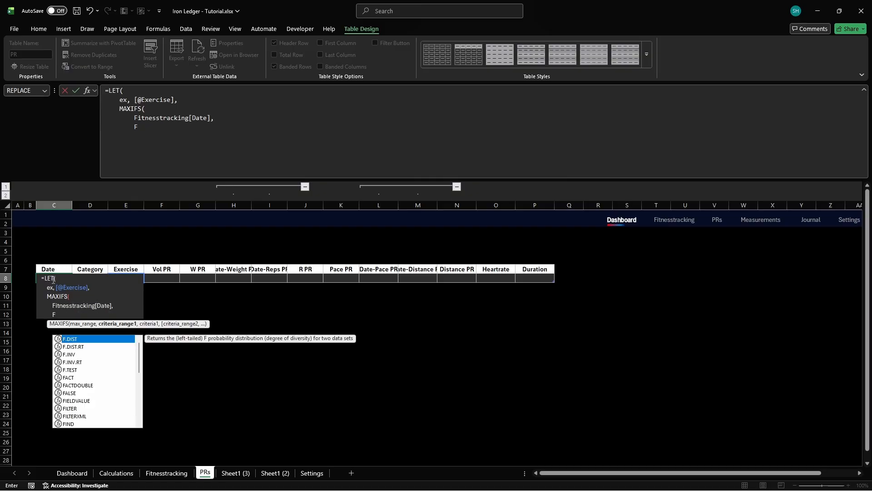
text(itnesstracking[Exer)
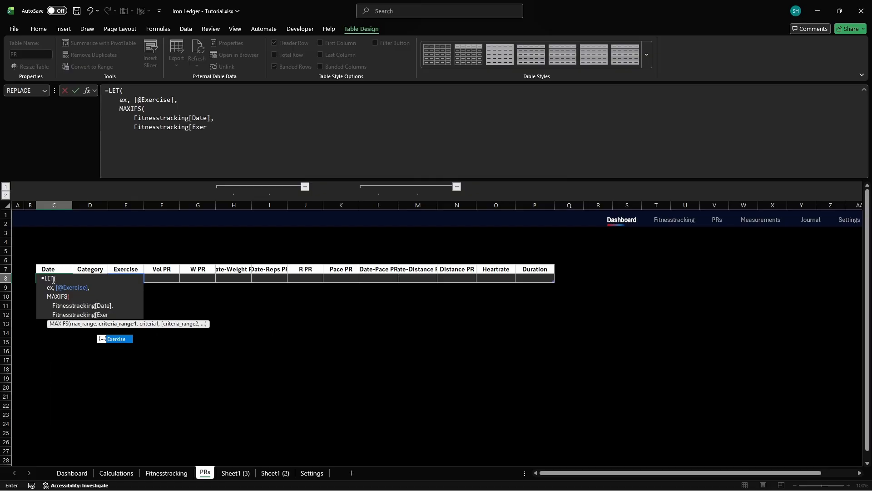
text(cise], ex,)
key(alt+Return)
Add an IF as second criteria range: Fitnesstracking[Distance] when ex contains "- Distance", otherwise Fitnesstracking[Total Volume]
text(IF()
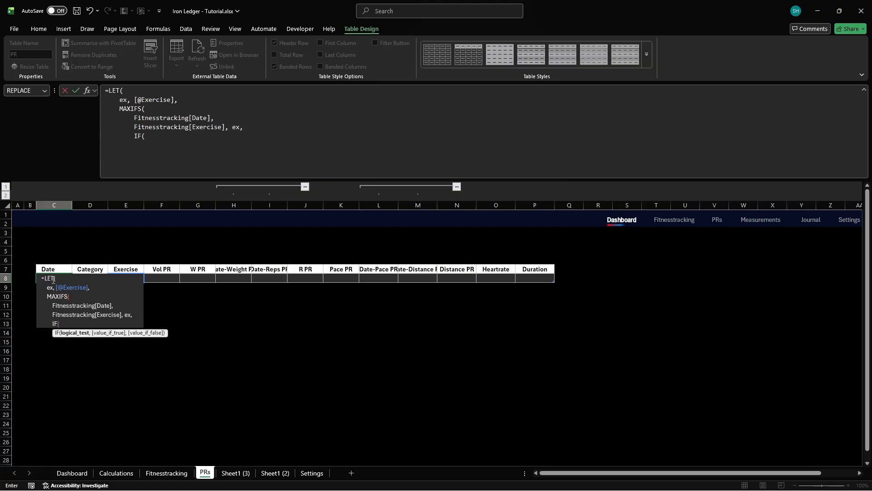
text(ISNUMBER(SEARCH("- Dis)
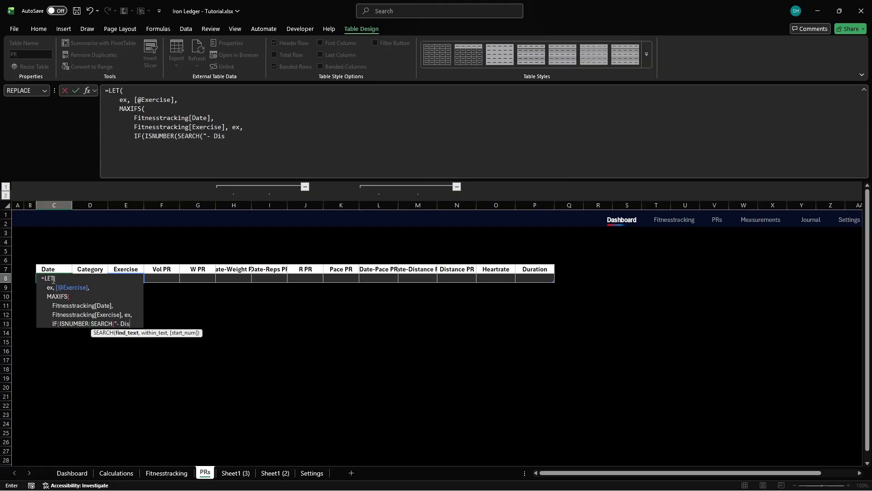
text(tance", ex)), )
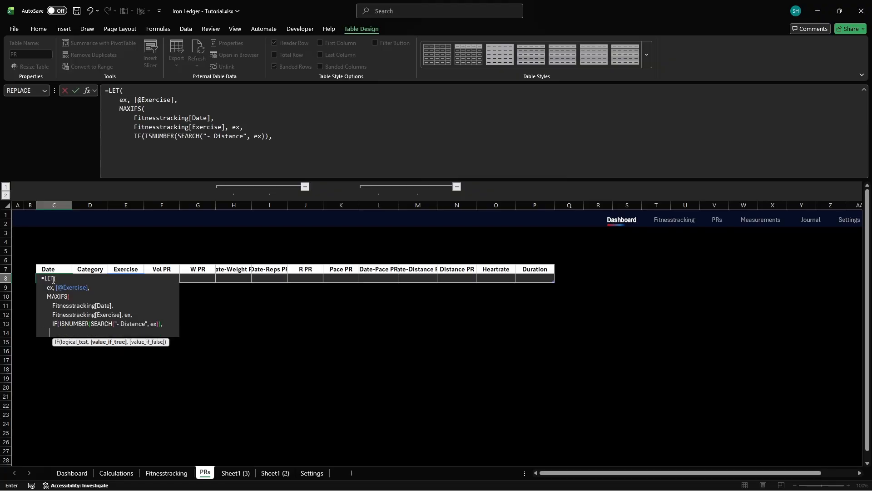
text(            Fitnesstracking[Distance],)
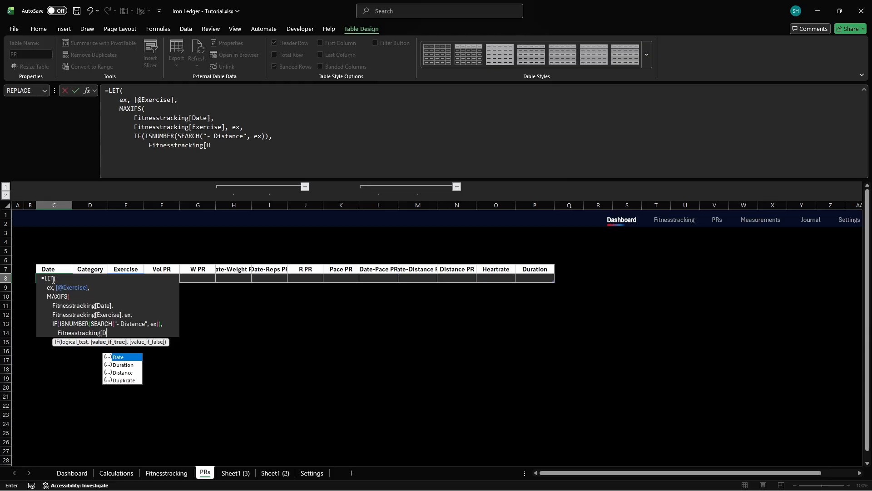
key(alt+Return)
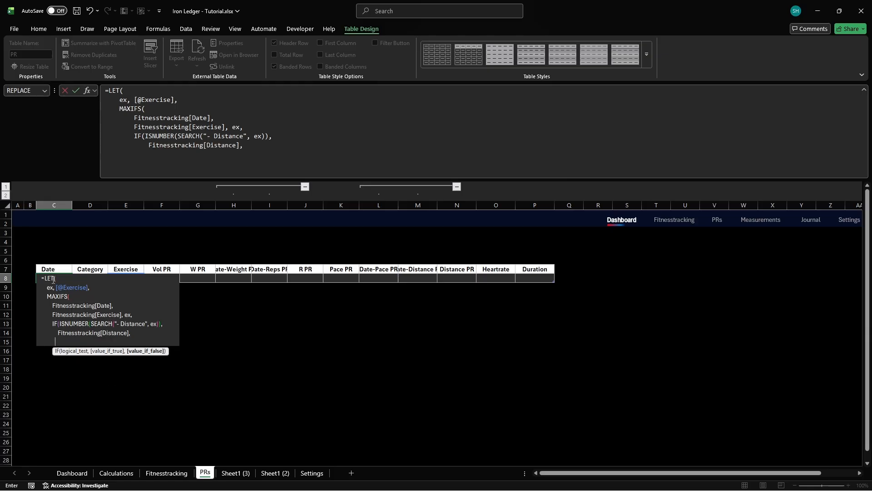
text(Fitnesstracking[Total Volume]),)
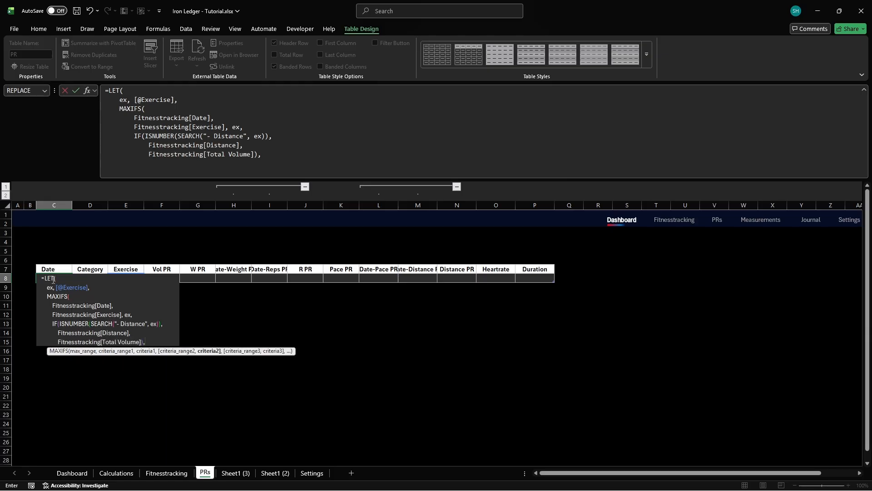
Complete the Date formula with an IF criterion using [@[Distance PR]] when ex contains "- Distance", otherwise [@[Vol PR]]
key(alt+Return)
text(IF(ISNUM)
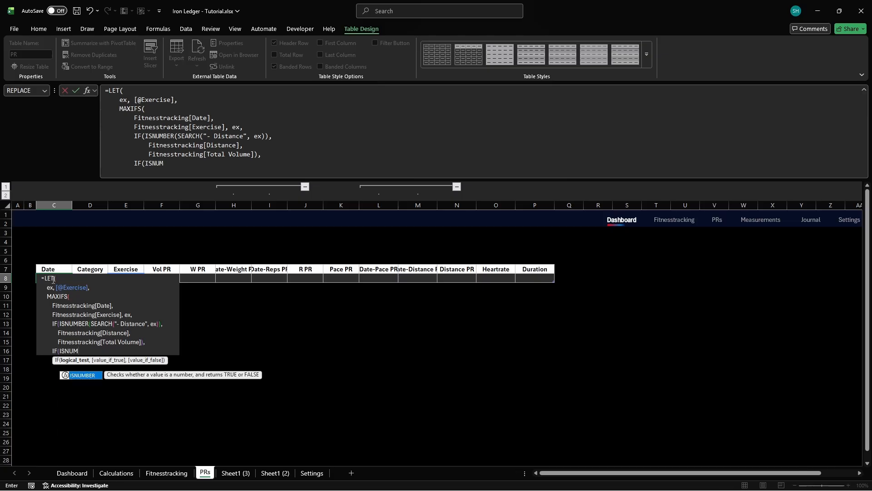
text(BER(SEARCH("- Distance", ex)),)
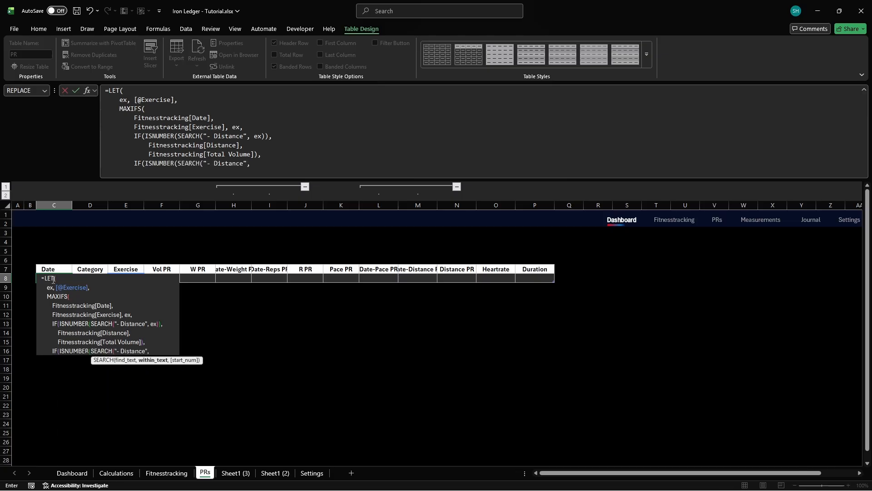
key(alt+Return)
text([@Distance)
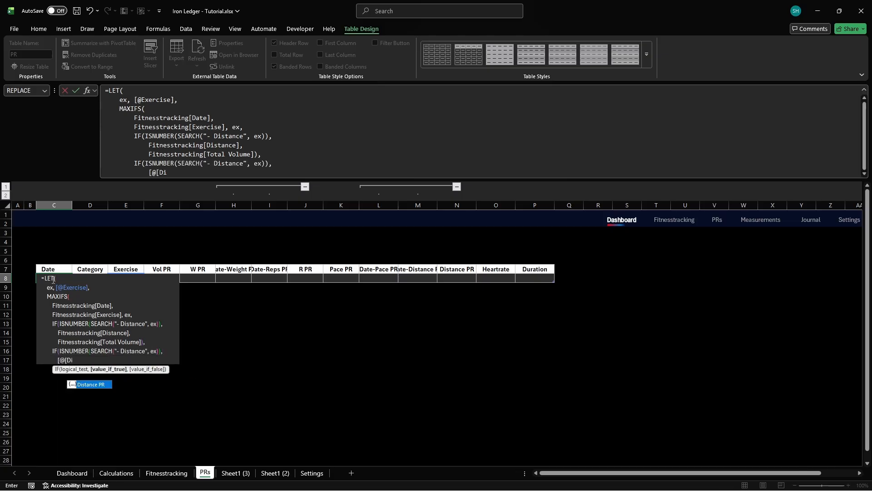
key(Tab)
text(,             [@[Vol)
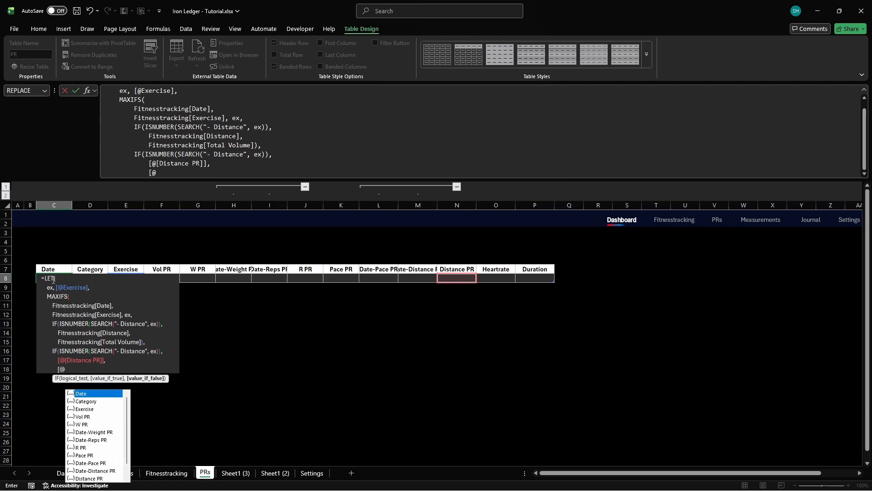
key(Tab)
text())
key(alt+Return)
key(Tab)
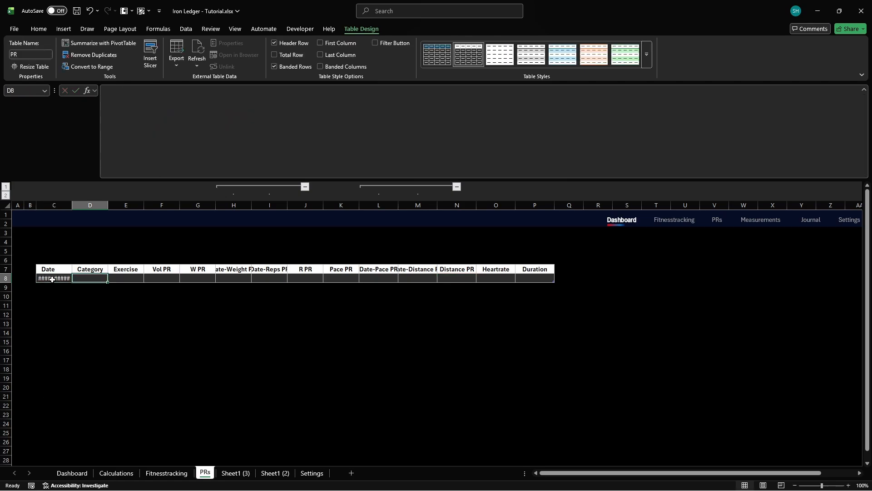
text(=XLOOKUP()
key(alt+Return)
text(IF(ISNU)
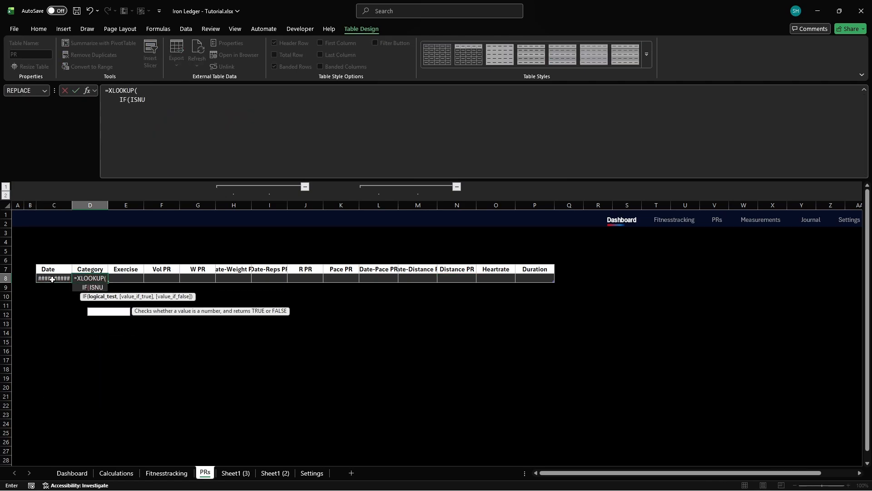
text(MBER(SEARCH(" - ", [@Exerc)
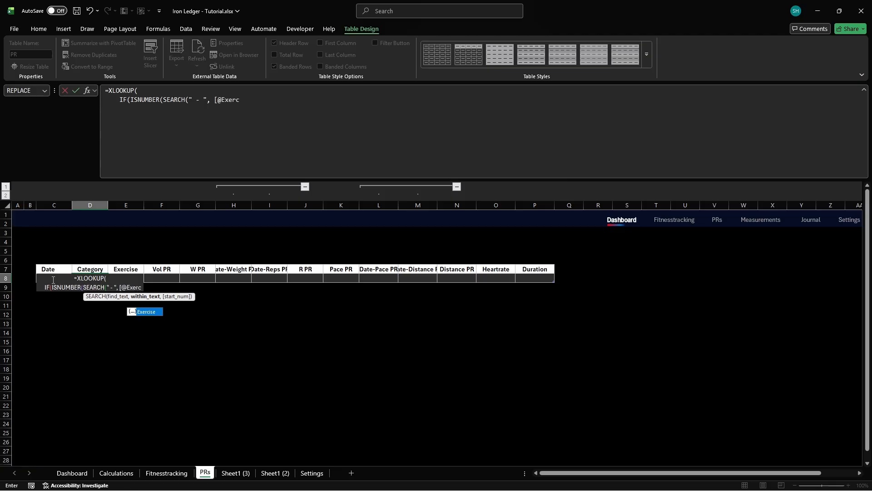
text(ise])),         TEX)
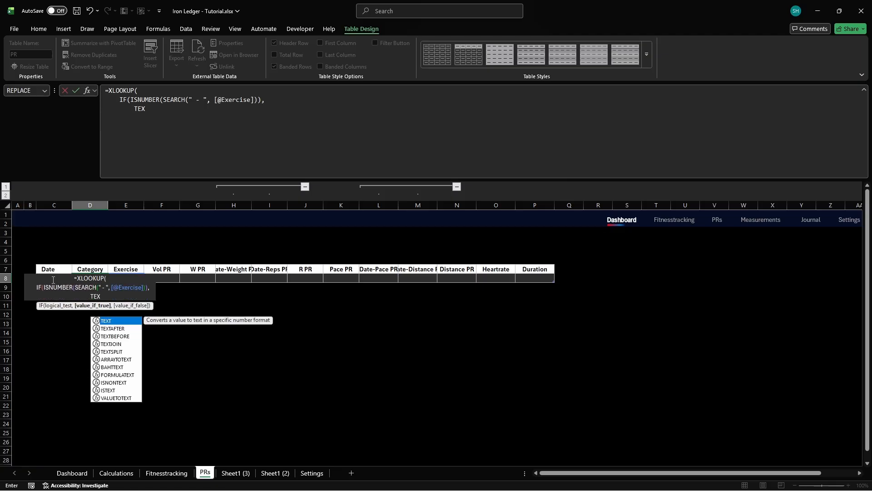
text(TBEFORE([@Exercise], " - "),)
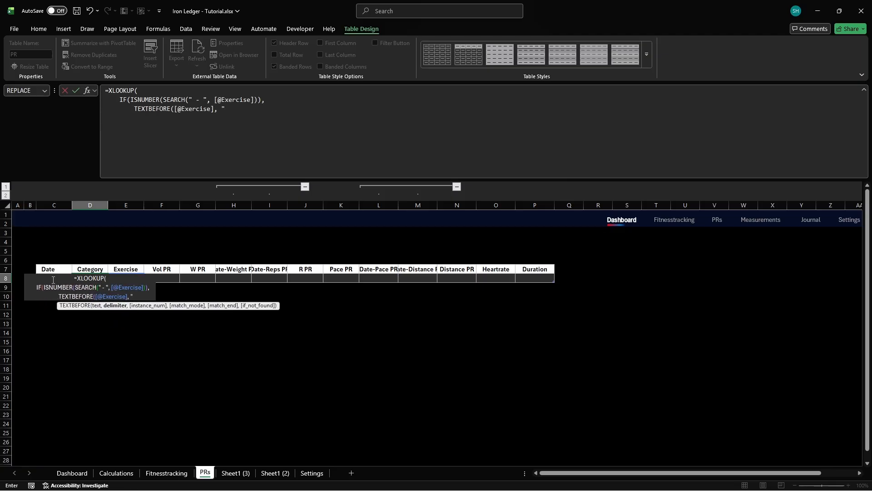
key(alt+Return)
text([@Exercise]),)
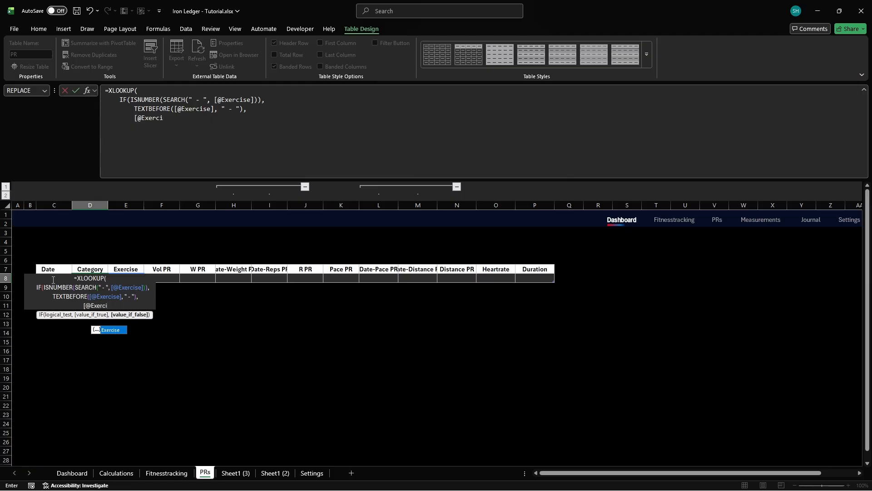
Complete the Category lookup with SExerciselist[Exercise] as lookup array, SExerciselist[Category] as return array and "" when not found
key(alt+Return)
text(SExerciselist[Exercise],)
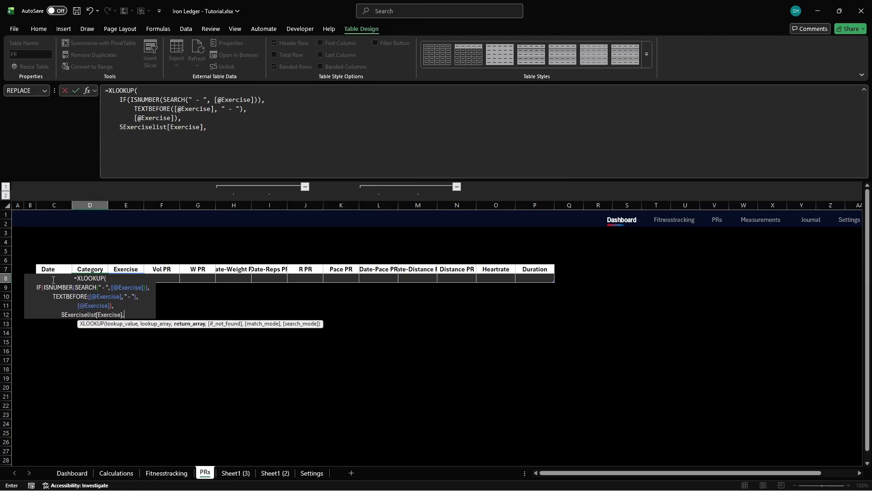
key(alt+Return)
text(SExer)
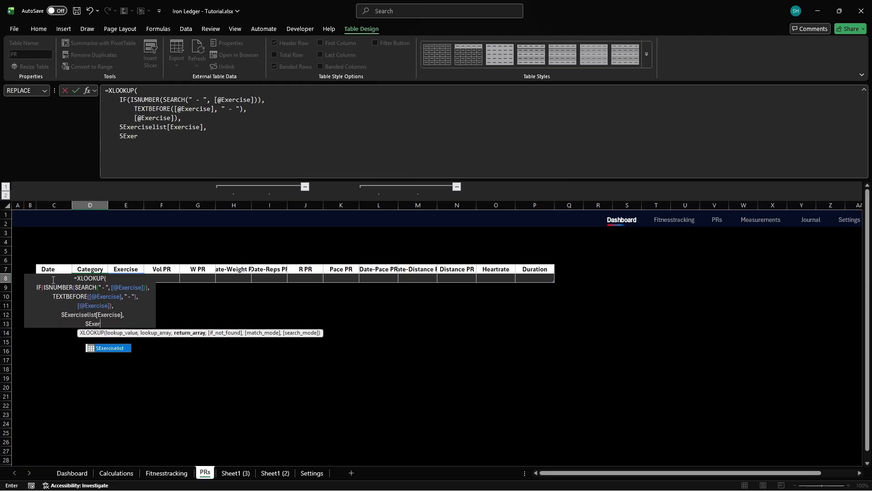
text(ciselist[Category],)
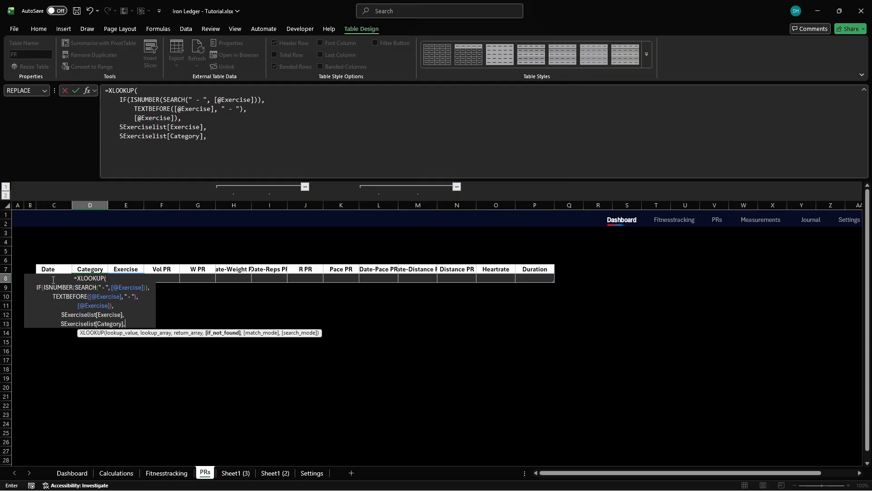
key(alt+Return)
text("")
key(alt+Return)
text())
key(Tab)
Enter =INDEX(cft_exercises_inft, ROW()-ROW(PR[[#Headers],[Exercise]])) in the Exercise cell E8
text(=INDEX(cft_e)
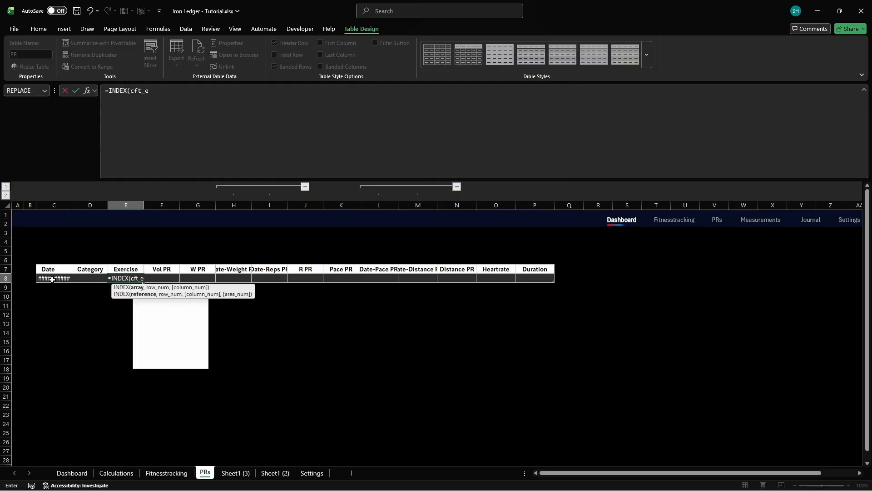
text(xercises_inft, ROW()-ROW)
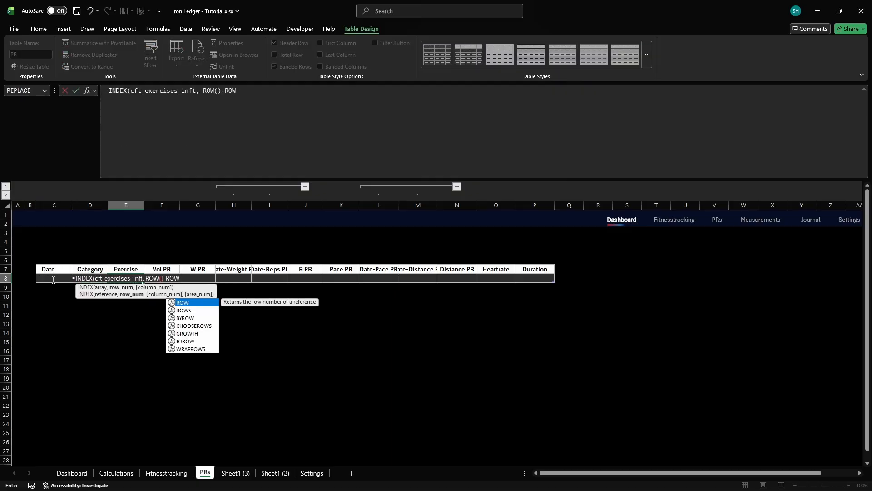
text((PR[[#Headers],[Exercise]])))
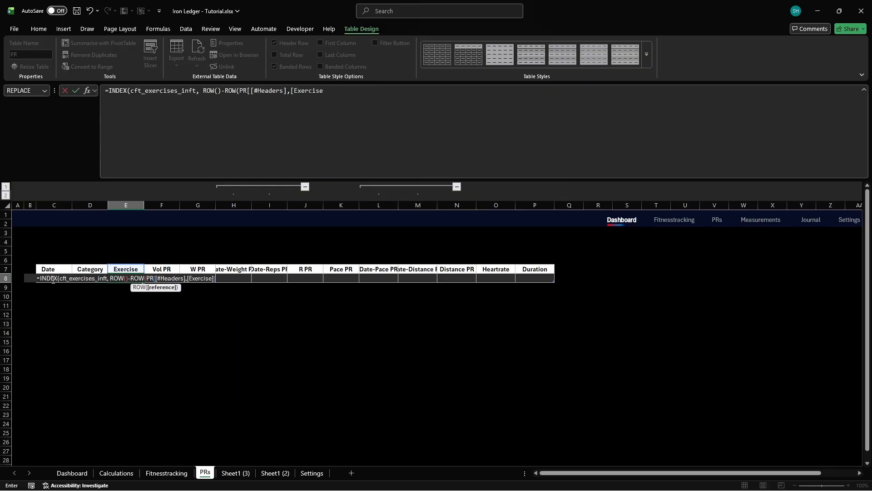
key(Tab)
Enter a MAXIFS formula in F8 for the maximum Fitnesstracking[Total Volume] where Fitnesstracking[Exercise] matches the row's exercise
text(=MAXIFS(Fitnes)
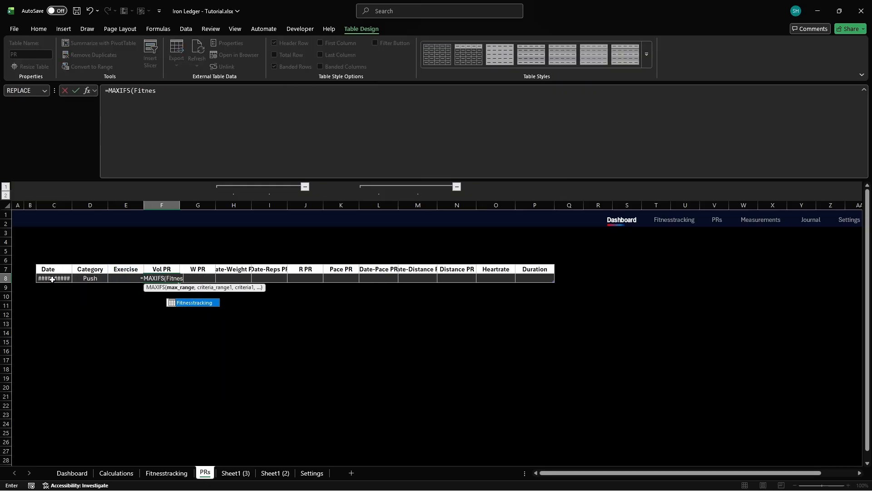
text(stracking[Total Volume], Fi)
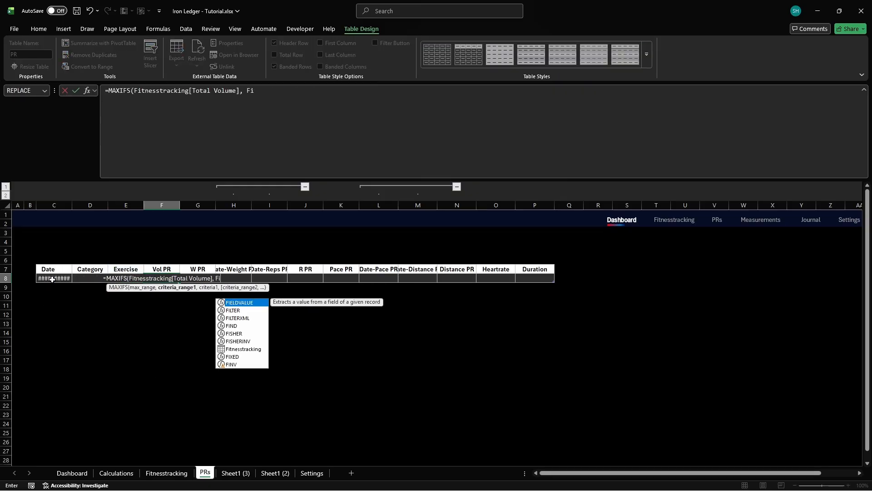
text(tnesstracking[Exercise], @[Exercise]))
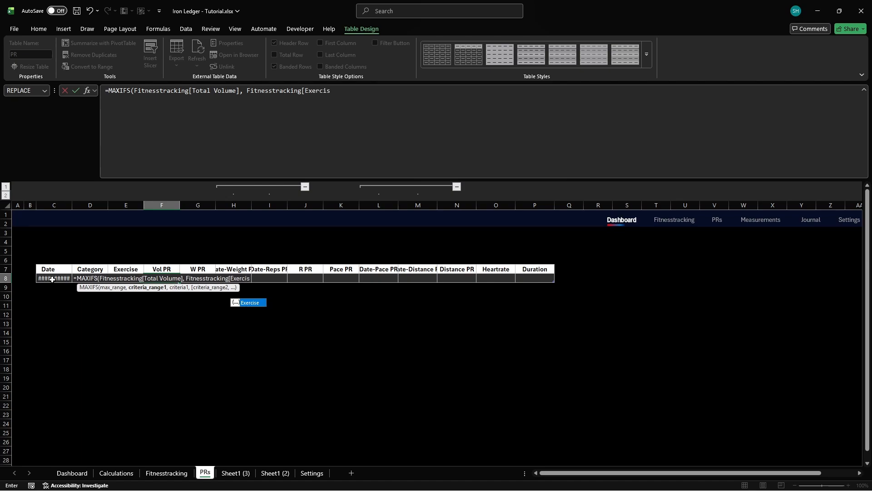
key(Tab)
text(=LET(     )
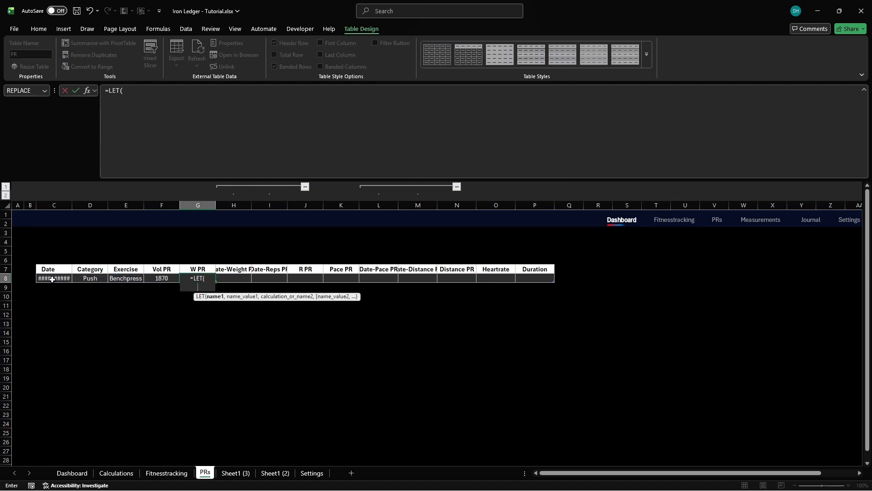
text(maxWeight, MAXIFS(Fitnesstracking[Max We)
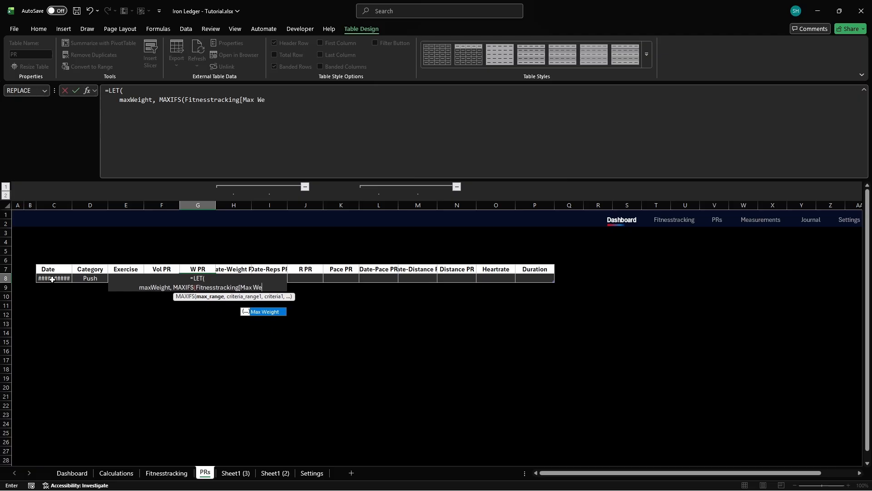
text(ight], Fitnesstracking[)
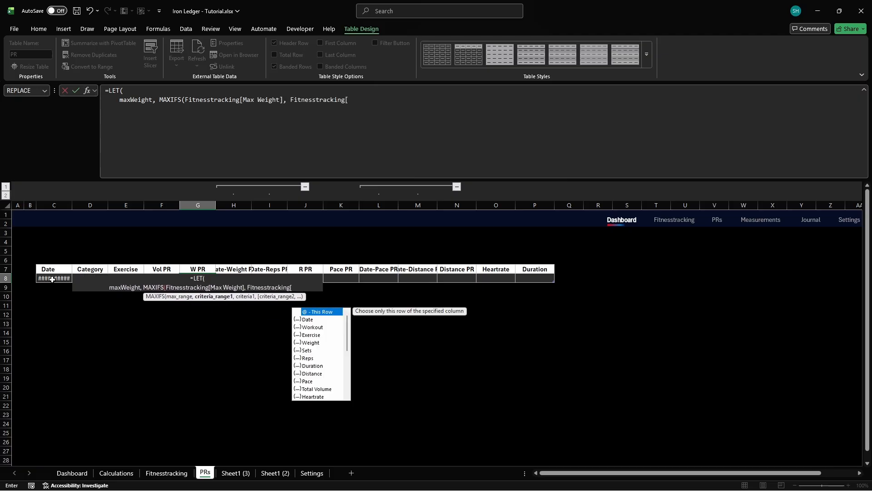
text(Exercise], [@Exercise]),)
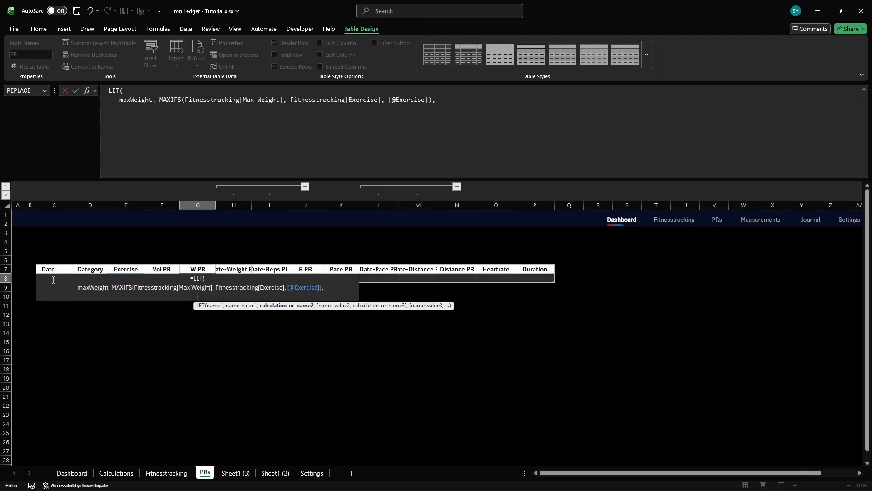
key(alt+Return)
text(IF(maxWeight=0,)
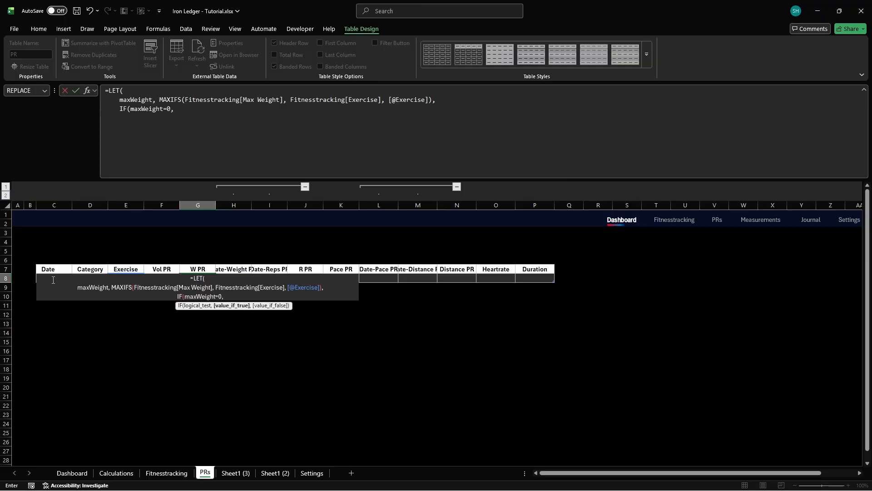
text( "", maxWeight)
key(Tab)
text(=LET( )
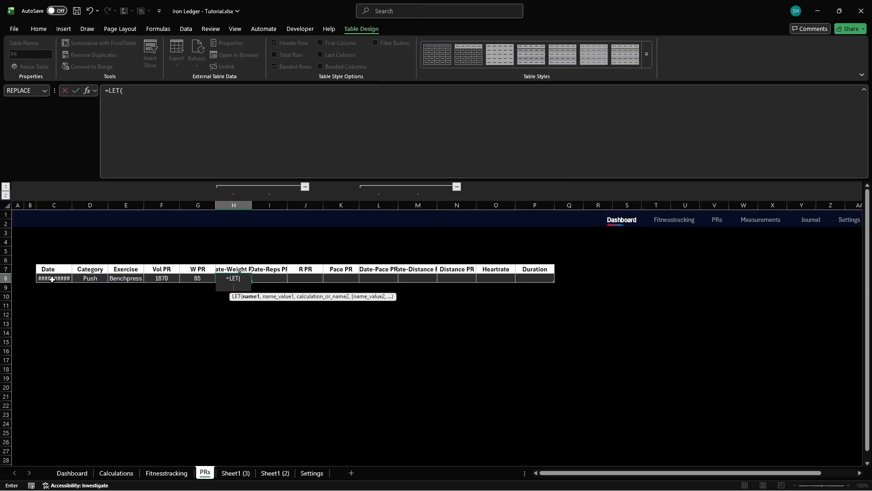
text(    maxDate, MAXIFS()
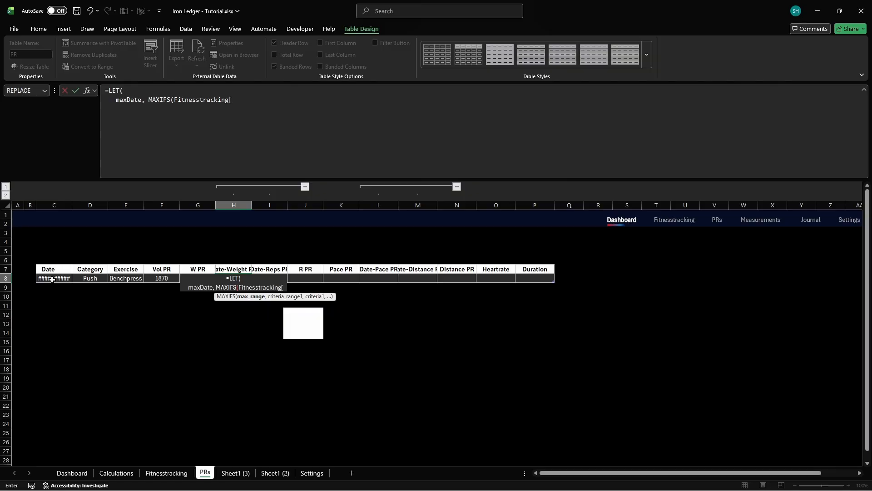
text(Fitnesstrackin)
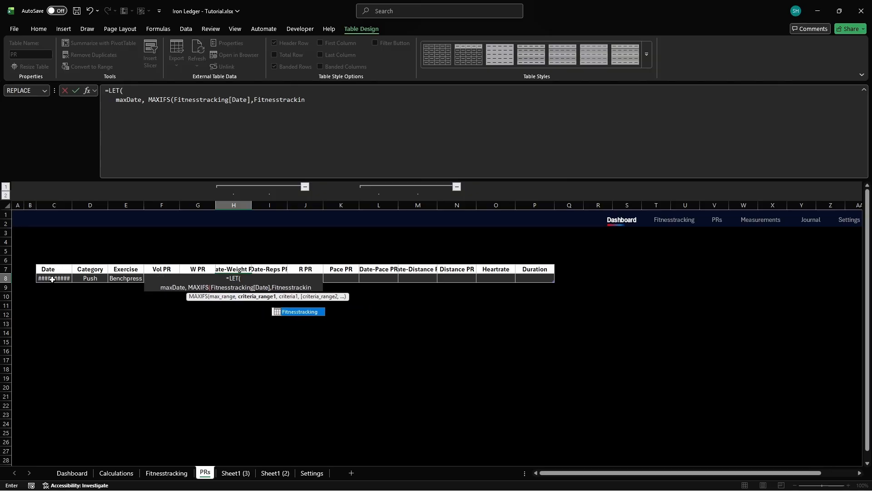
text(g[Date],Fitnesstracking[Exercise],[@Exercise],)
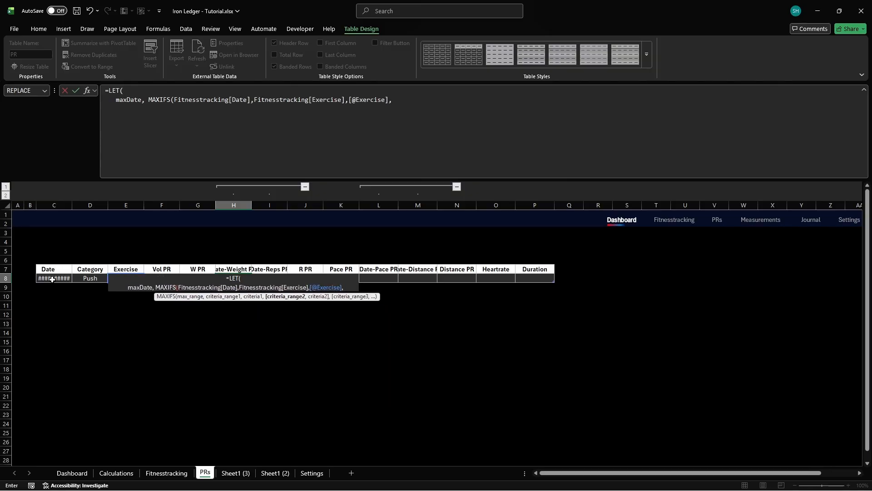
text(Fitnesstracking[Max Weig)
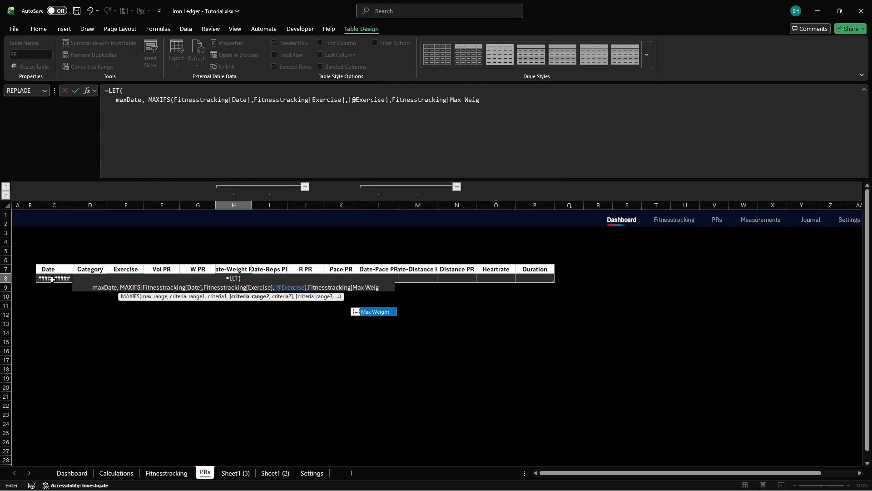
text(ht],[@[W PR]]),)
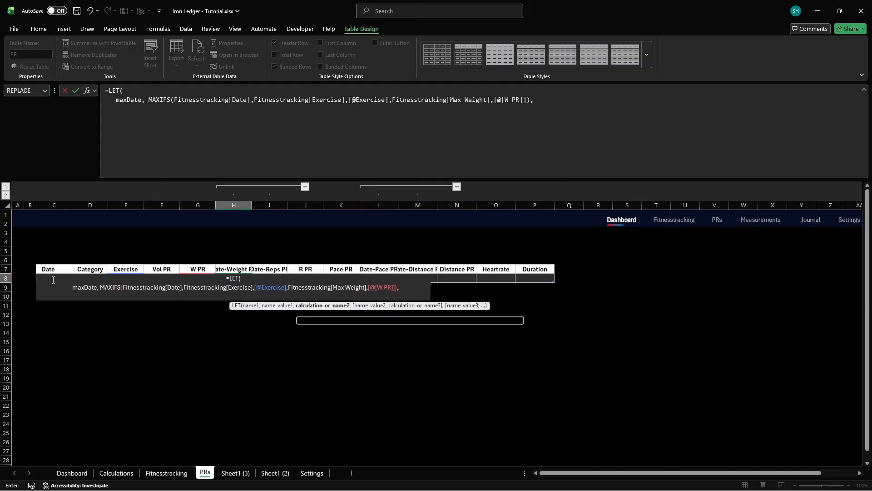
key(alt+Return)
text(IF(maxDate=0, "", maxDate)
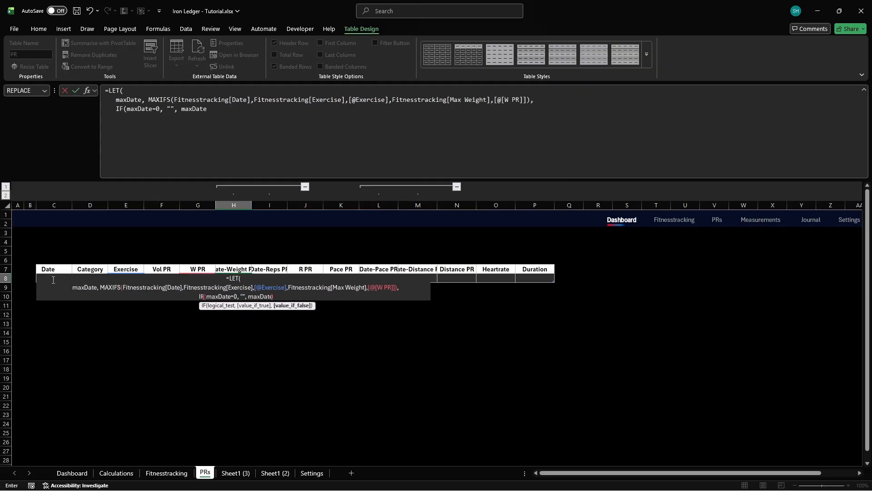
key(Return)
text(=LET(    )
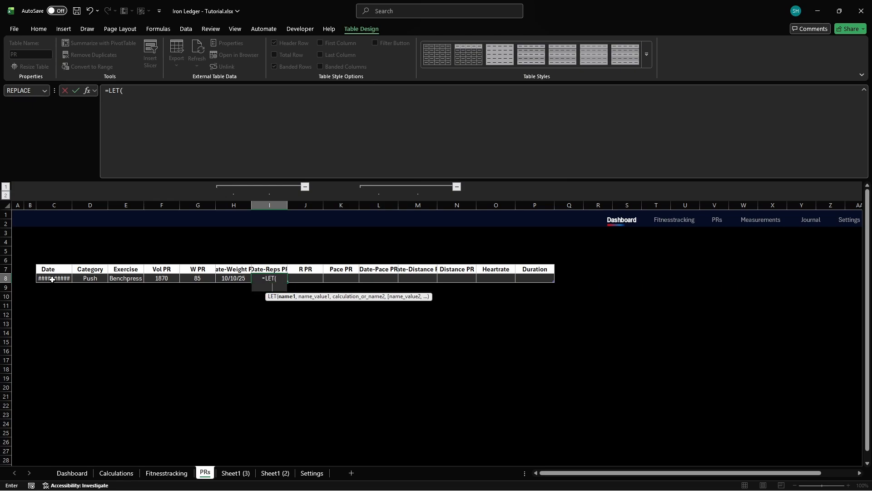
text(maxDate, MAXIFS(Fitnesstracking[Date],Fit)
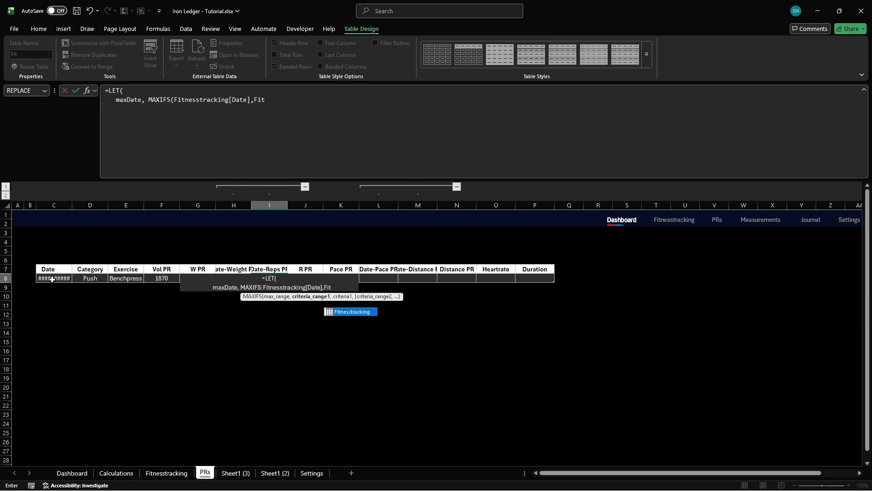
text(nesstracking[Exercise],[@E)
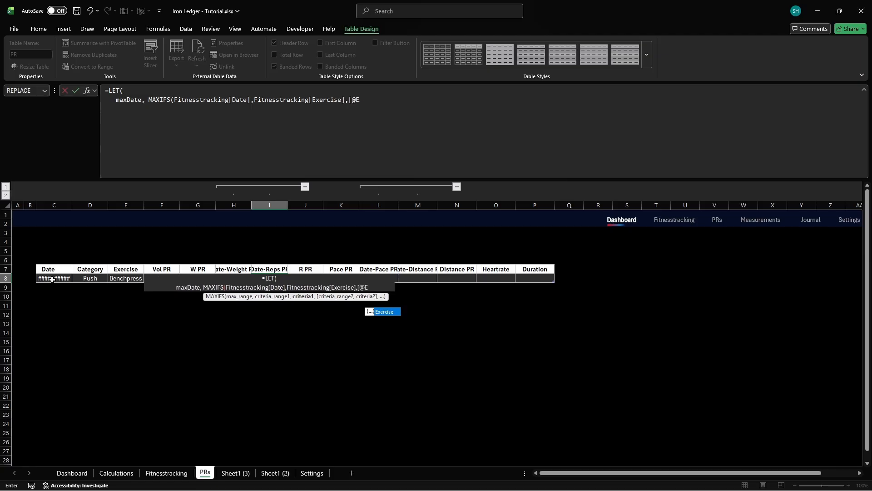
text(xercise],Fitnesst)
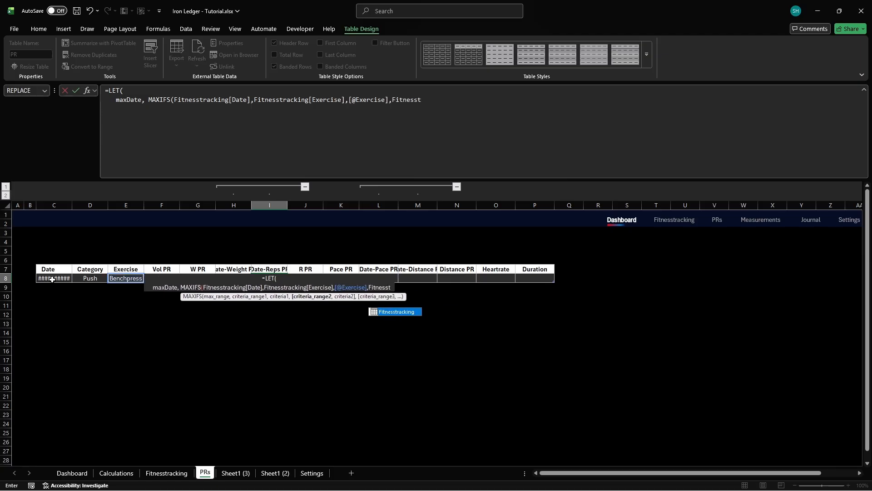
text(racking[Max Reps],[@)
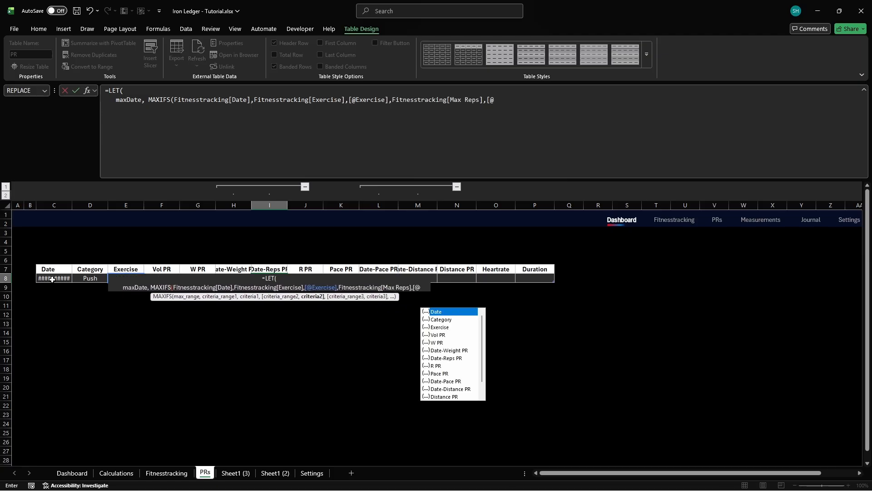
text([R PR]]),)
key(alt+Return)
text(IF(maxDate=0, "", maxDate)
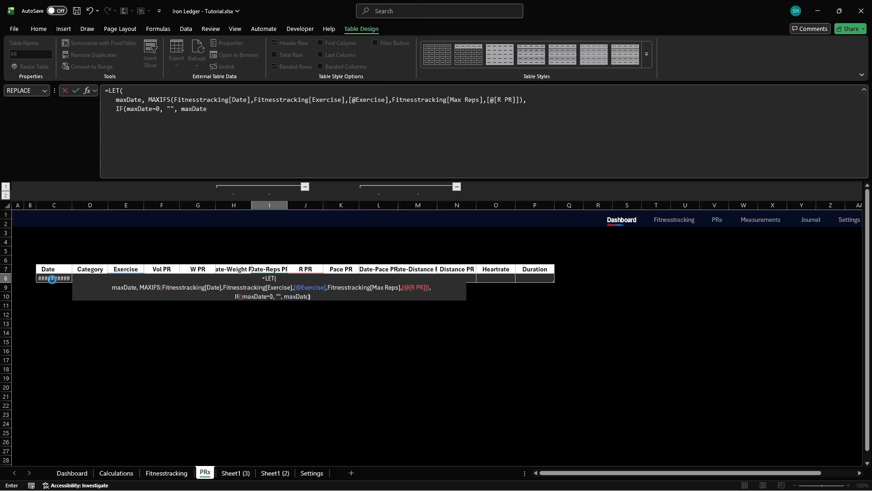
key(Tab)
Start a LET in J8 defining maxRep as IFERROR of MAXIFS on Max Reps, matching Exercise and Max Weight to W PR (0 if blank), with fallback 0
text(=LET()
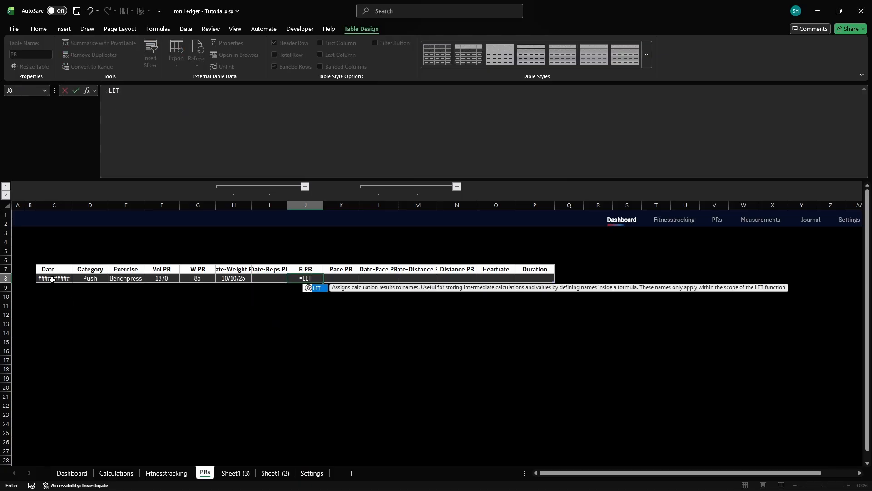
key(alt+Return)
text(maxRep, IFERROR(MAXIFS(Fitnesstracking[M)
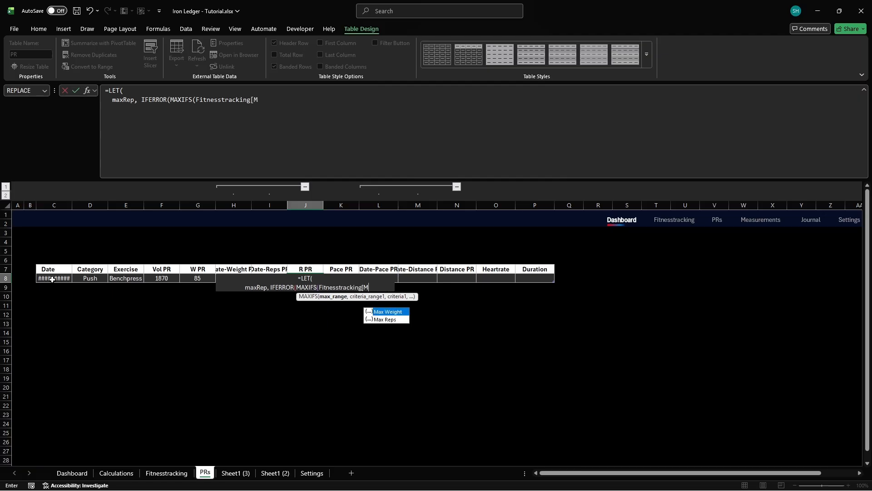
text(ax Reps], Fitnesstrack)
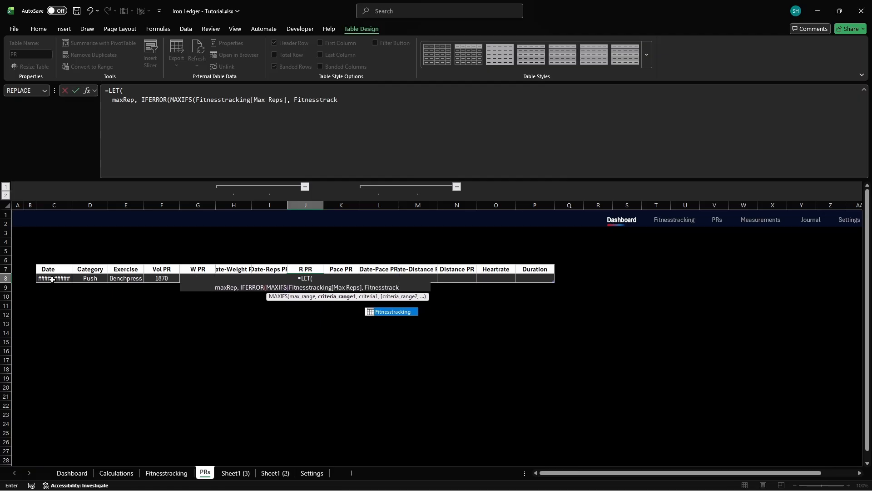
text(ing[Exercise], @[Exerci)
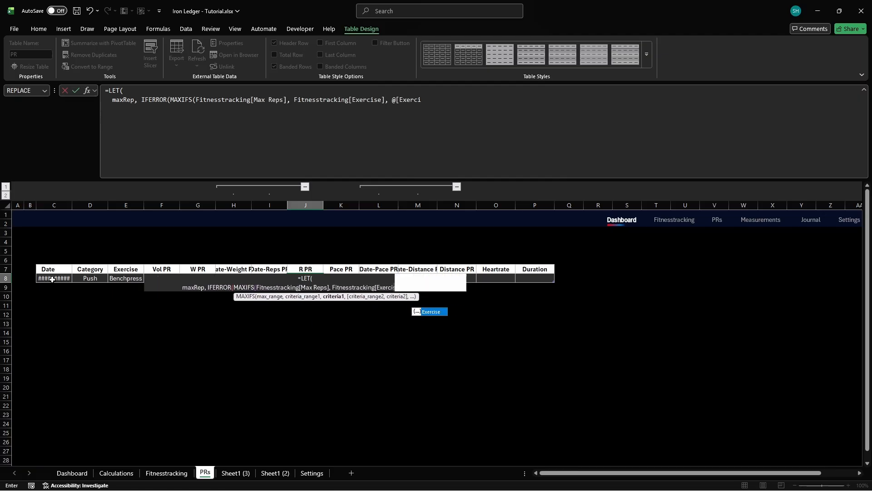
text(se], Fitnesstracking[Max W)
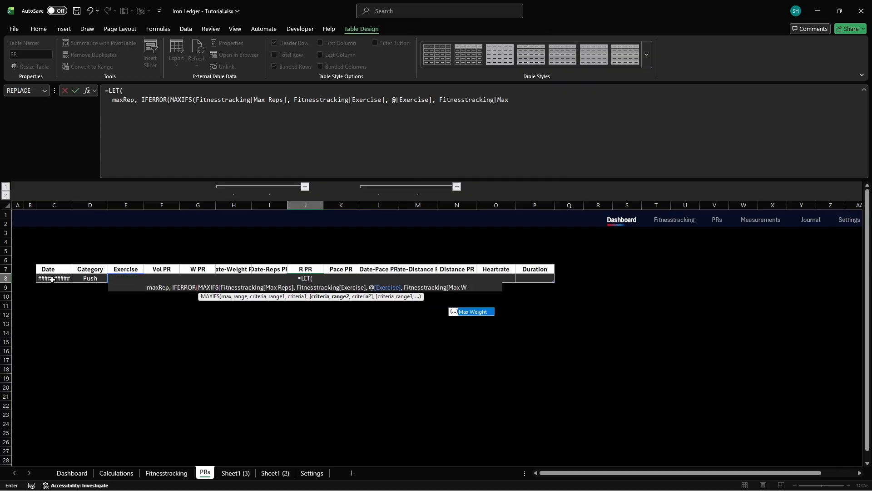
text(eight], IF(@[W P)
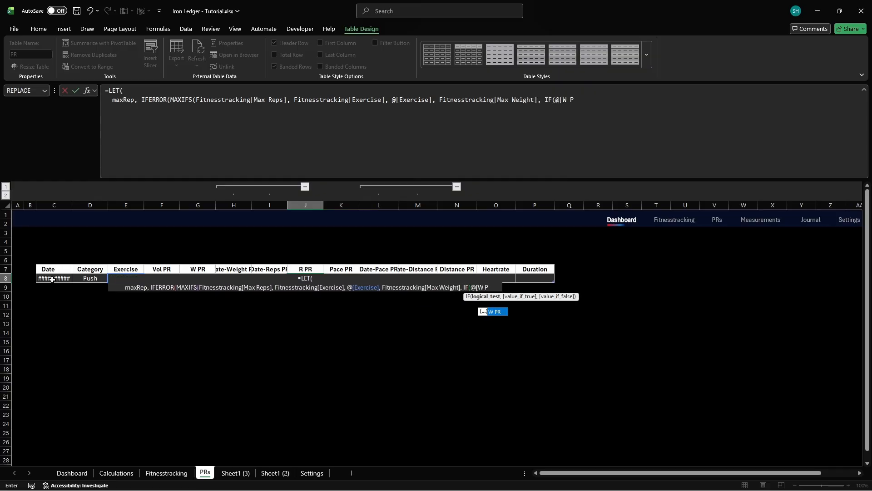
text(R]="", 0, @[W PR])), 0),)
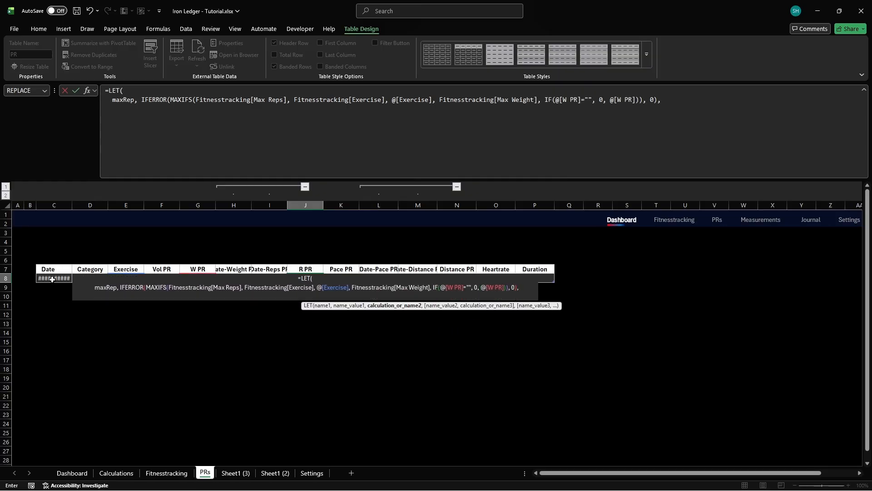
Finish the R PR formula with IF(maxRep=0,"",maxRep) as the LET result
key(alt+Return)
text(IF(maxRep=0,"",maxRep)
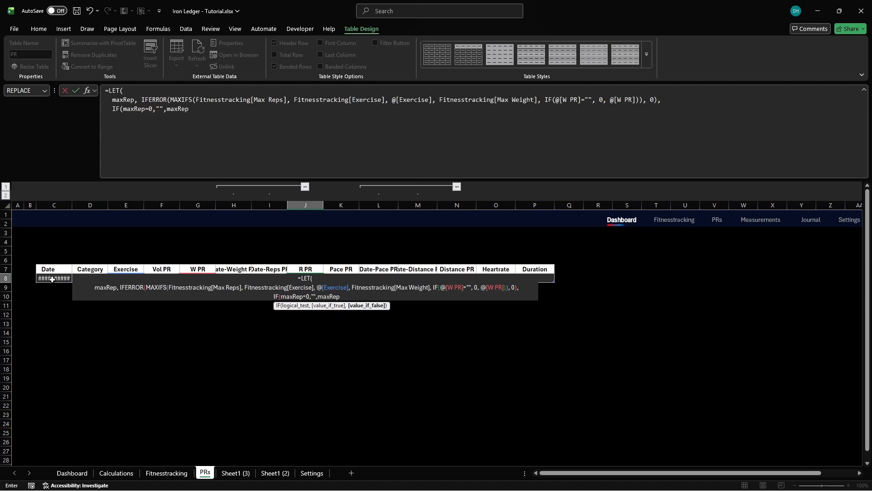
key(Tab)
text(=IF(I)
text(ER(SEA)
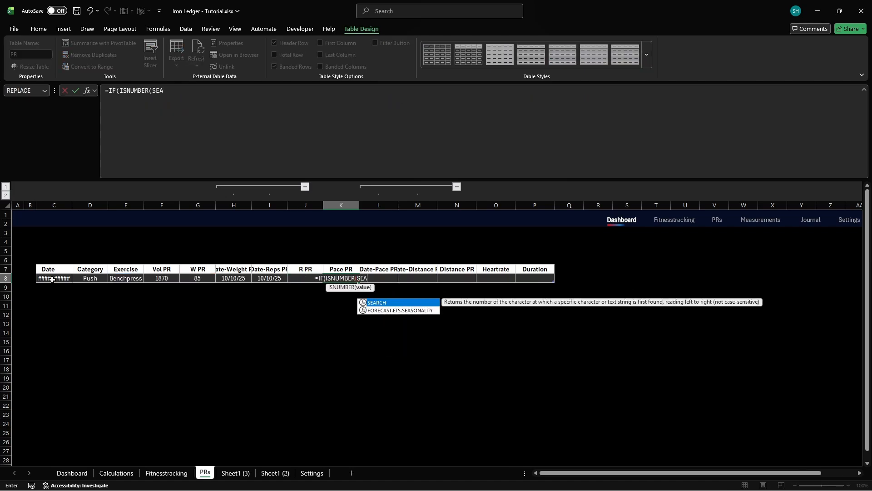
text(RCH("- Distance",[@Exercise])),)
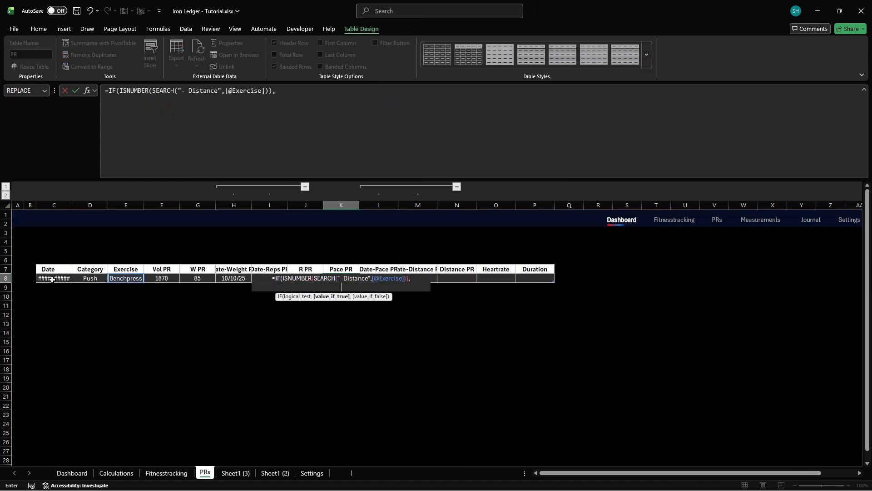
key(alt+Return)
Complete the Pace PR formula with MINIFS of Fitnesstracking[Pace] where Fitnesstracking[Exercise] matches the row's exercise, and "" as the false result
text(MINIFS(Fit)
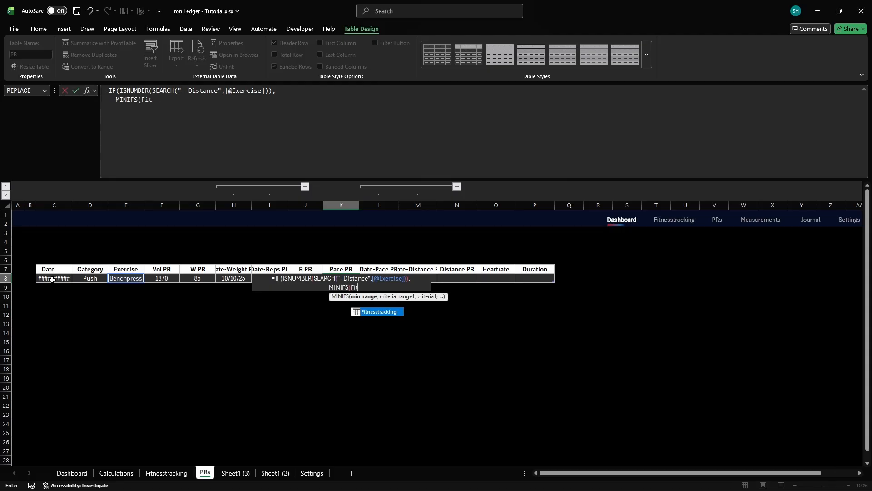
text(nesstracking[Pace],)
key(alt+Return)
text(Fi)
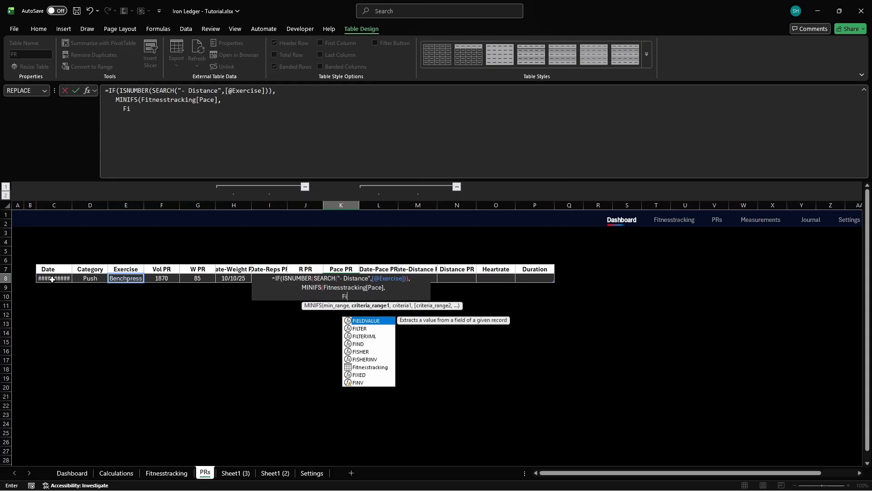
text(tnesstracking[Ex)
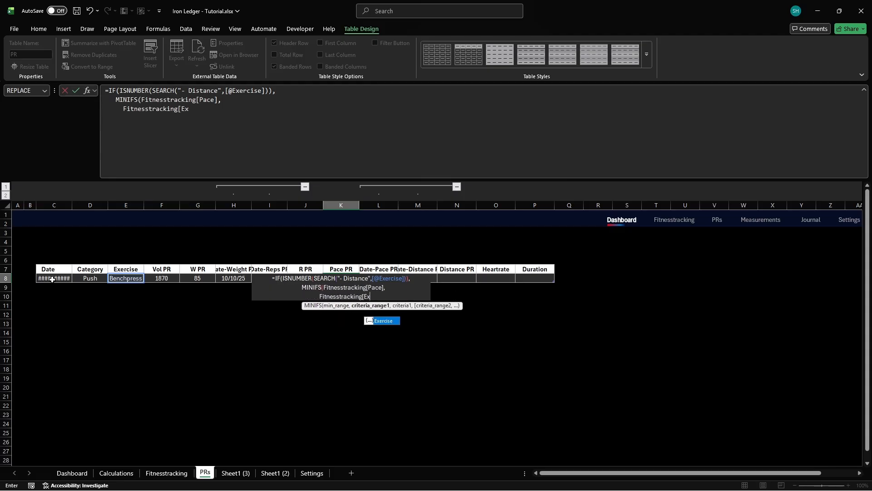
text(ercise], @[Exercise)
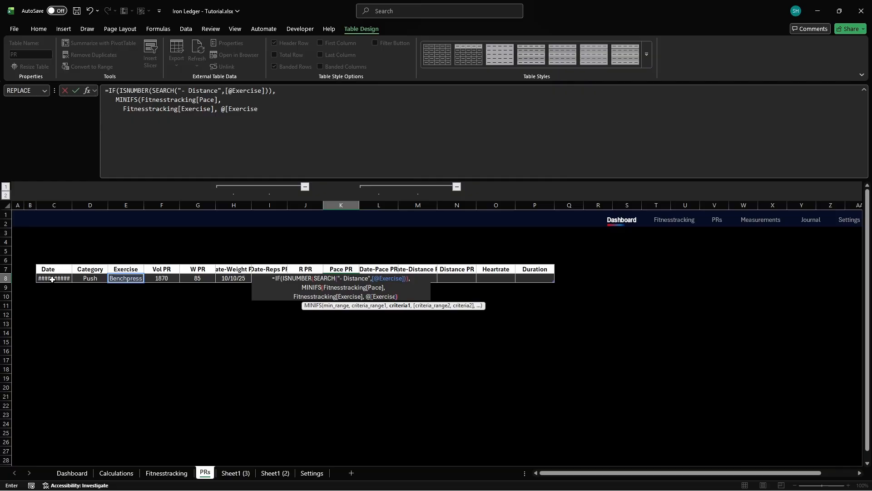
text(]),)
key(alt+Return)
text(""))
key(Tab)
text(=LET(     )
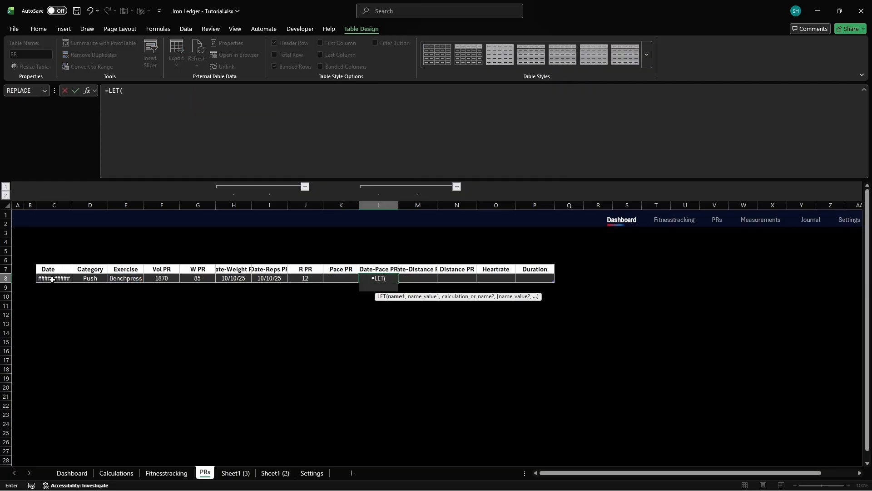
text(exer, [@Exercise],)
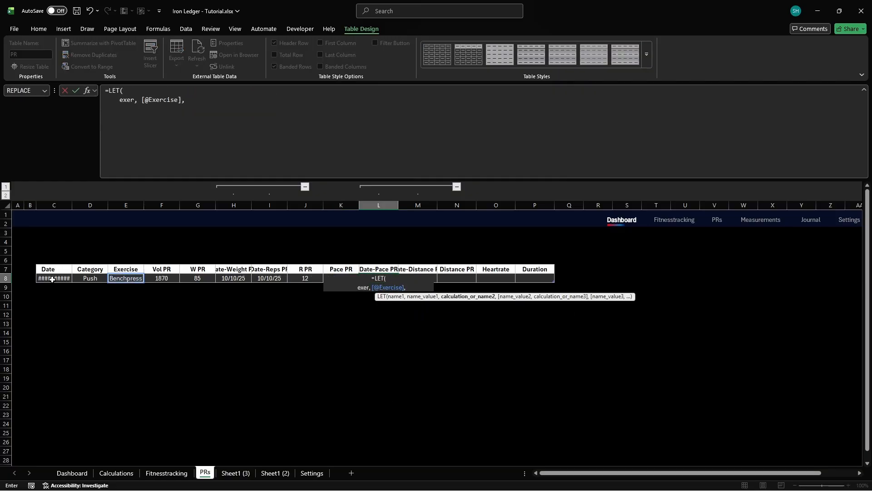
key(alt+Return)
text(IF(ISNUMBER(S)
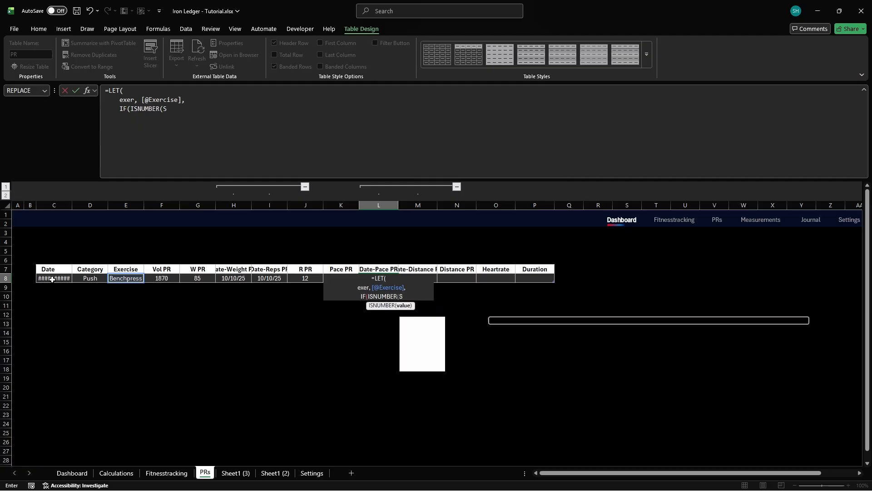
text(EARCH("- Distance", exer)),)
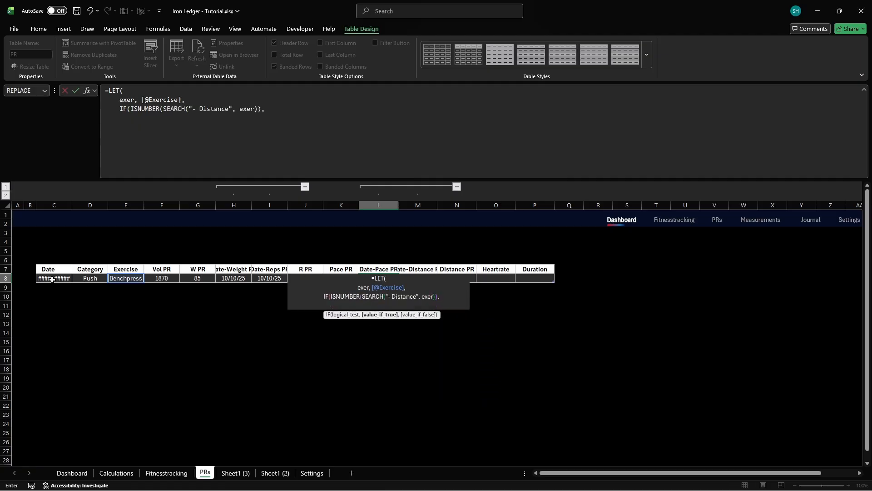
key(alt+Return)
Complete the Date-Pace PR formula with MAXIFS of Fitnesstracking[Date], matching Exercise to exer and Pace to @[Pace PR], and "" as the false result
text(MAXIFS(Fitnesstracking[Date], Fitnes)
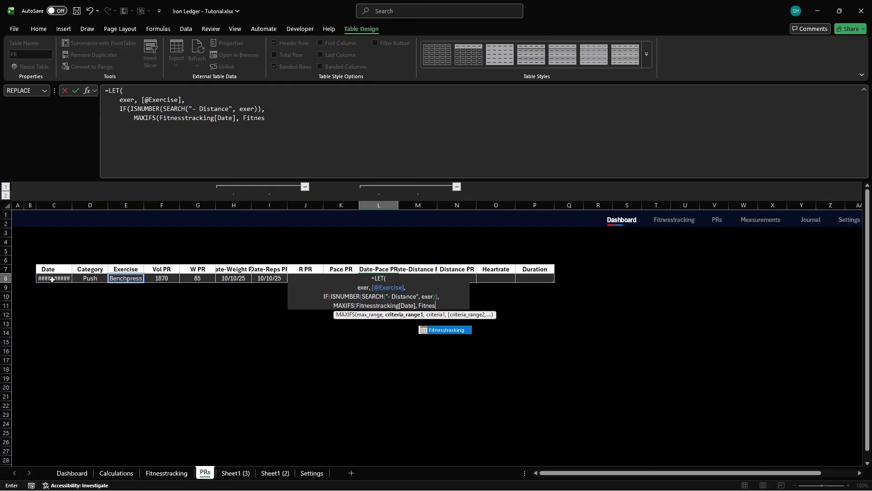
text(stracking[Exercise)
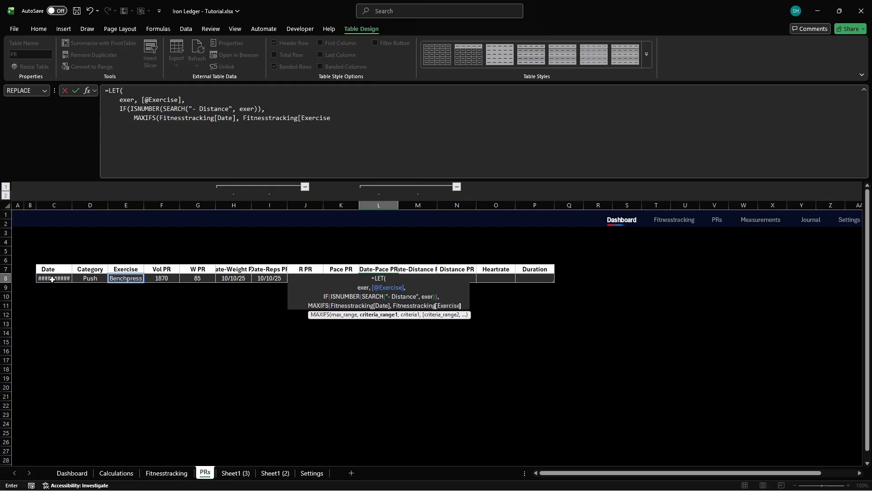
text(], exer, Fitnesstracking[Pa)
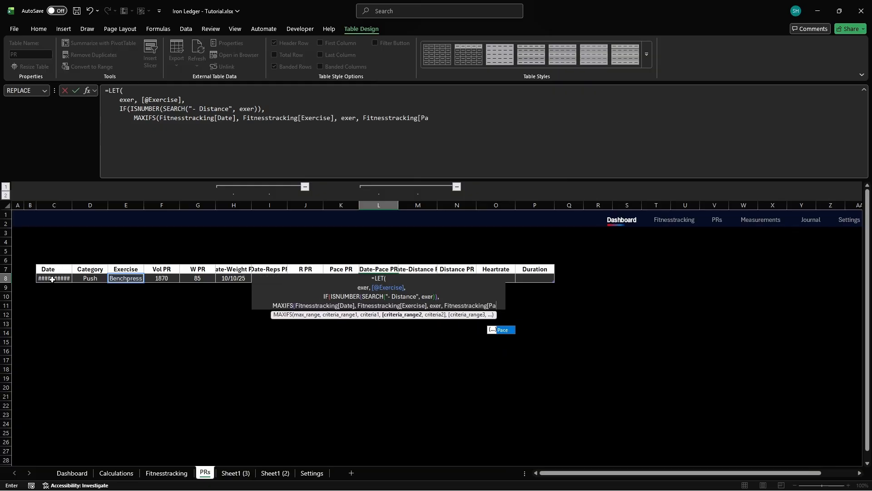
text(ce], @[Pace PR]),)
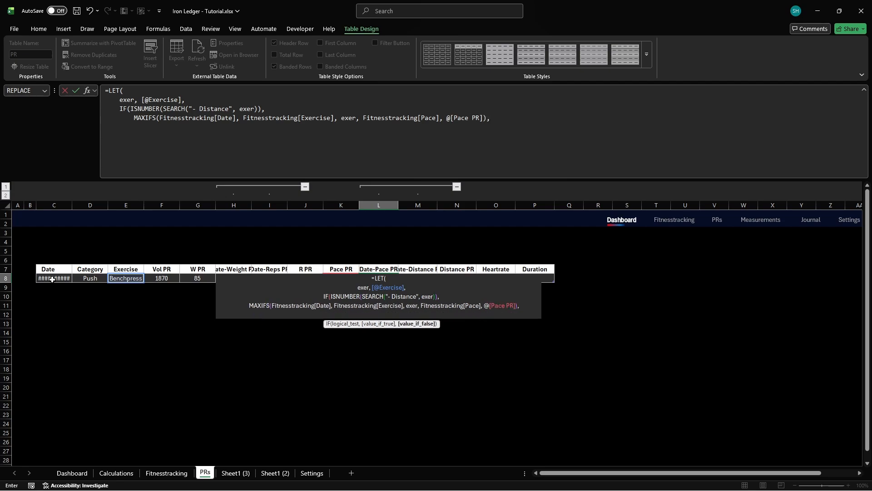
text("")
key(alt+Return)
text())
key(alt+Return)
text())
key(Tab)
Start a LET in Date-Distance PR cell M8 defining maxdist as MAXIFS of Fitnesstracking[Total Distance] where Fitnesstracking[Exercise] matches @[Exercise]
text(=LE)
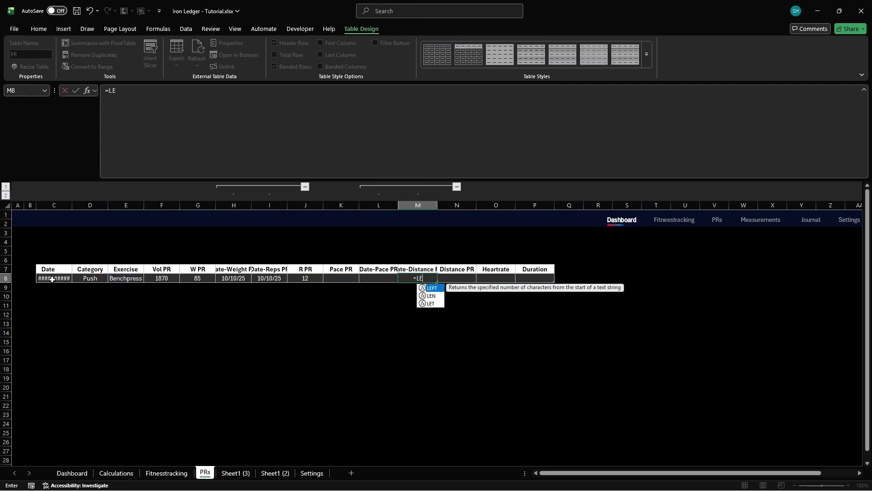
text(T(     maxdist, MAXIFS(Fitnesstracking[Total)
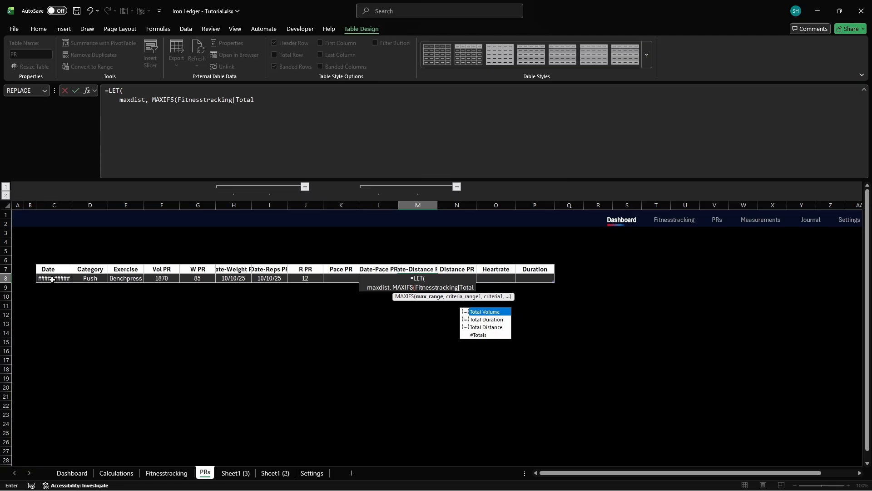
text( Distance],                     )
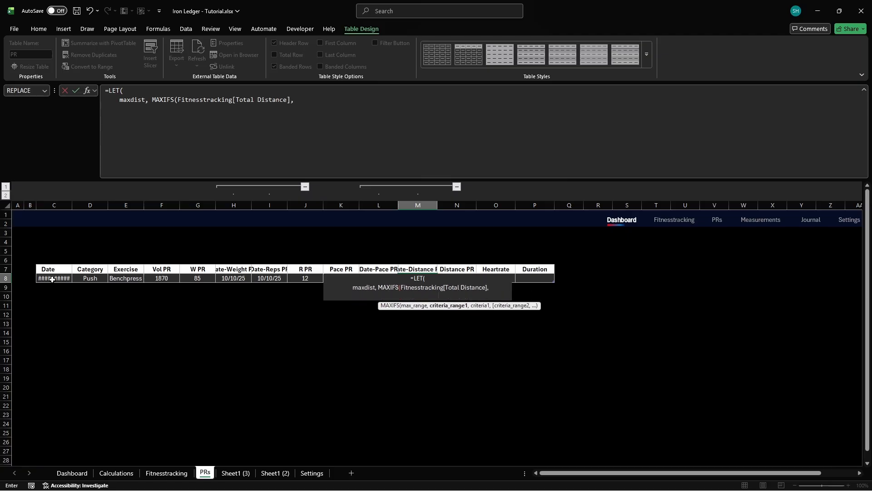
text(Fitnesstracking[Exerci)
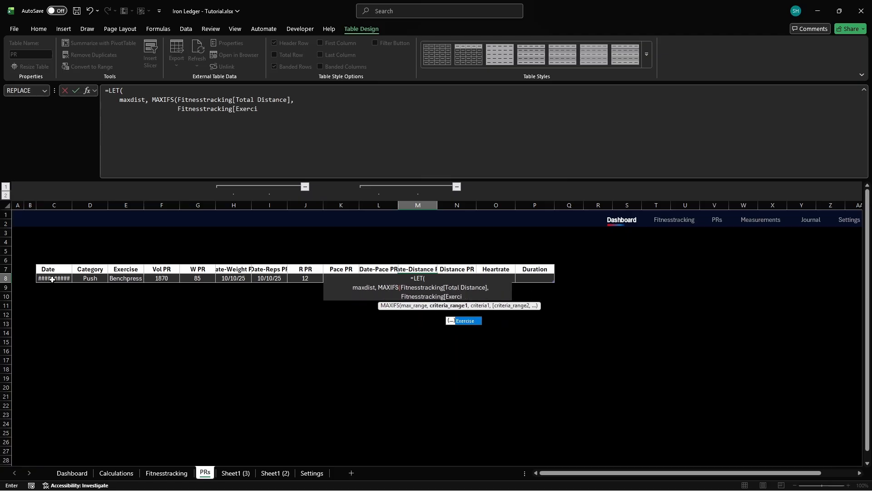
text(se], @[Exercise]),)
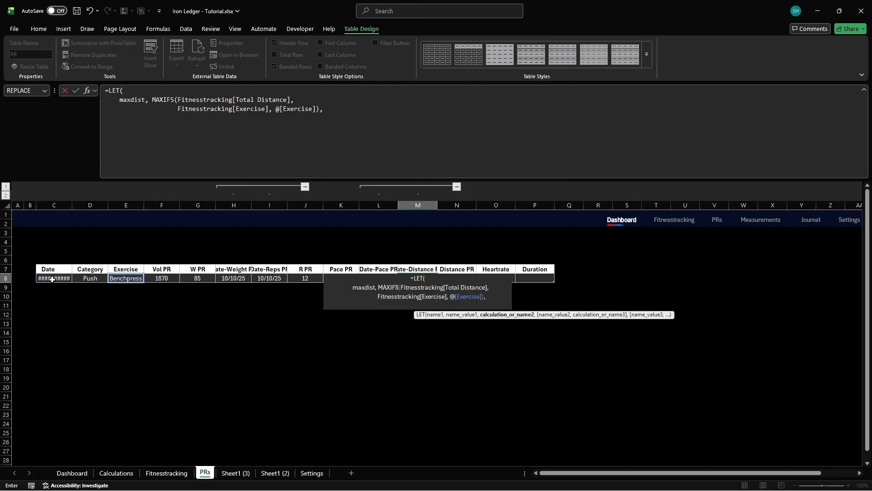
Finish the Date-Distance PR formula with IF(maxdist=0, "", maxdist) as the LET result
key(alt+Return)
text(IF(maxdist=0, "", maxdist))
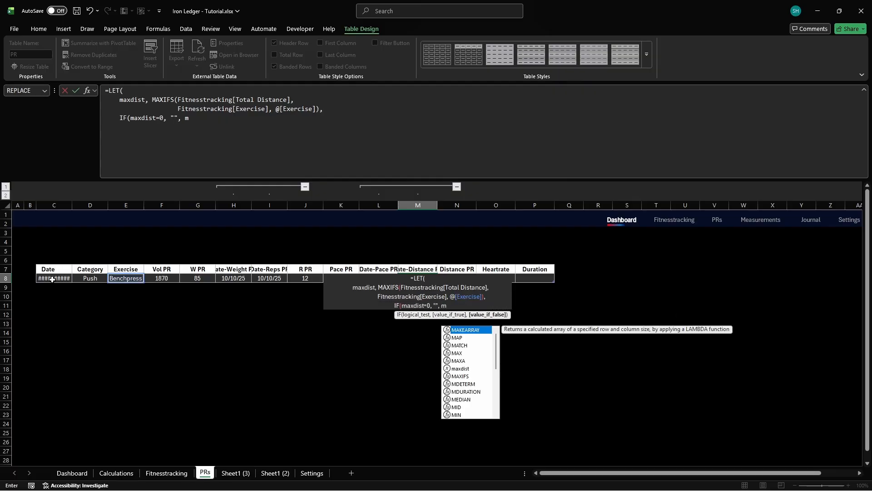
key(alt+Return)
text())
key(Tab)
Start a LET in Distance PR cell N8 defining maxdist as MAXIFS of Fitnesstracking[Total Distance] where Fitnesstracking[Exercise] matches @[Exercise]
text(=LET( )
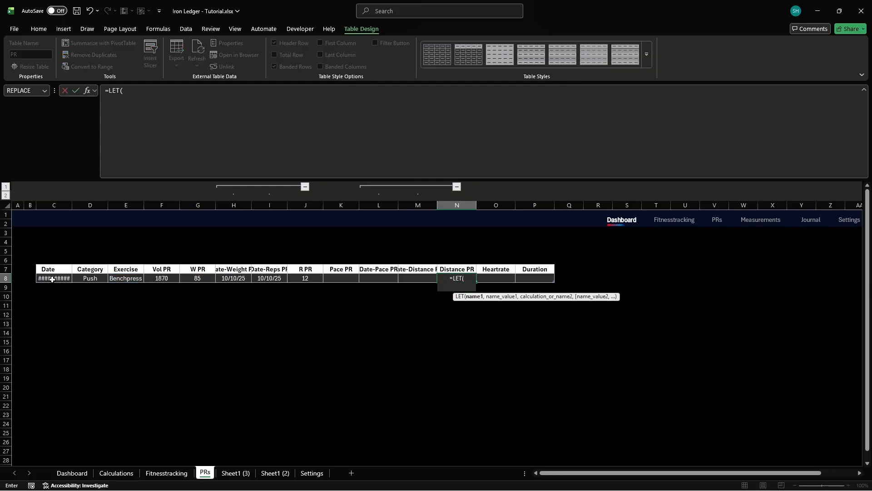
text(    maxdist, MAXIFS(Fitnesstr)
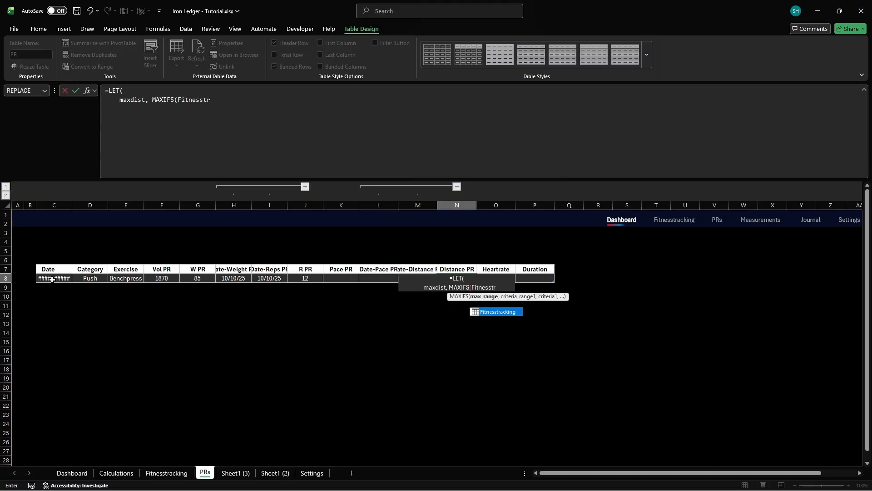
key(Tab)
text([Total Dis)
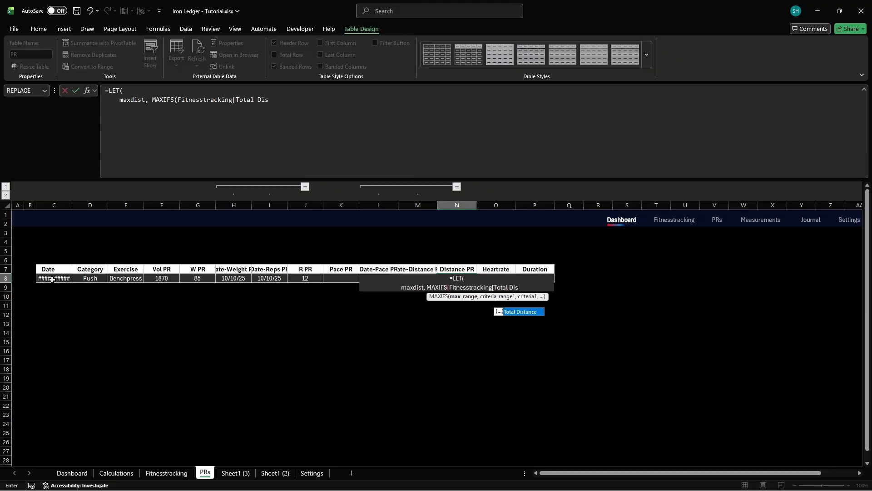
text(tance],                     )
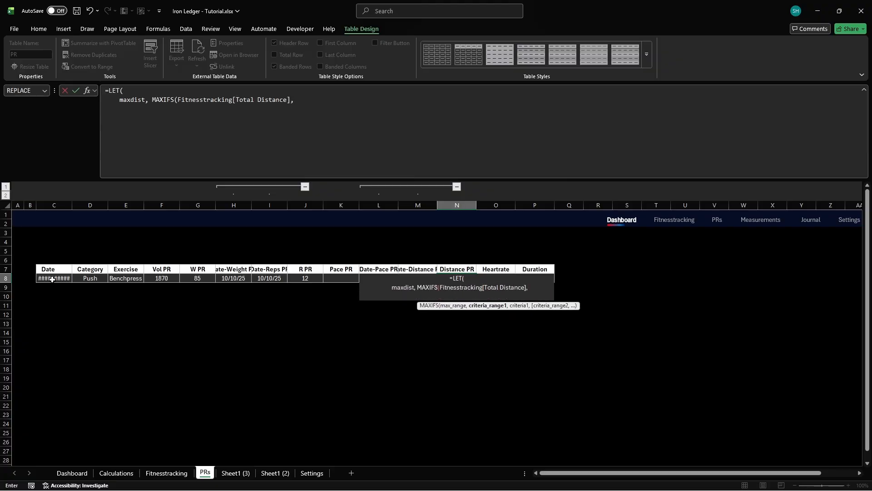
text(Fitnesstracking[Exerc)
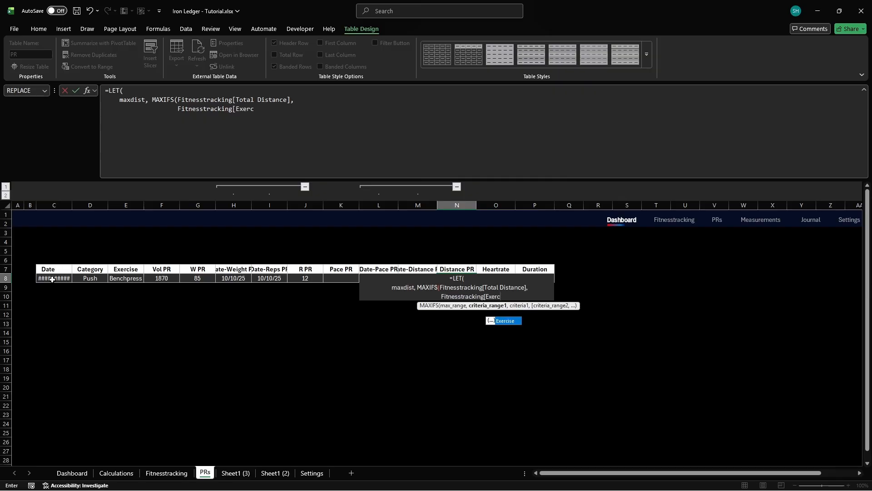
text(ise], @[Exercise)
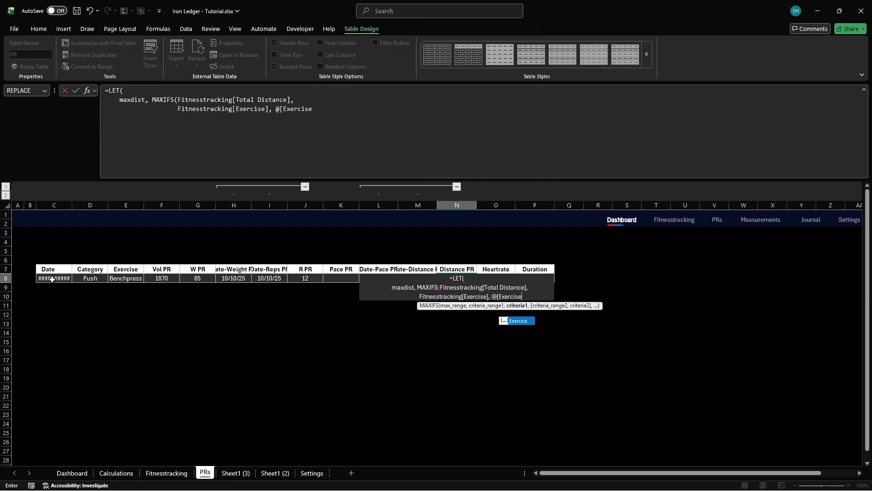
text(]),)
Finish the Distance PR formula with IF(maxdist=0, "", maxdist) as the LET result
key(alt+Return)
text(IF(maxdist=0, "", )
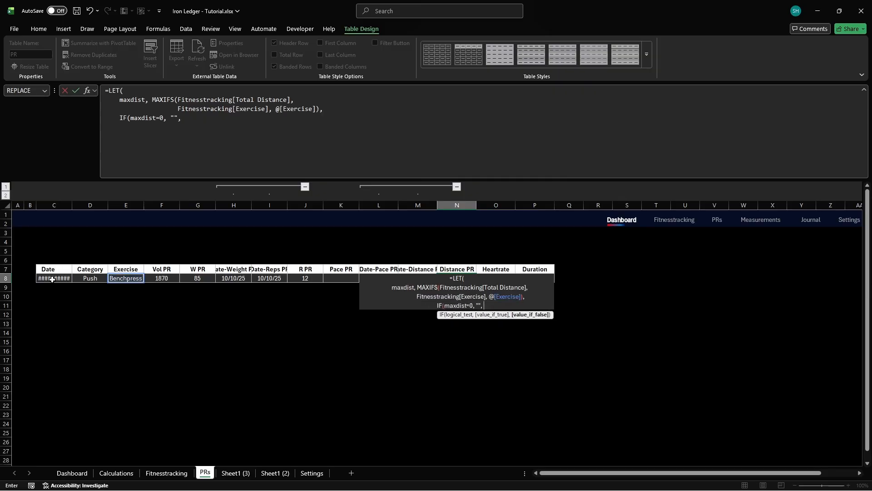
text(maxdist)))
key(Tab)
text(=LET()
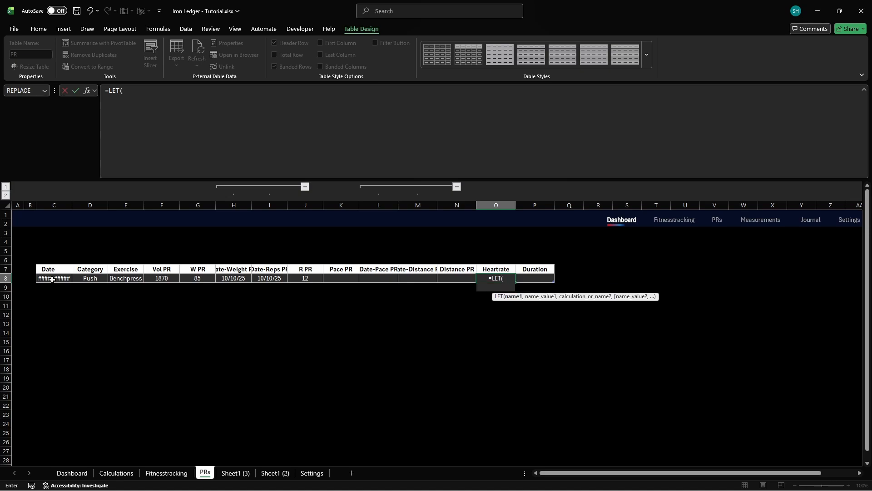
key(alt+Return)
text(bps, MAXIFS(Fitnesstra)
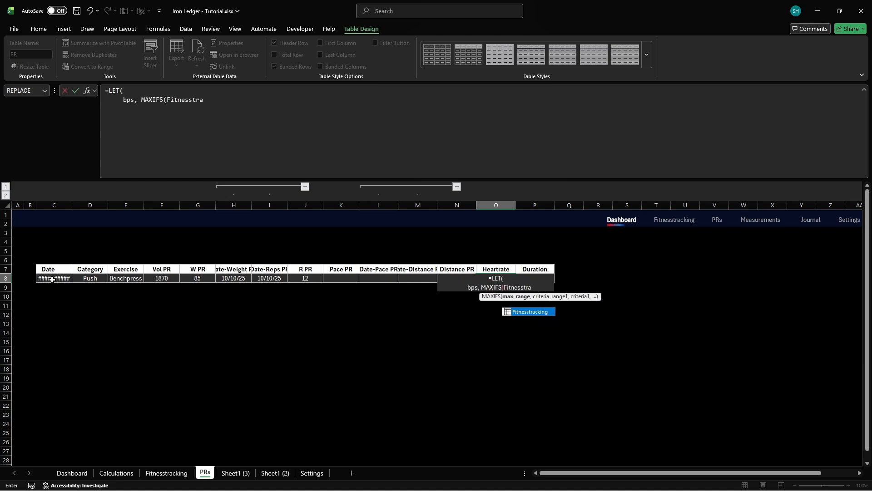
text(cking[Heartrate],)
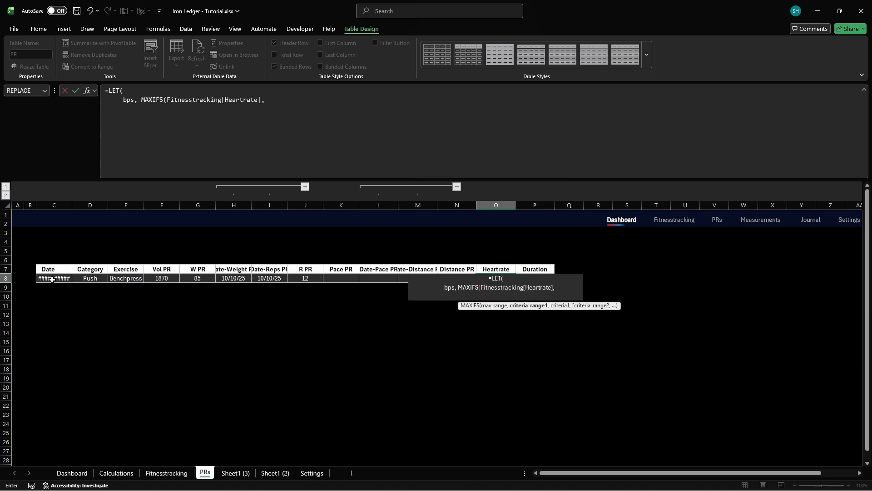
key(alt+Return)
text(Fitnesstracking[Date],[@Date]),)
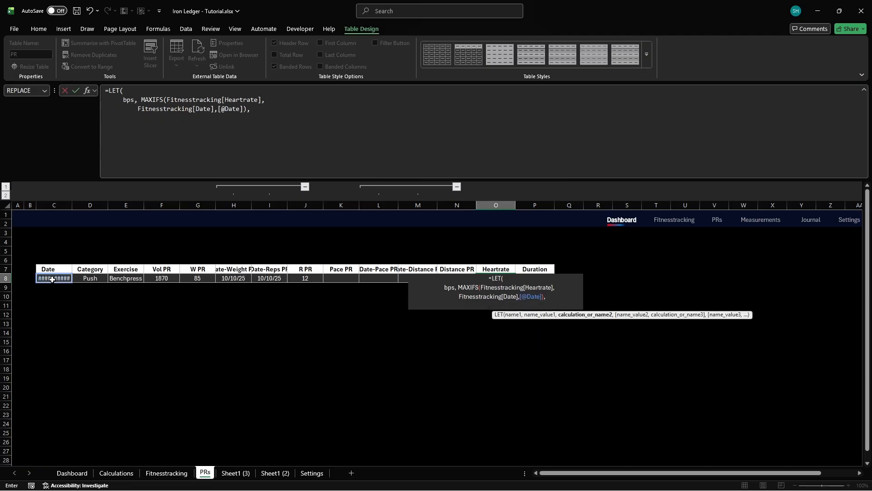
key(alt+Return)
text(IF(bps=0,"", bps)))
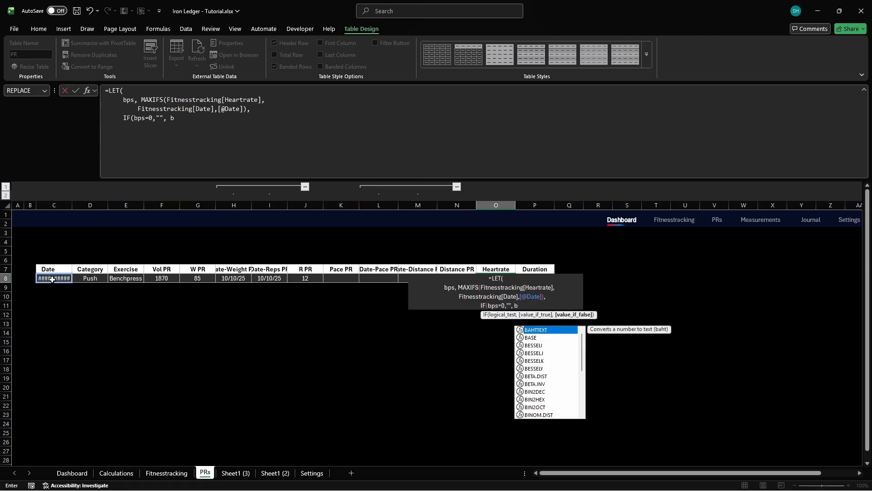
key(Tab)
Enter a MAXIFS in Duration cell P8 on Fitnesstracking[Total Duration], matching Exercise to @[Exercise] and Date to @[Date]
text(=MAXIFS(Fitnesstrac)
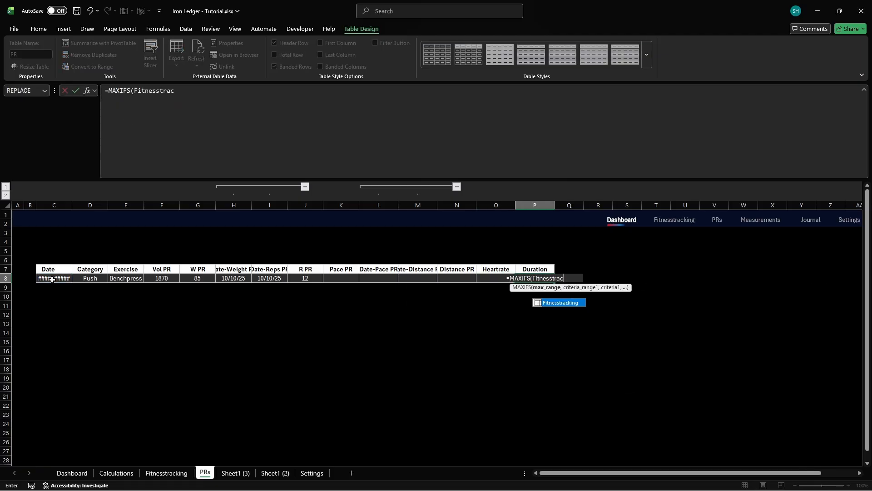
text(king[Total Duration],)
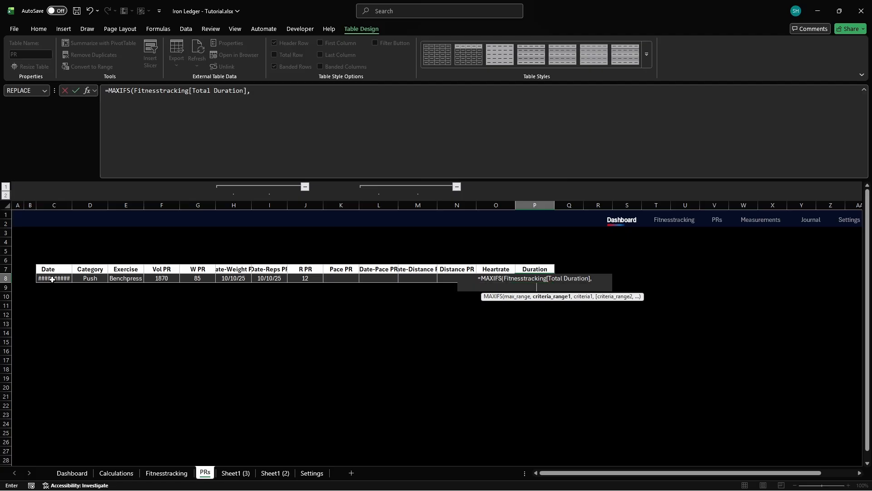
key(alt+Return)
text(Fitnesstracking[Exer)
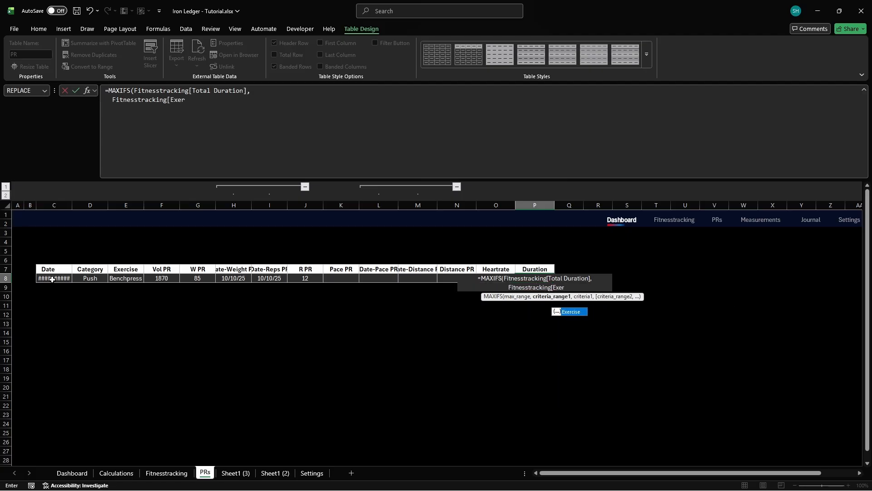
text(cise], @[Exercise],)
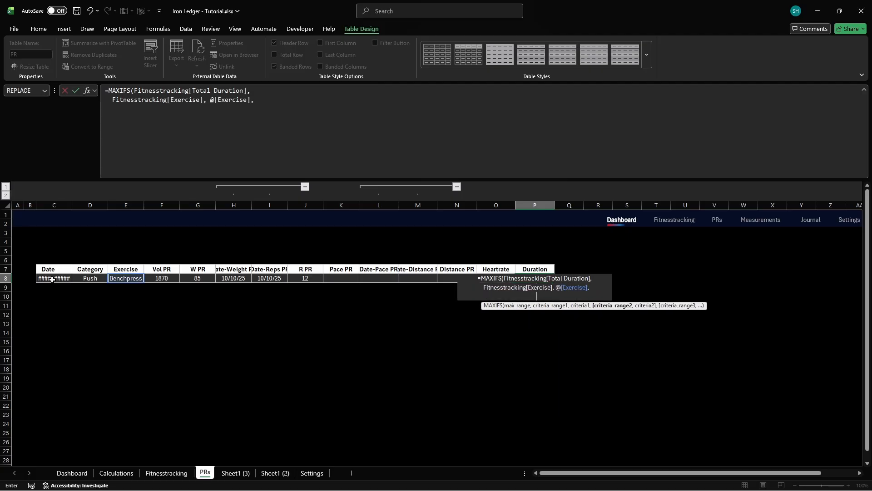
key(alt+Return)
text(Fitnesstracking[Date], @[Date]))
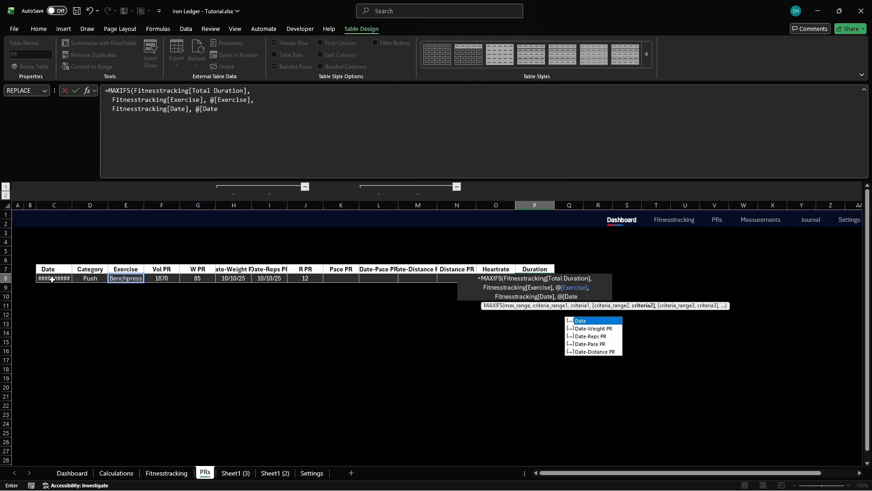
key(Return)
Apply the custom number format [hh]:mm:ss to the Duration column
key(ctrl+space)
key(ctrl+1)
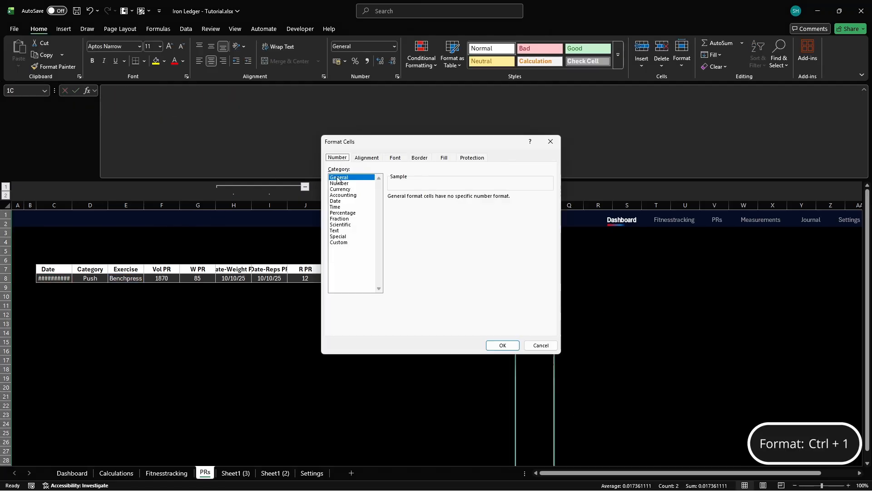
click(339, 243)
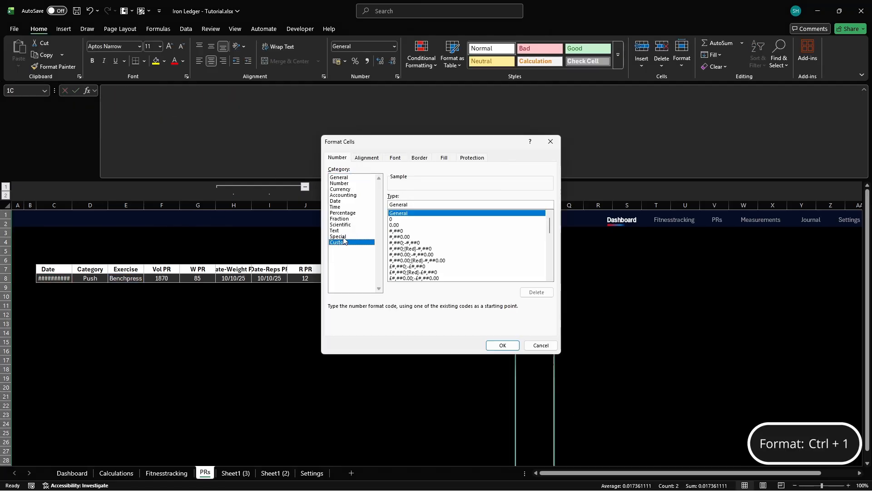
double_click(537, 205)
text([hh]:mm:ss)
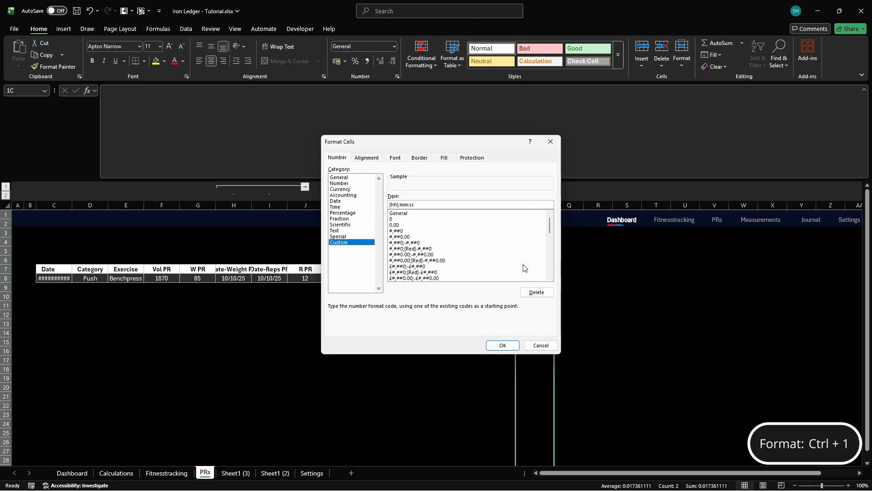
click(502, 345)
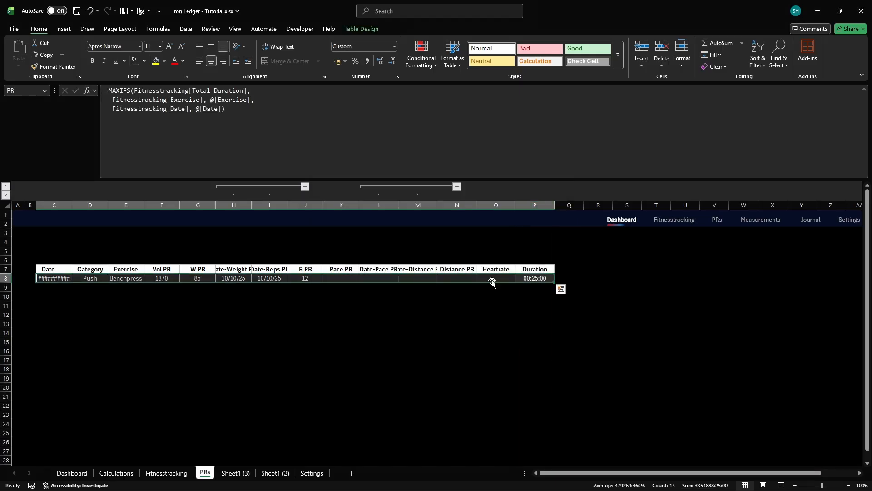
Create a formula-based conditional formatting rule for the PR table row using =AND(ISNUMBER($F8),$F8>0)
click(422, 50)
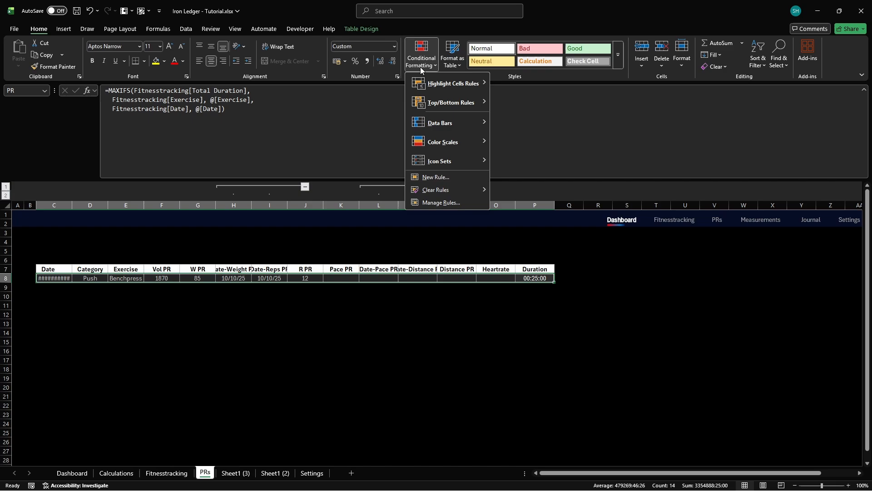
click(437, 203)
click(281, 227)
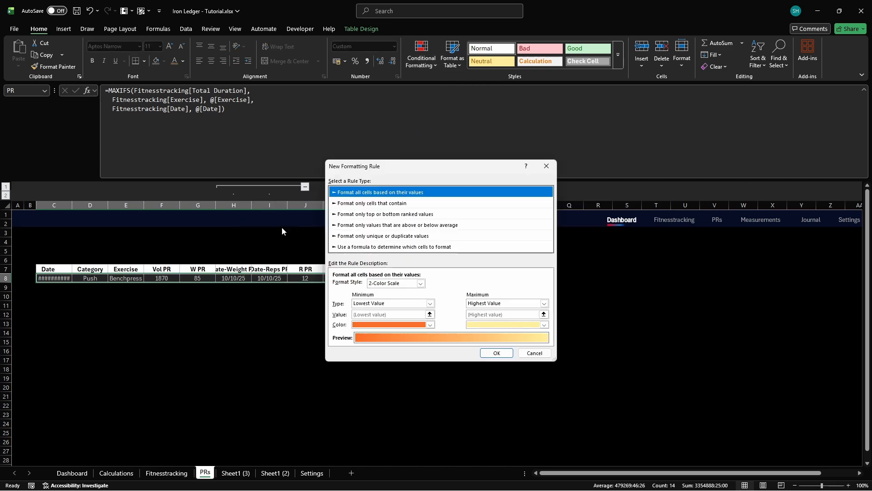
click(378, 246)
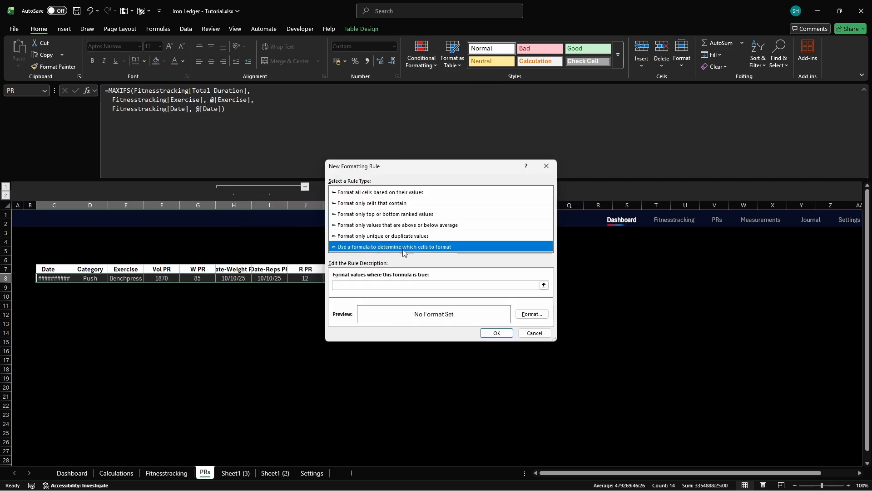
click(498, 285)
text(=AND(ISNUMBER($F8),$F8>0)
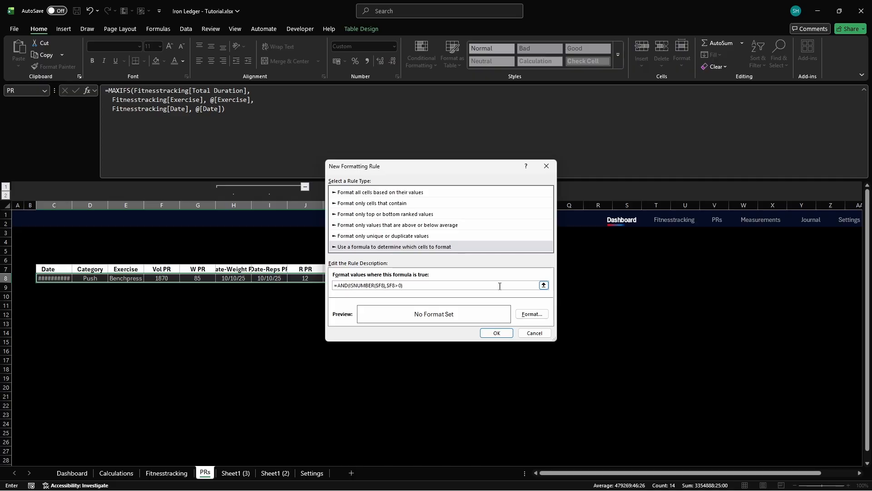
Set the font colour of the $F8>0 rule to black, hex #000000
click(532, 314)
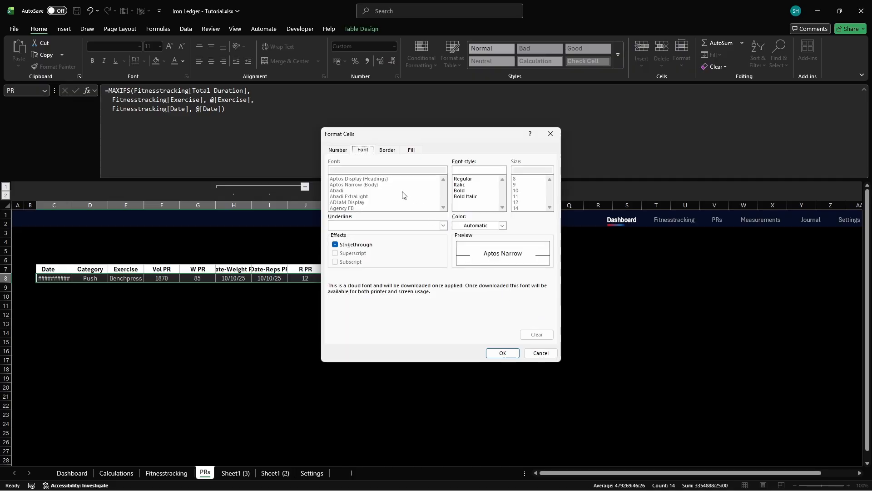
click(502, 225)
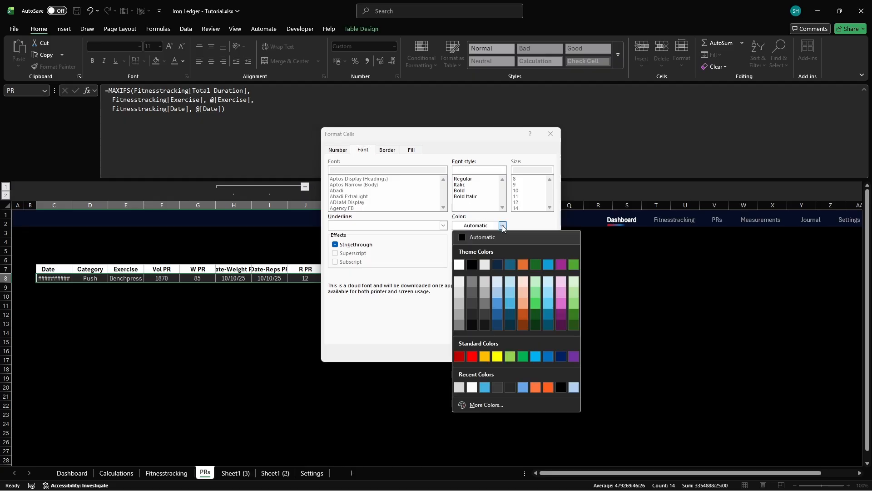
click(490, 407)
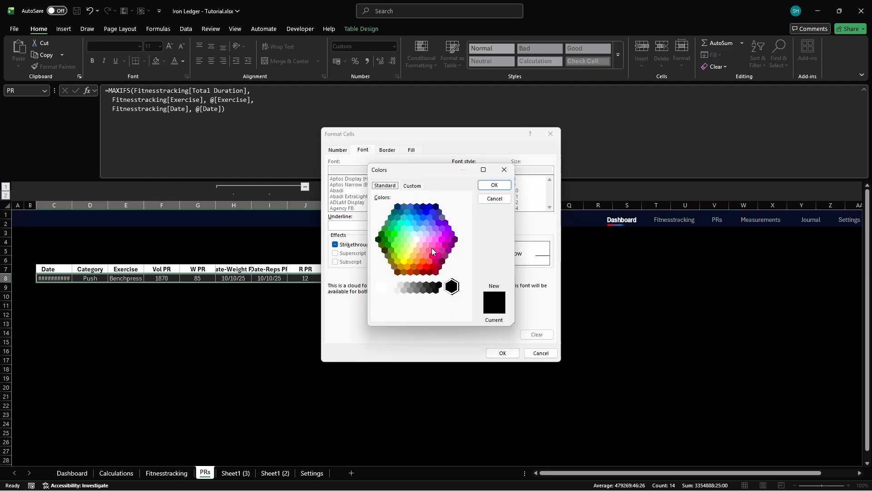
click(412, 186)
click(429, 314)
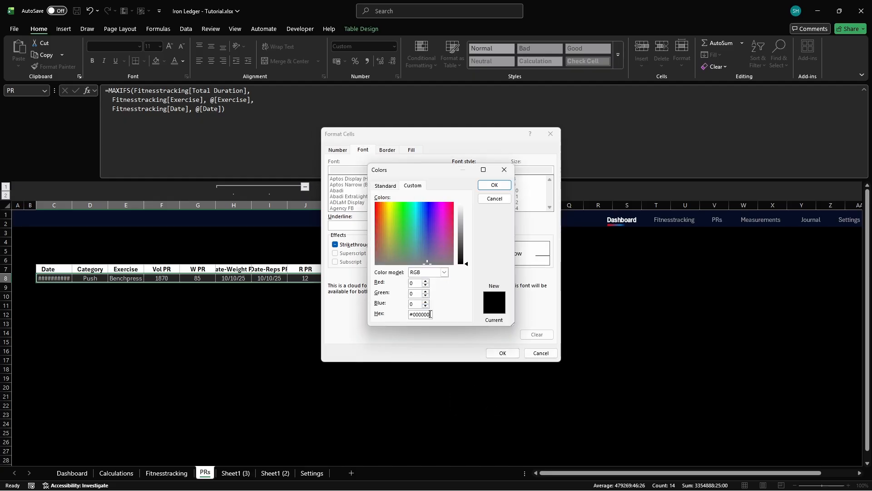
key(BackSpace)
key(BackSpace)
key(BackSpace)
key(BackSpace)
key(BackSpace)
key(BackSpace)
key(BackSpace)
text(000000)
key(Return)
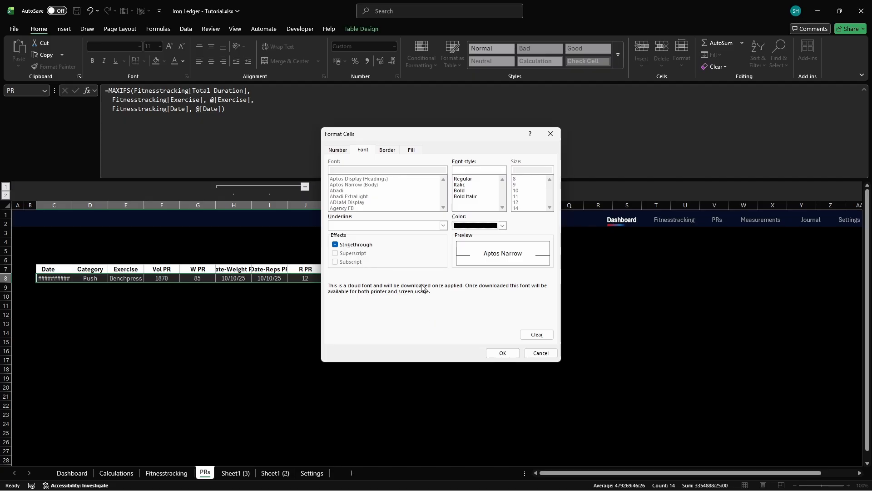
Give the $F8>0 rule a custom green fill and save the rule
click(412, 150)
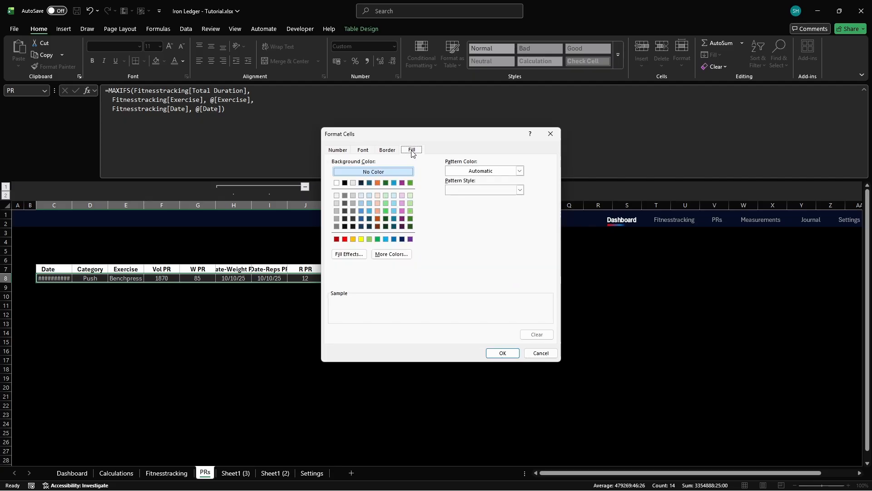
click(391, 253)
click(413, 187)
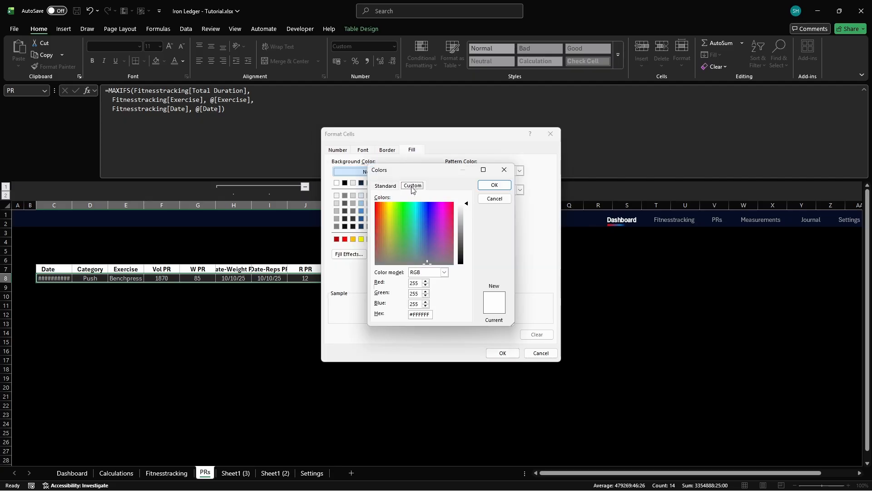
click(430, 313)
key(Return)
click(503, 353)
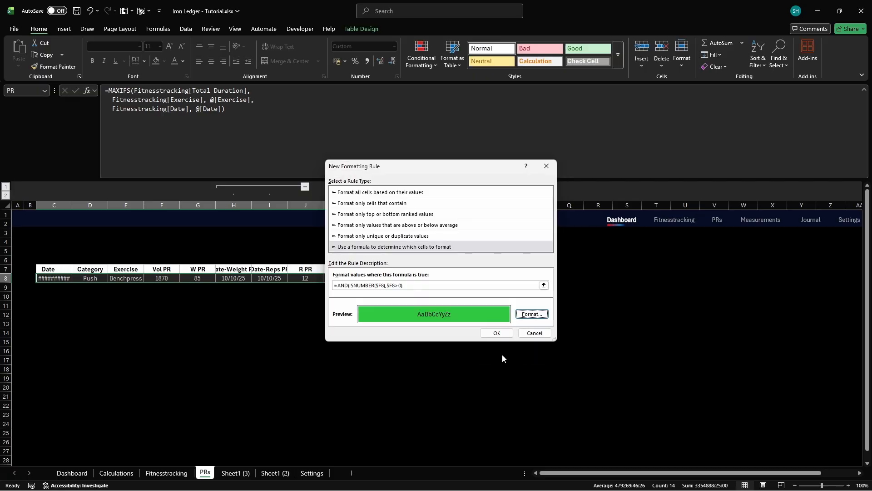
click(497, 333)
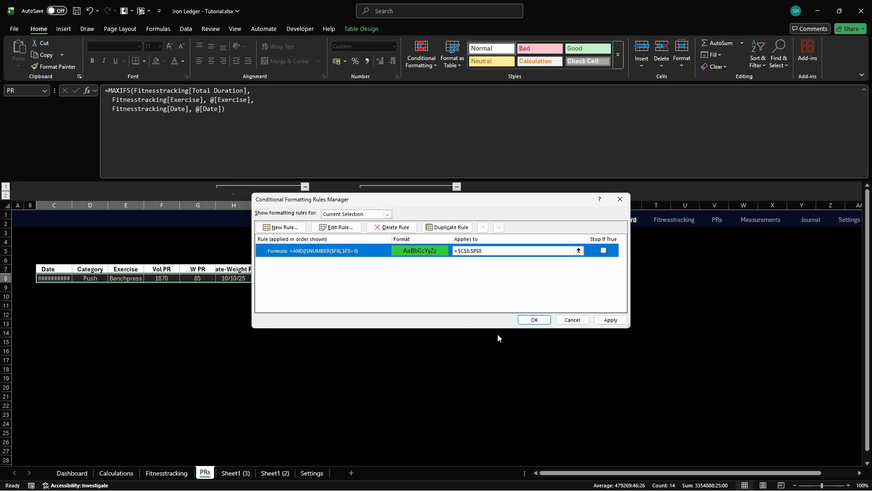
Add a second formula-based conditional formatting rule using =AND(ISNUMBER($F8),$F8<0)
click(281, 227)
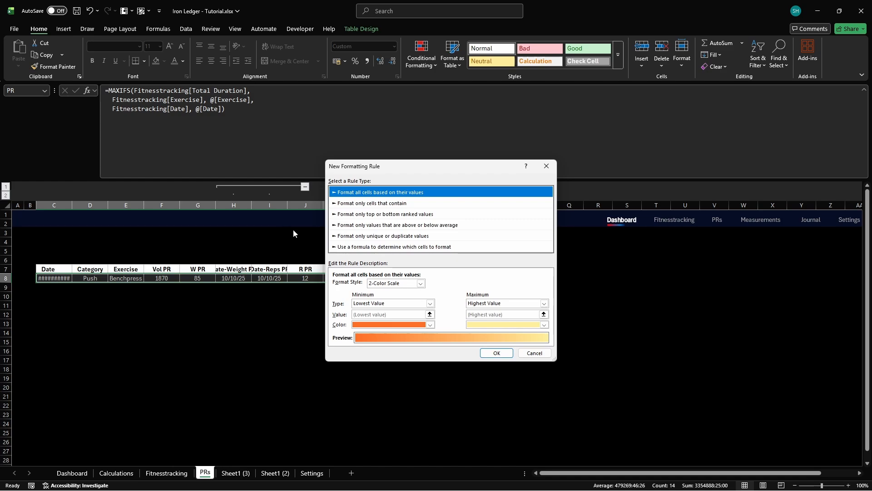
click(382, 247)
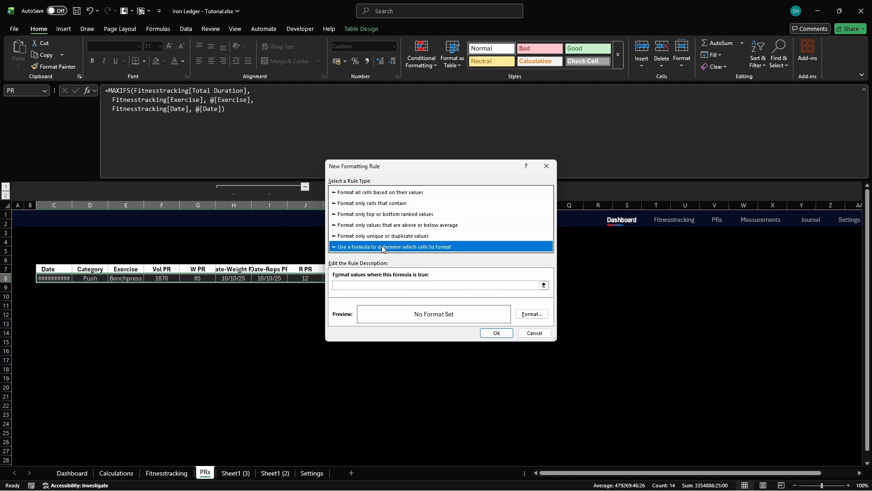
click(498, 285)
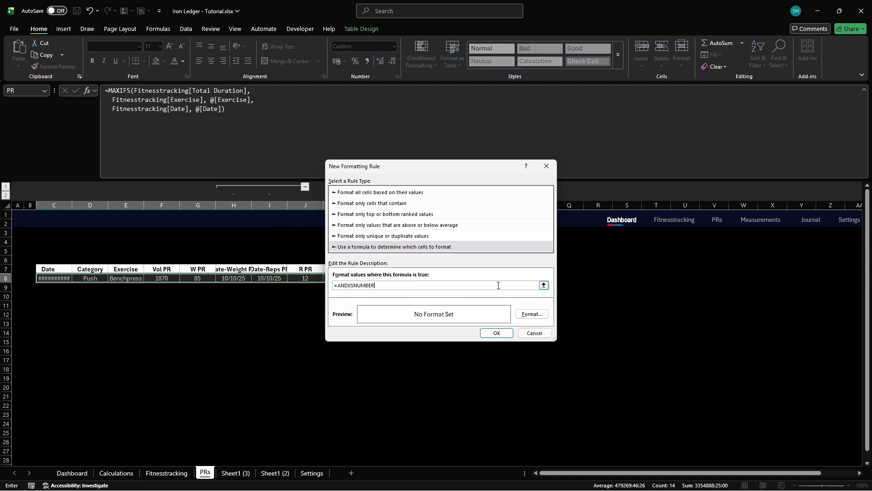
text(=AND(ISNUMBER($F8),$F8>0))
Give the $F8<0 rule a custom red fill
click(532, 314)
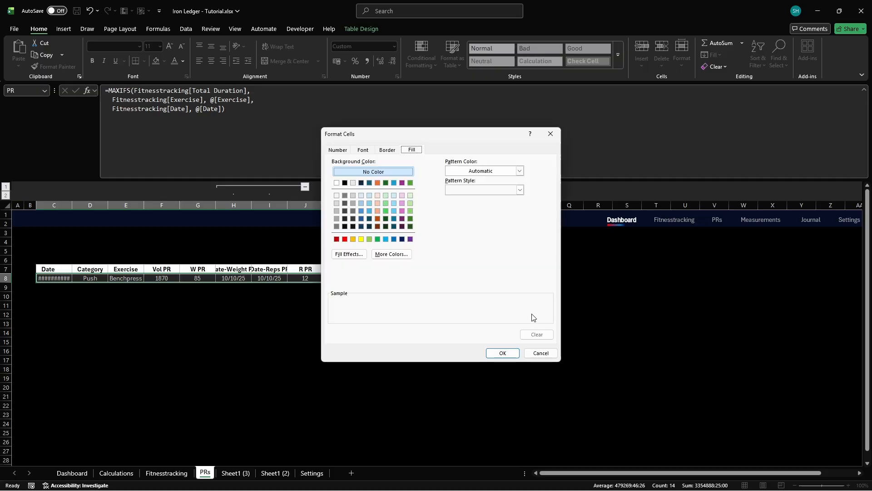
click(392, 254)
click(412, 186)
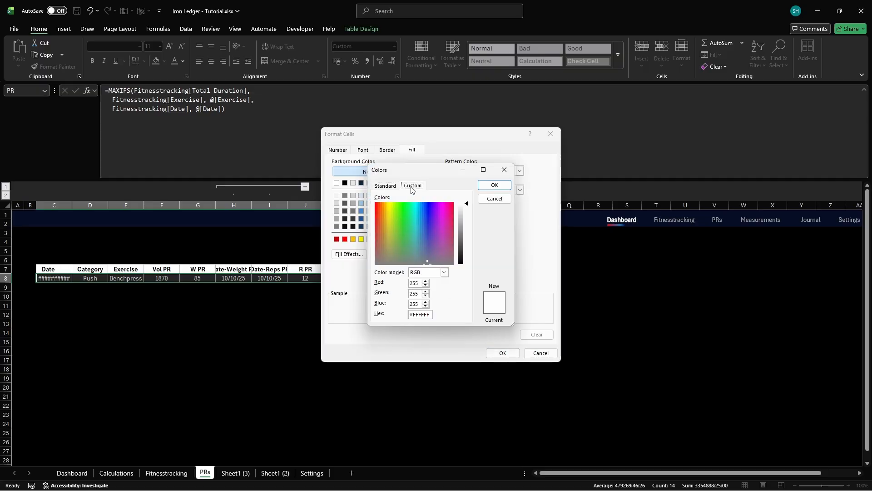
click(430, 314)
key(BackSpace)
key(BackSpace)
key(BackSpace)
key(BackSpace)
key(BackSpace)
key(BackSpace)
key(BackSpace)
key(Return)
Set the font colour of the $F8<0 rule to black, hex #000000, and save the rule
click(363, 150)
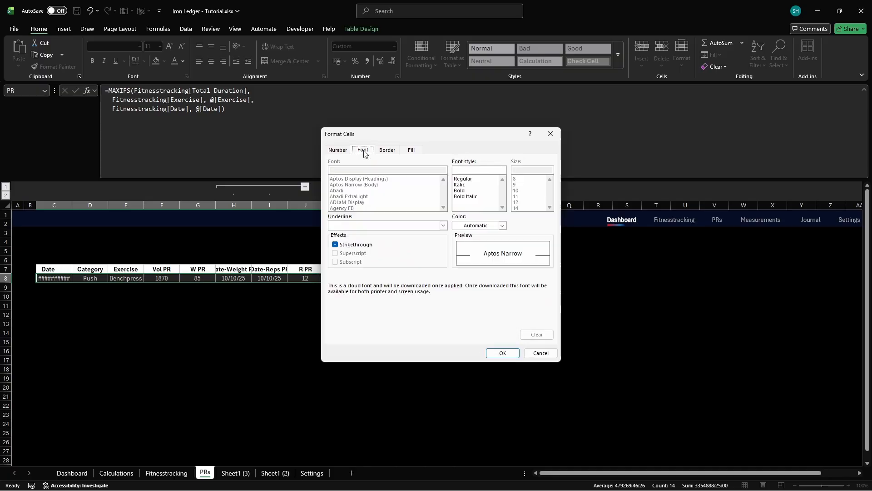
click(502, 226)
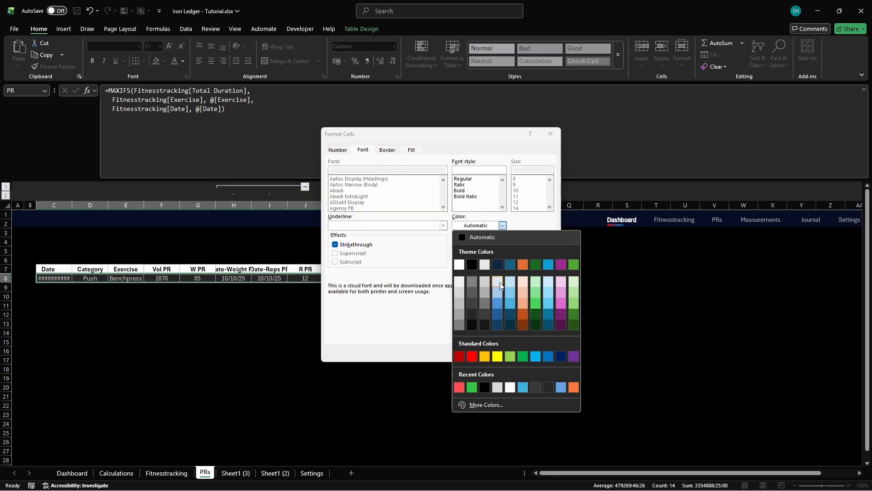
click(486, 404)
click(413, 186)
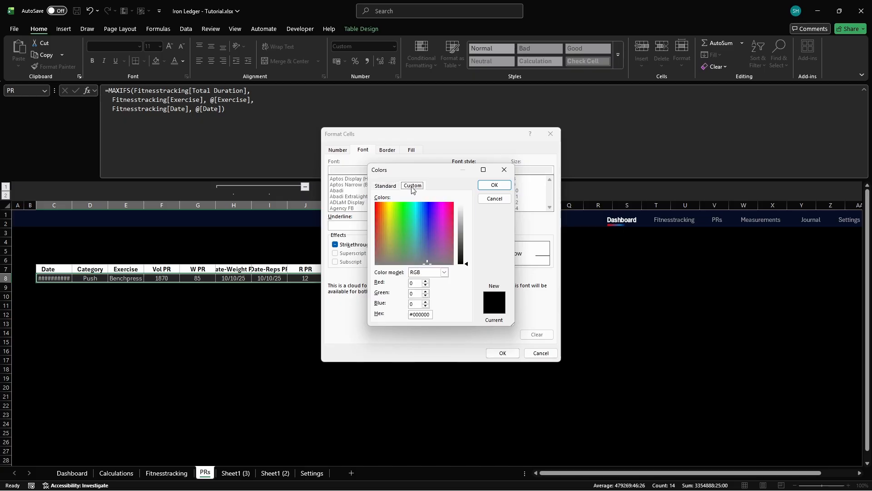
double_click(430, 314)
key(BackSpace)
text(000000)
key(Return)
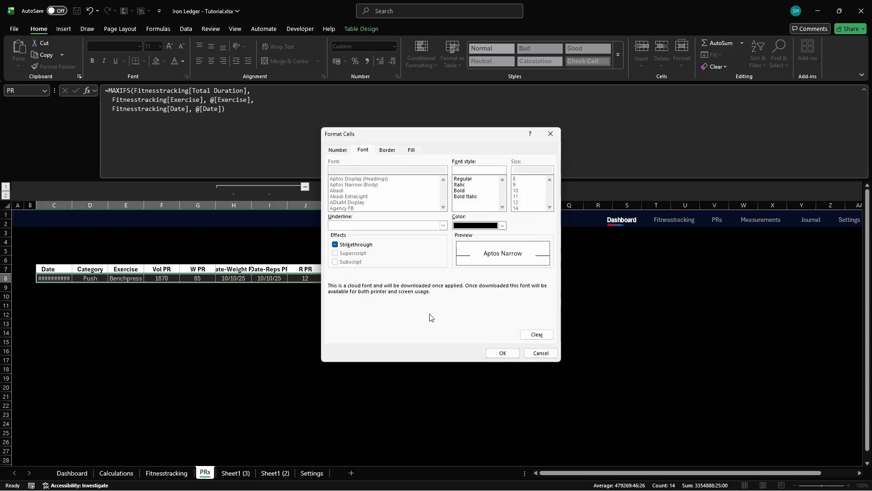
click(502, 354)
click(497, 333)
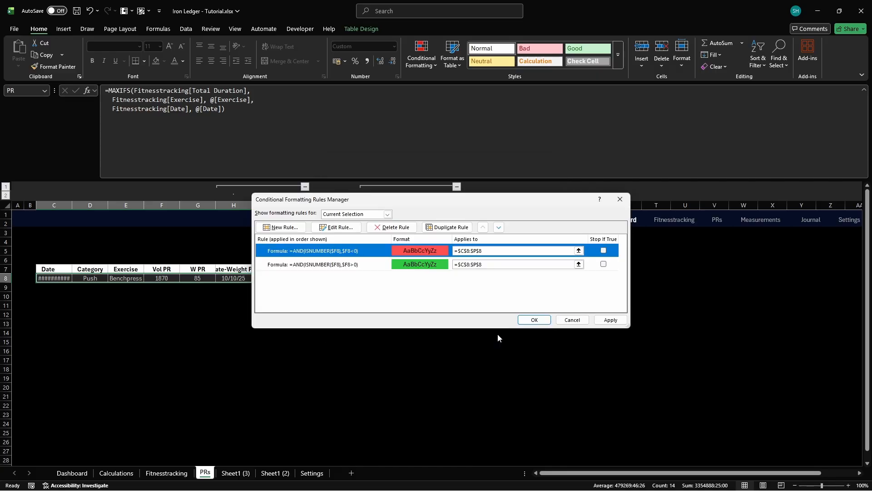
Enable Stop If True for both conditional formatting rules and apply them to $C$8:$P$8
click(604, 250)
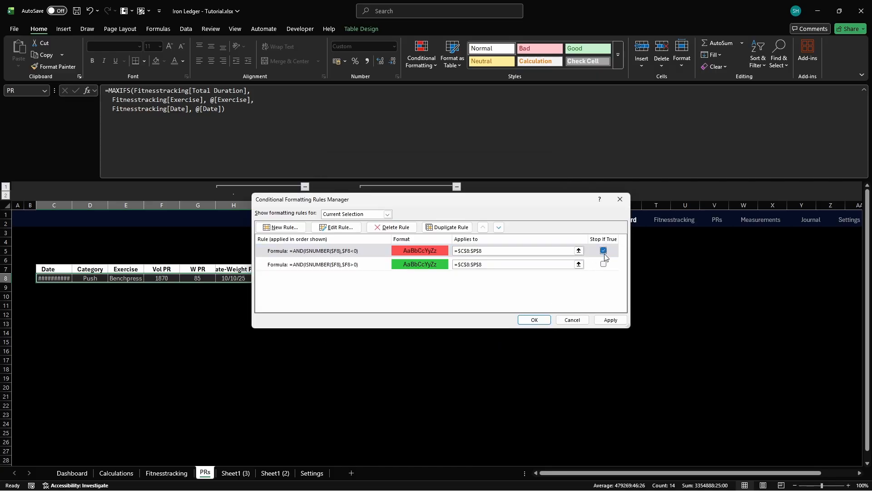
click(603, 264)
click(610, 320)
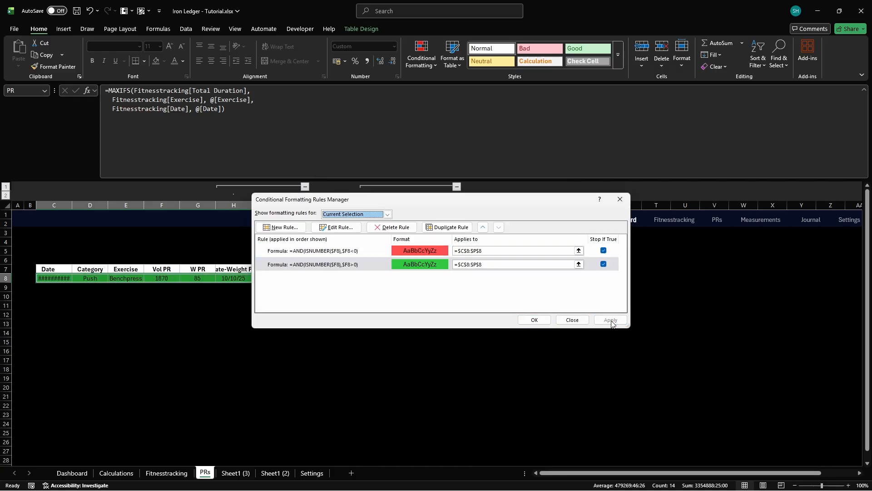
click(534, 320)
Set column Q's horizontal alignment to Left (Indent) with an indent
key(ctrl+1)
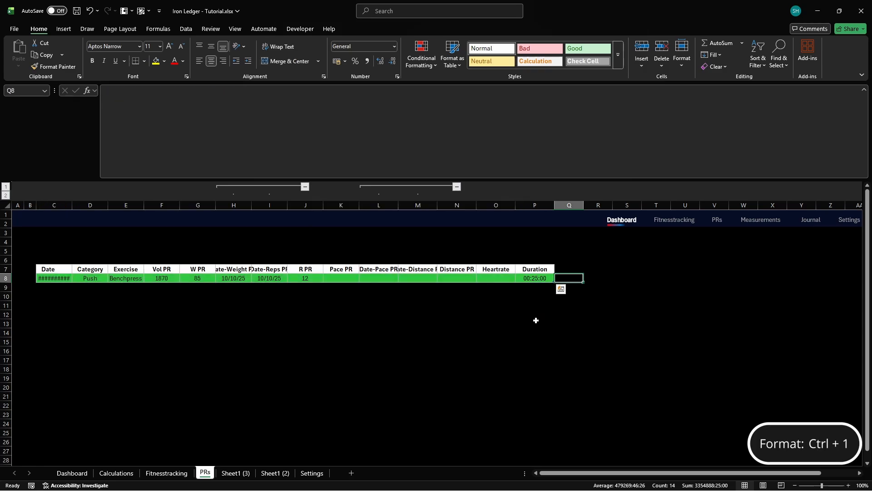
click(367, 158)
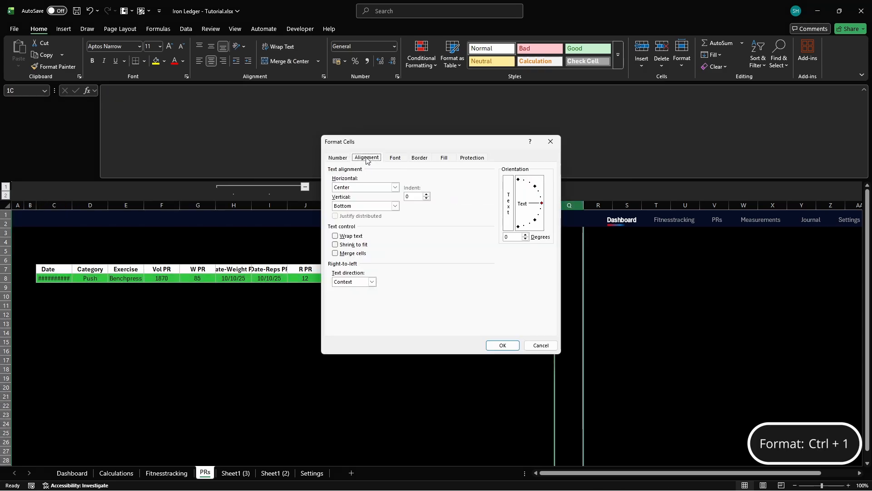
click(395, 187)
click(364, 201)
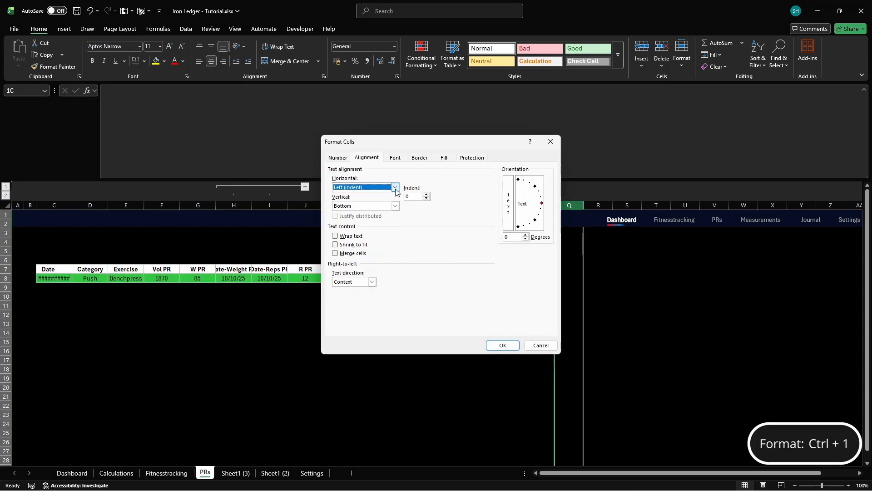
click(421, 195)
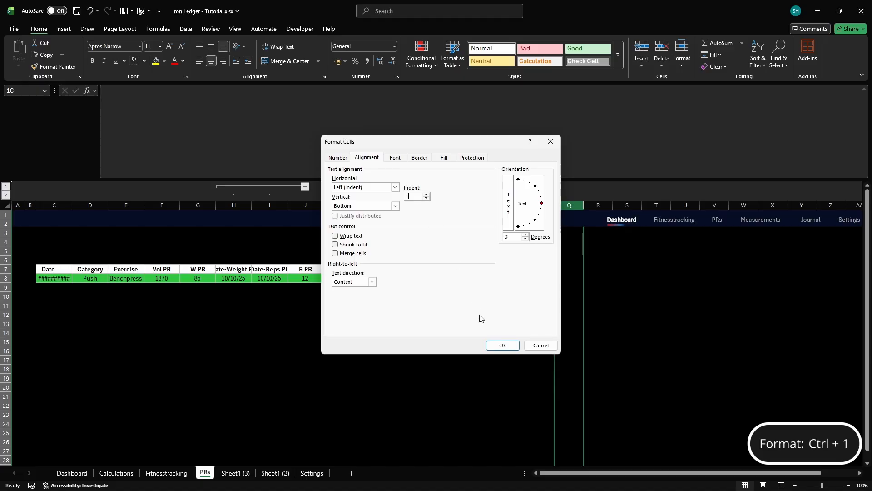
click(502, 345)
Start a formula in Q8 with the condition IF(SEQUENCE(ROWS(cft_exercises_inft))=ROWS(cft_exercises_inft)
text(=IF(SEQUEN)
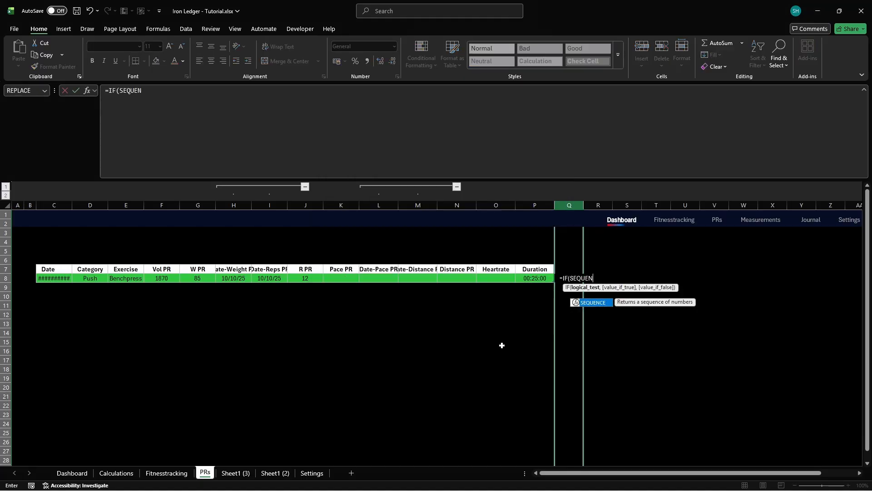
text(CE(ROWS(cft_exercises_i)
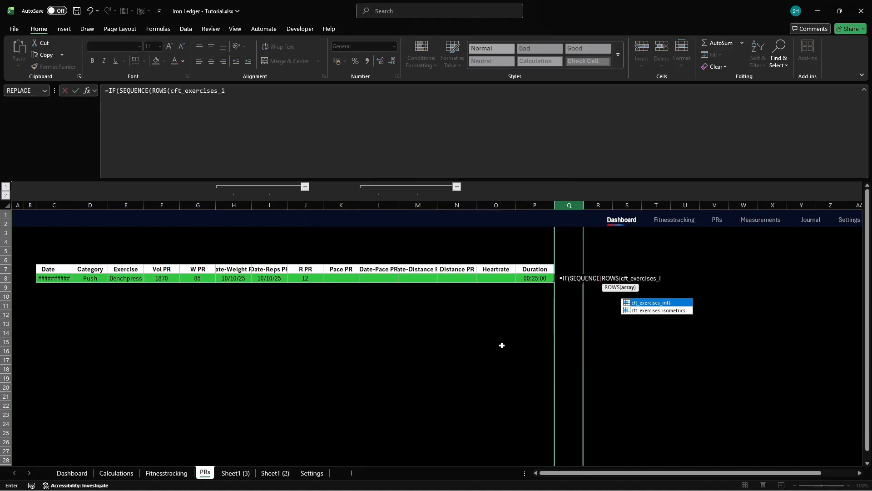
text(nft))=ROWS(cft_exercises_inft),)
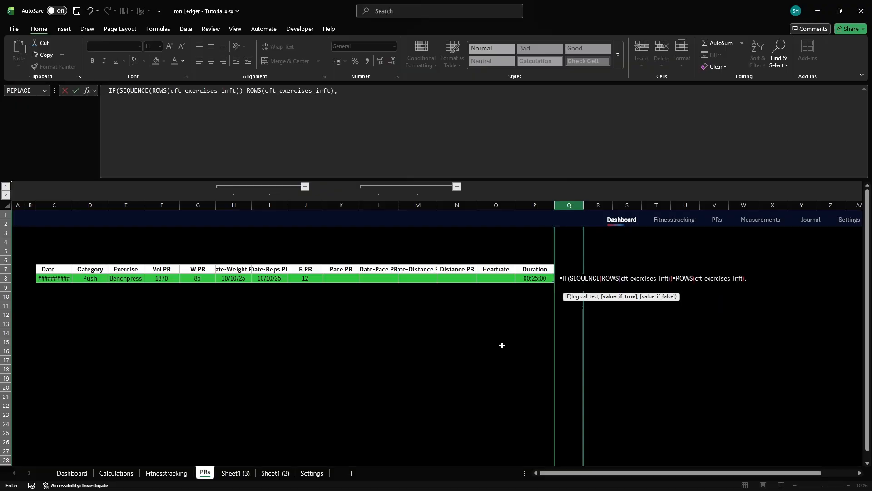
Add a nested IF testing ROWS(cft_exercises_inft)>ROWS(PR[Exercise]) as the true result of the Q8 formula
key(alt+Return)
text(IF(ROWS(cf)
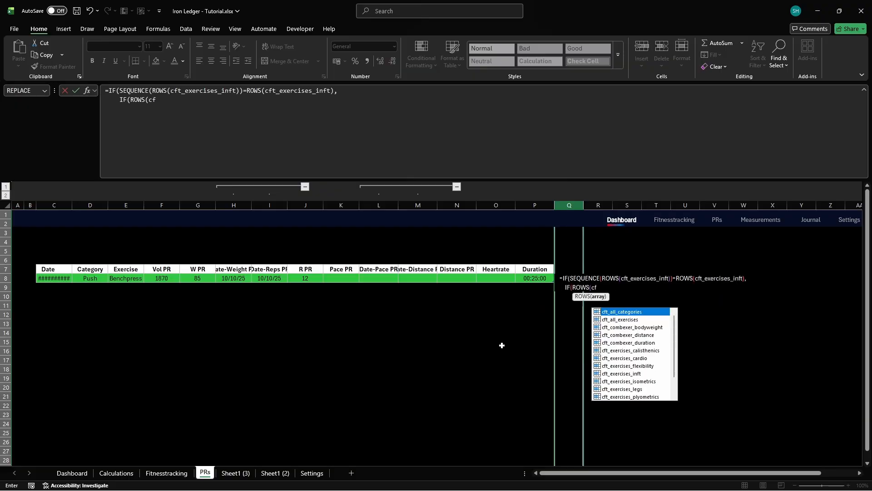
text(t_exercises_inft)>ROWS)
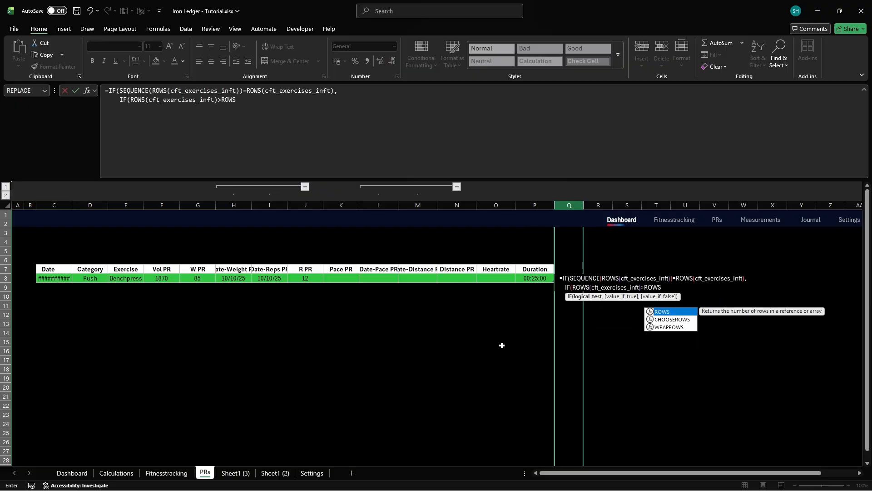
text((PR[Exercise]),)
key(alt+Return)
Make the nested IF in Q8 return "▼ Add "&ROWS(cft_exercises_inft)-ROWS(PR[Exercise])&" more rows" when true
text("▼ Add "&R)
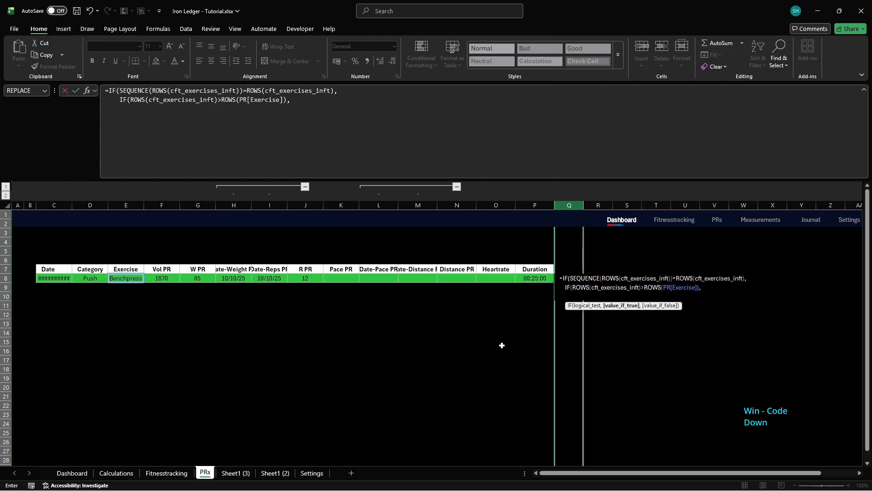
text(OWS(cft_ex)
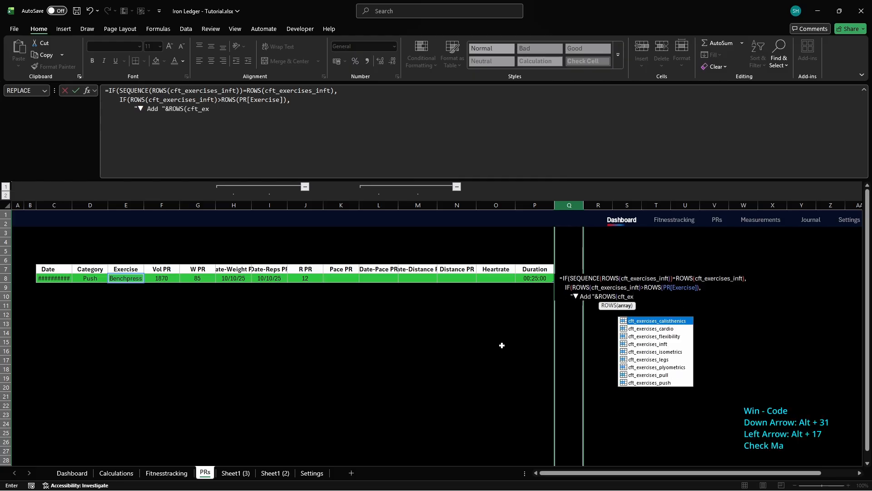
text(ercises_inft)-ROWS(PR[Exe)
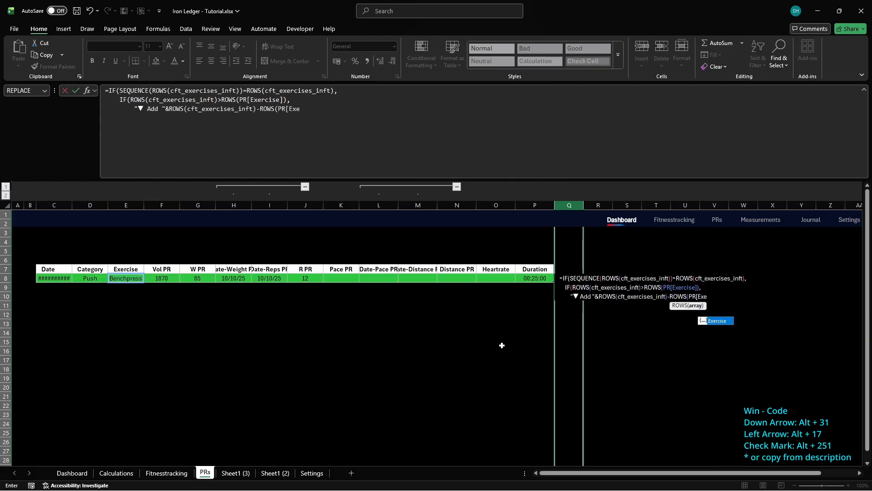
text(rcise])&" more rows",)
key(alt+Return)
Complete the Q8 formula with "◄ End ✓" as the inner false result and an empty string as the outer one
text("◄ End)
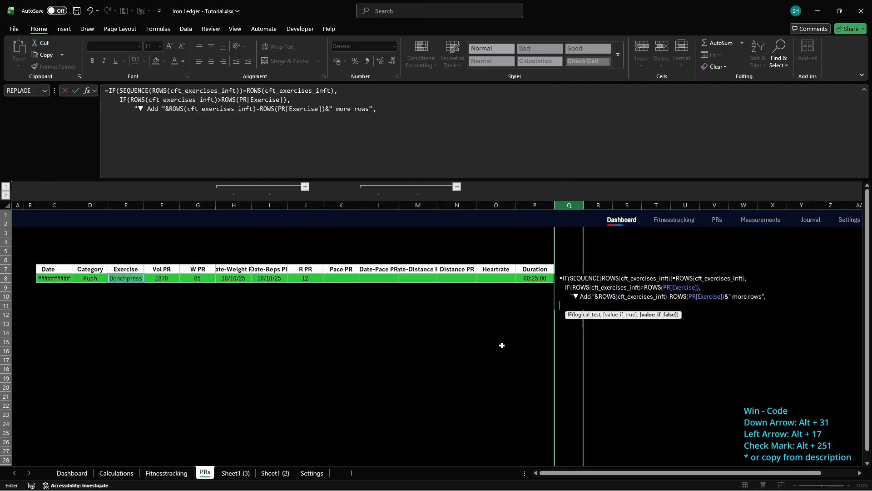
text( ✓"),)
key(alt+Return)
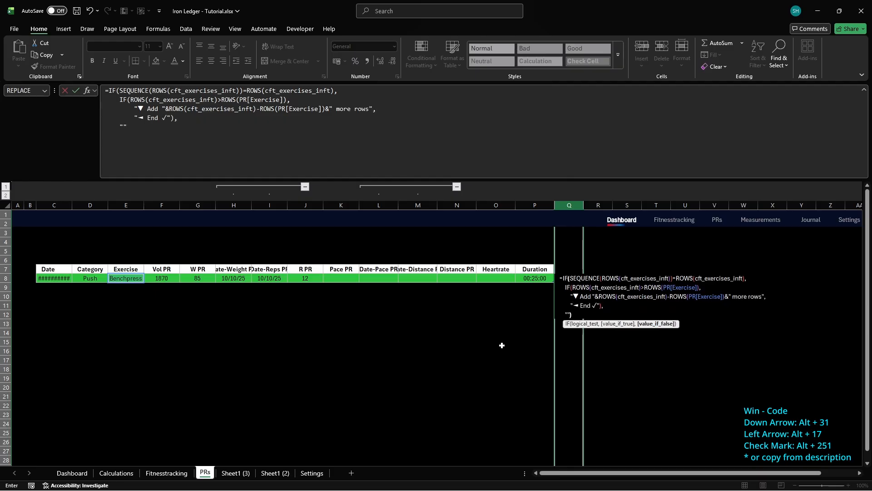
key(Tab)
key(ctrl+z)
Autofit the width of all columns on the PRs sheet
key(ctrl+a)
key(ctrl+a)
key(alt)
key(h)
key(o)
key(i)
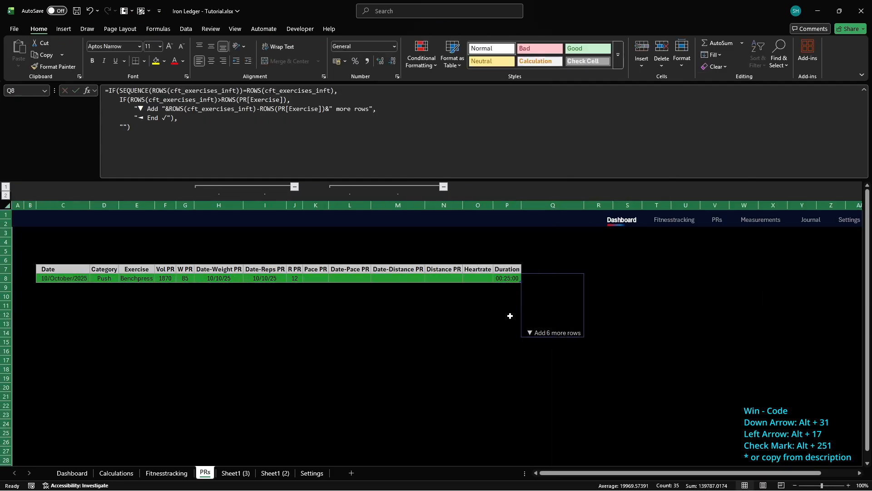
Extend the PR table down to row 14 and refit all column widths to the added entries
drag(520, 286, 520, 336)
key(Tab)
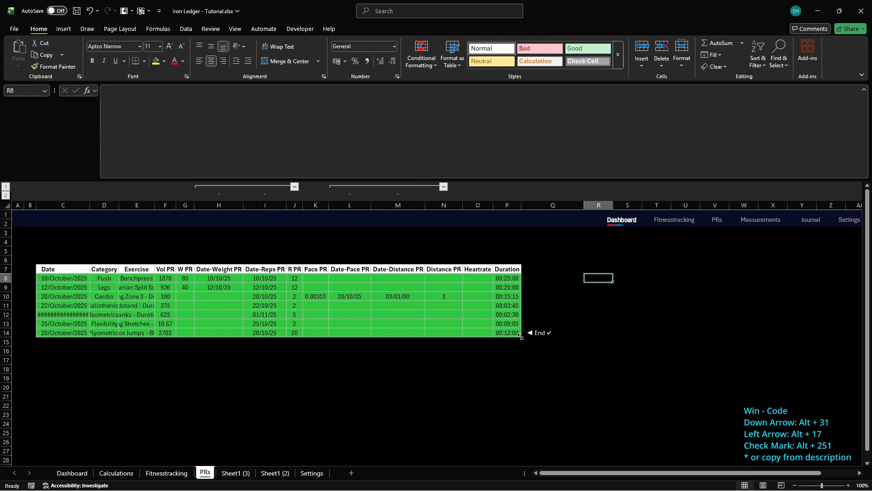
key(alt)
key(h)
key(o)
key(i)
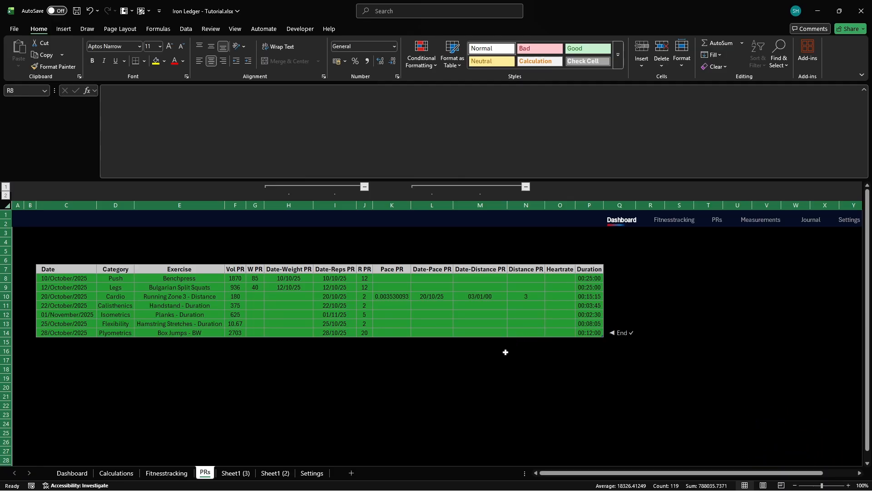
Rename the Sheet1 (3) worksheet to Measurements
click(227, 473)
right_click(226, 473)
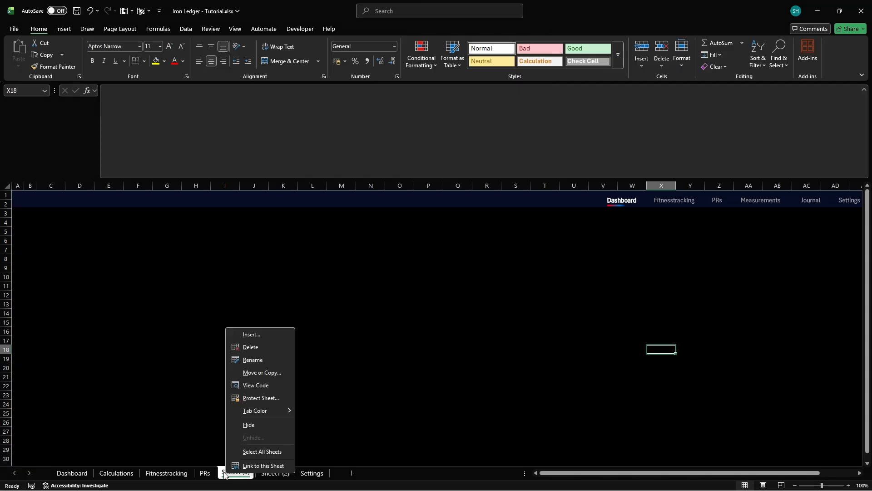
click(253, 359)
text(Measurements)
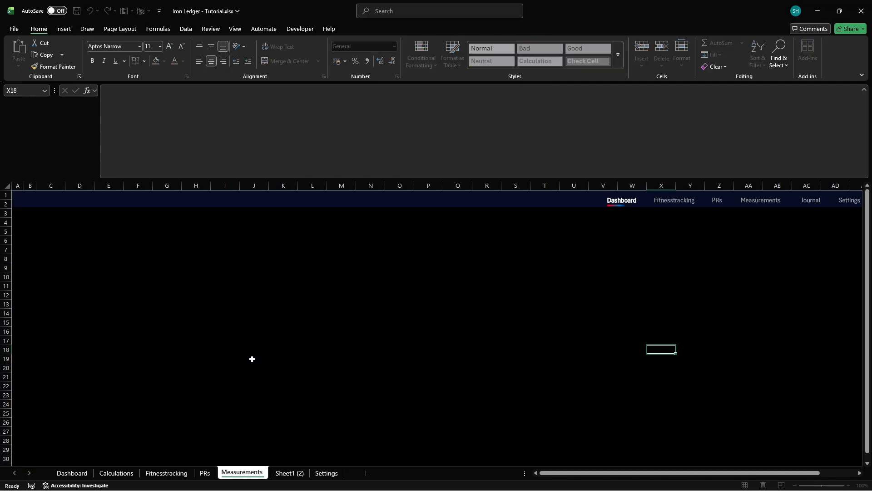
key(Return)
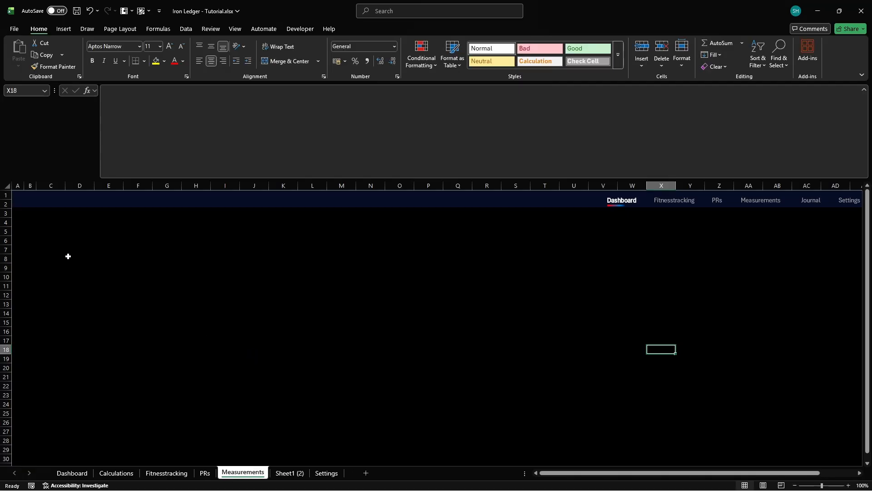
Create a table with headers from C7:D7 on the Measurements sheet
click(46, 249)
key(shift+Right)
key(ctrl+t)
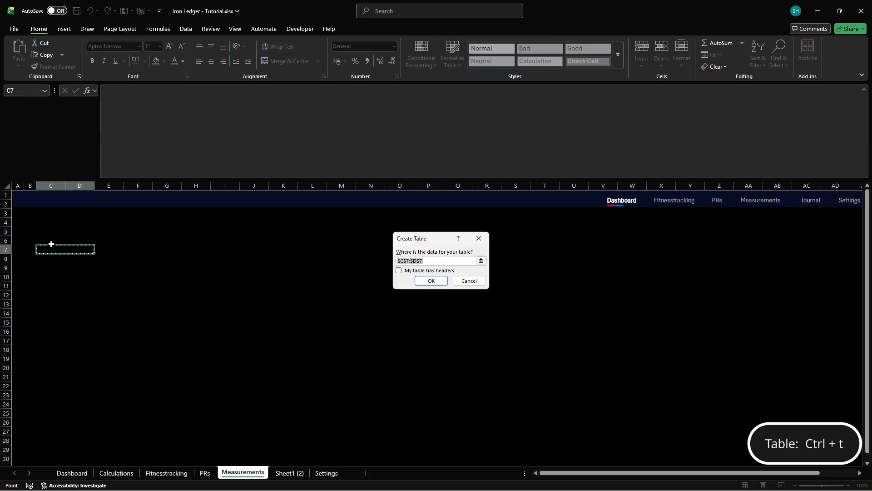
click(400, 270)
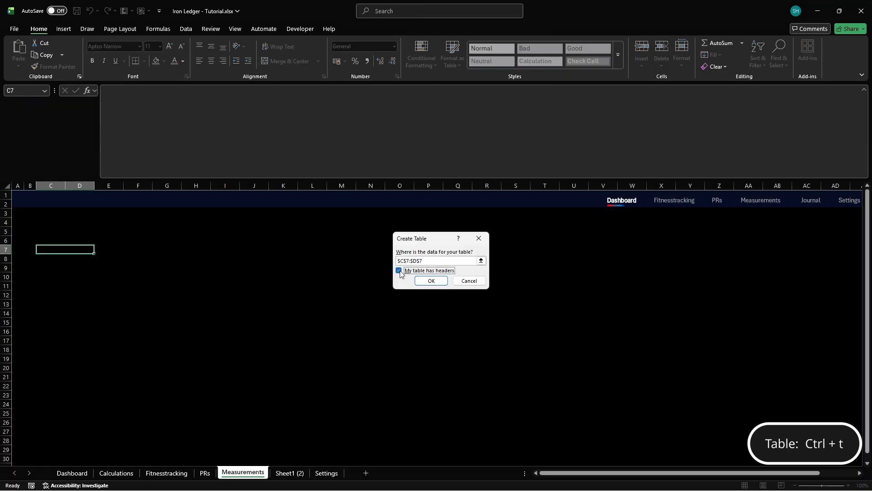
key(Return)
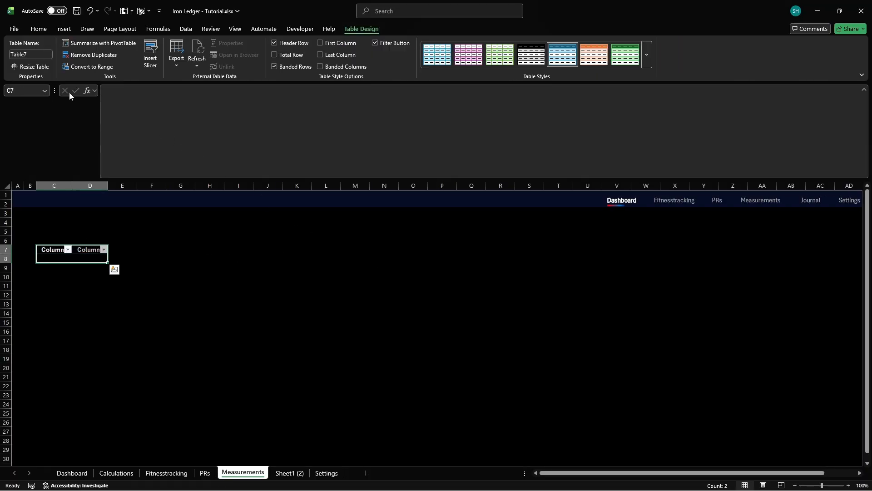
Name the new table BodyWeight
click(28, 54)
text(BodyWeight)
key(Return)
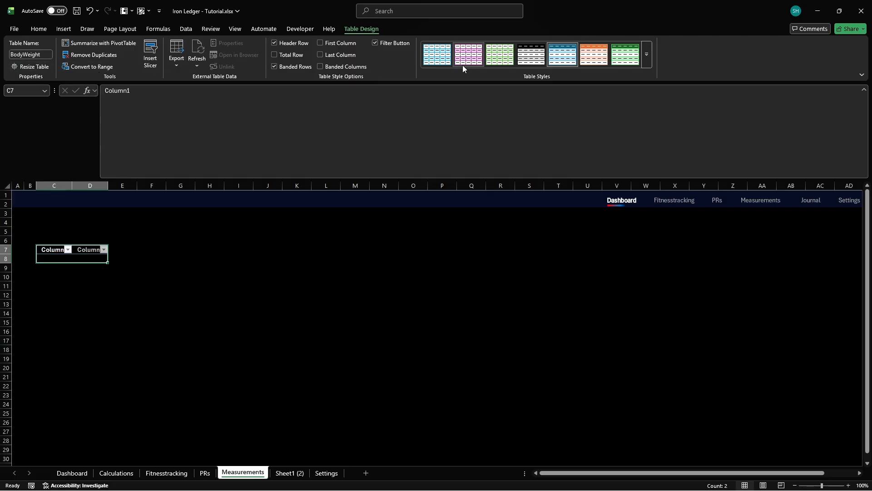
Duplicate the custom Fitnesstracking table style and name the copy Body Weight Table Style
click(646, 55)
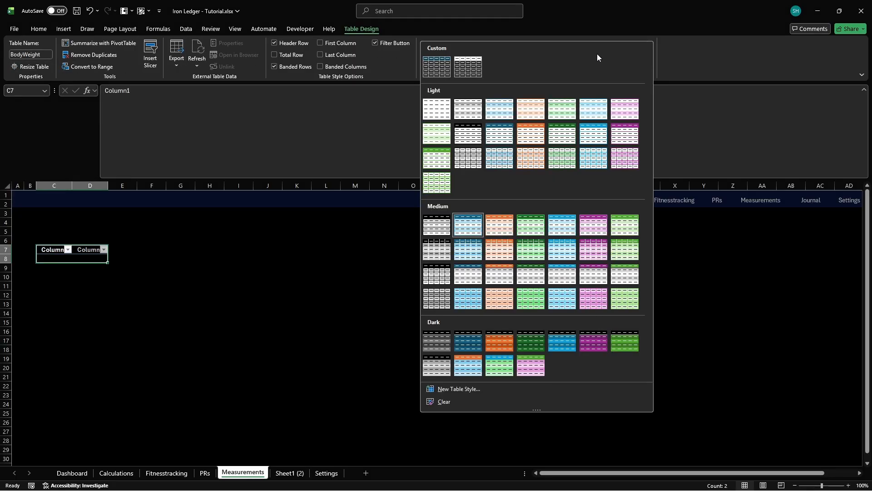
right_click(436, 68)
click(454, 114)
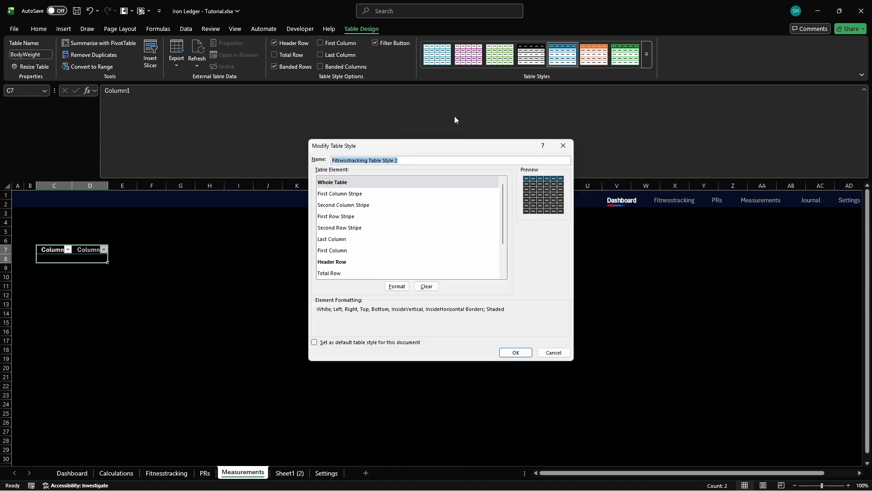
text(Body Weight Table Style)
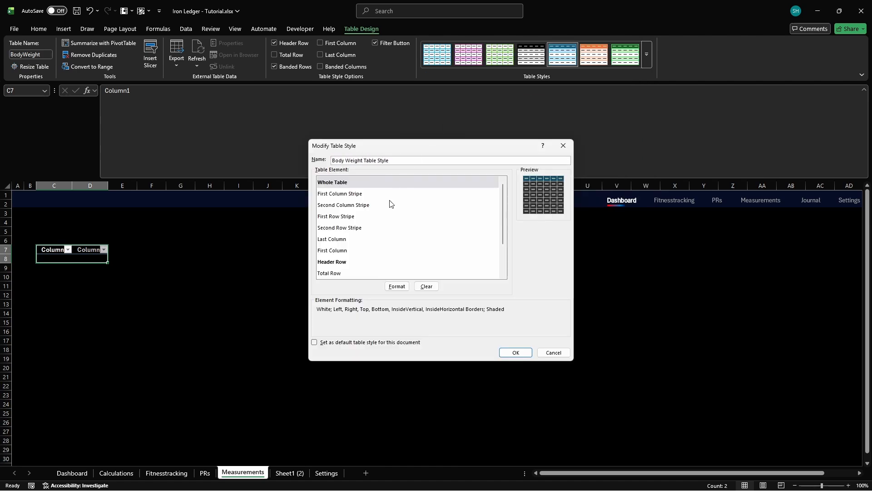
Set the style's Header Row fill to the custom colour hex 7030A0 and save the table style
click(344, 264)
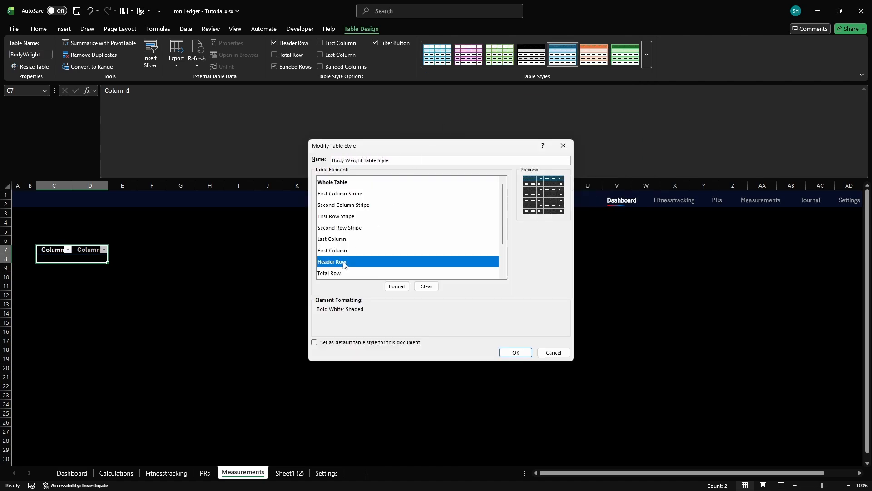
click(396, 286)
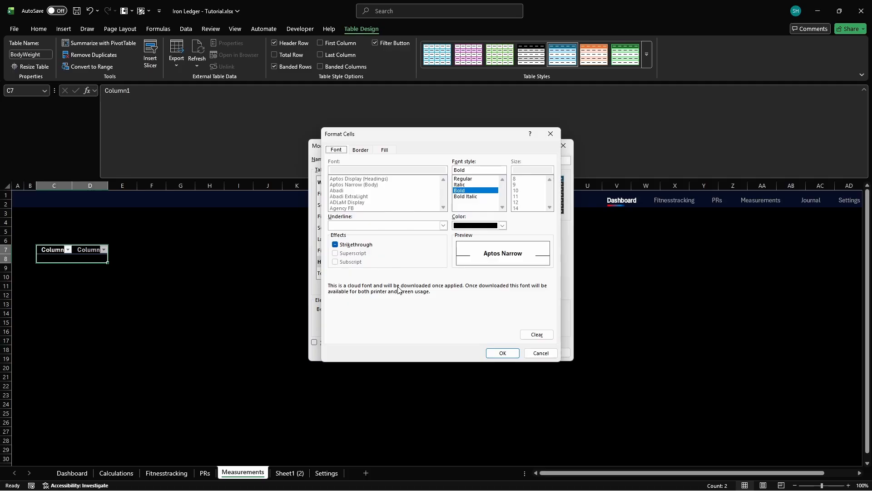
click(385, 151)
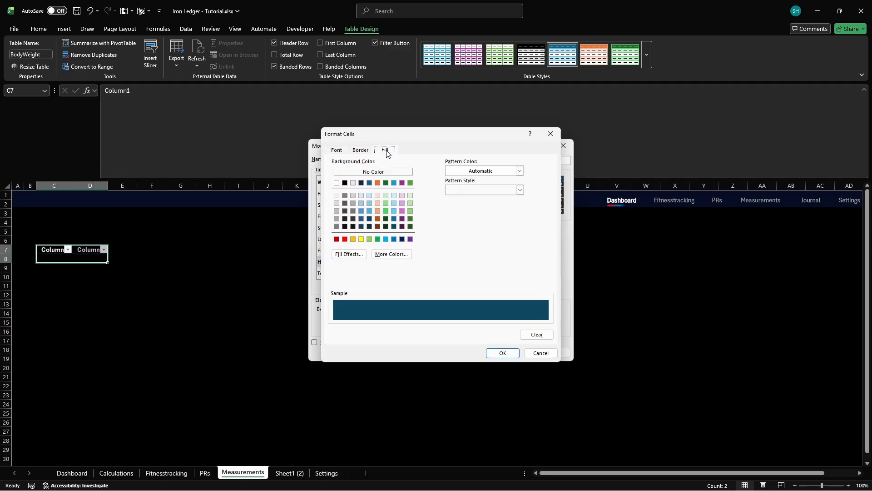
click(392, 254)
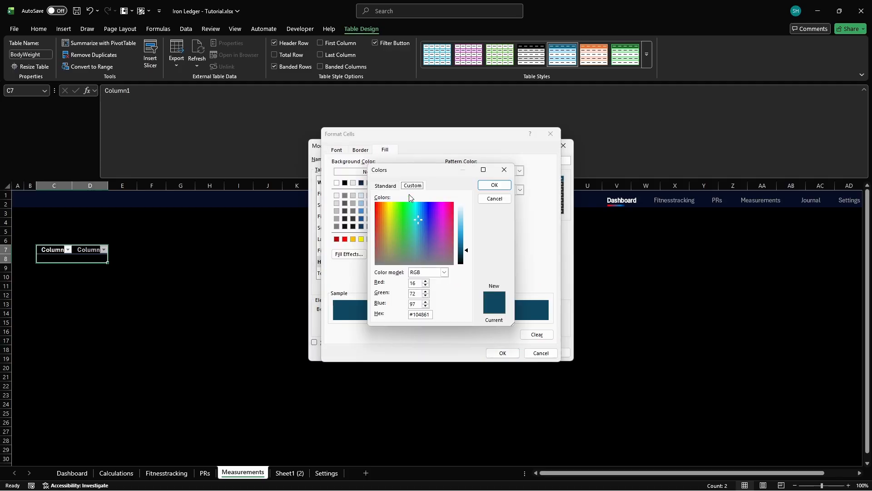
click(425, 314)
text(7030A0)
key(Return)
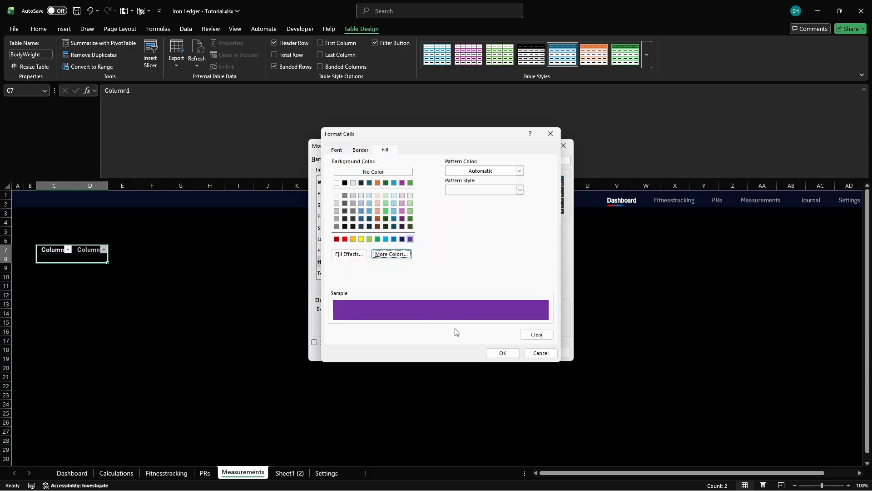
click(502, 353)
click(504, 354)
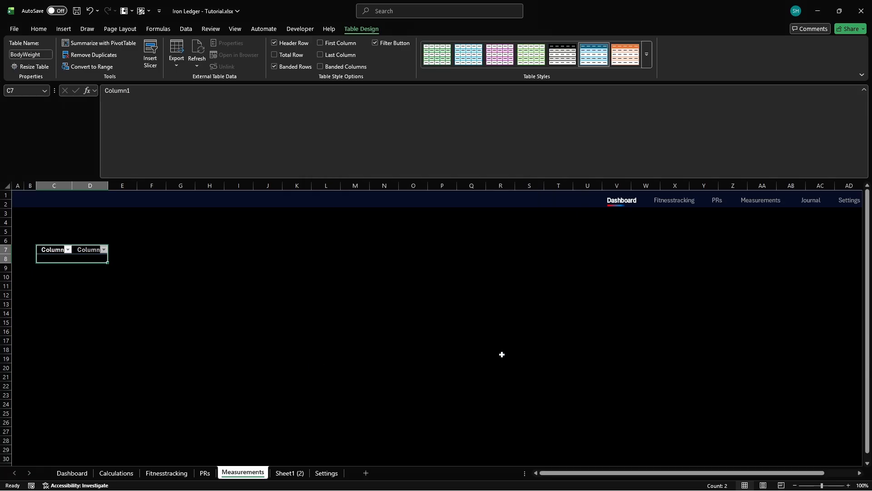
Apply the Body Weight Table Style to the BodyWeight table, clearing its existing formatting
click(646, 57)
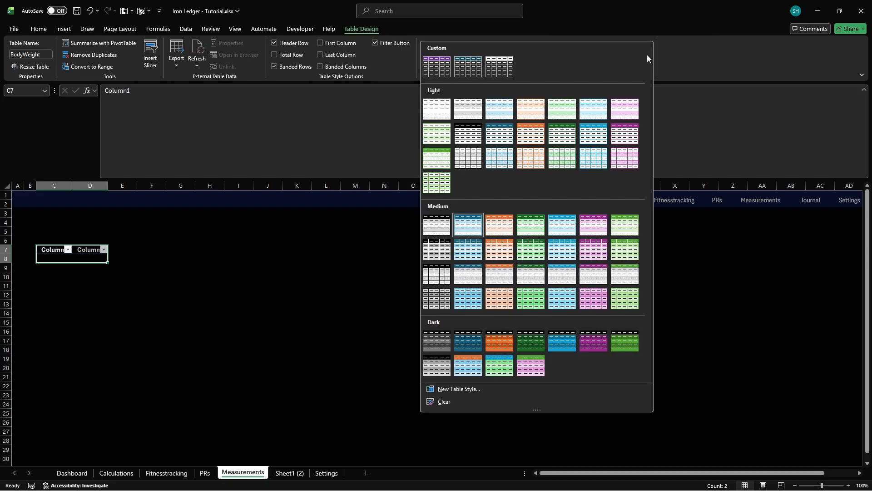
right_click(434, 67)
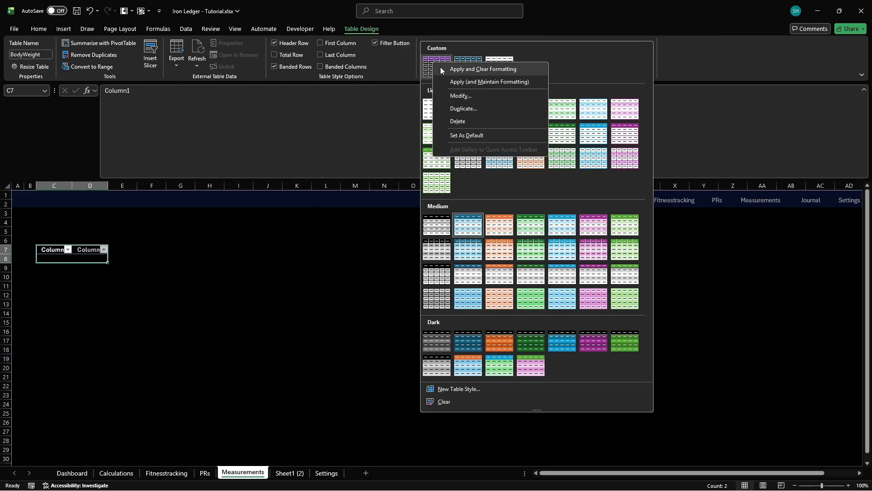
click(444, 69)
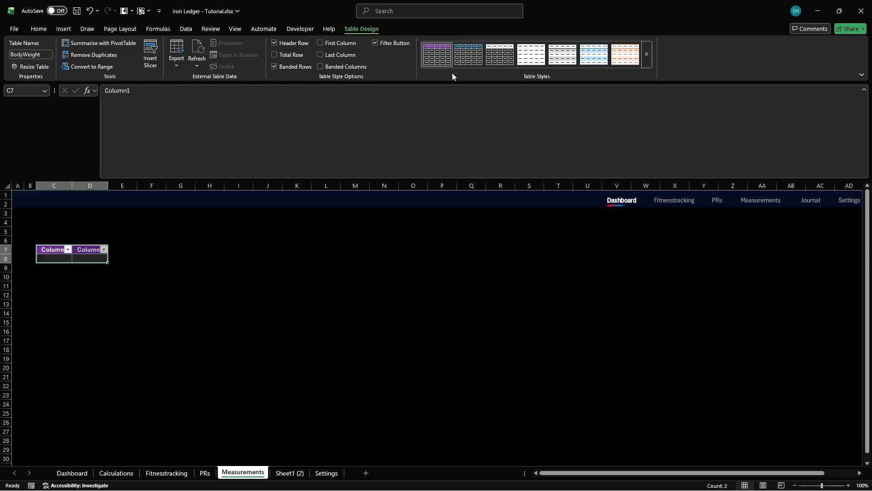
Turn off the table's filter buttons and name its two column headers Date and Body Weight
click(375, 42)
text(Date)
key(Tab)
text(Body Weight)
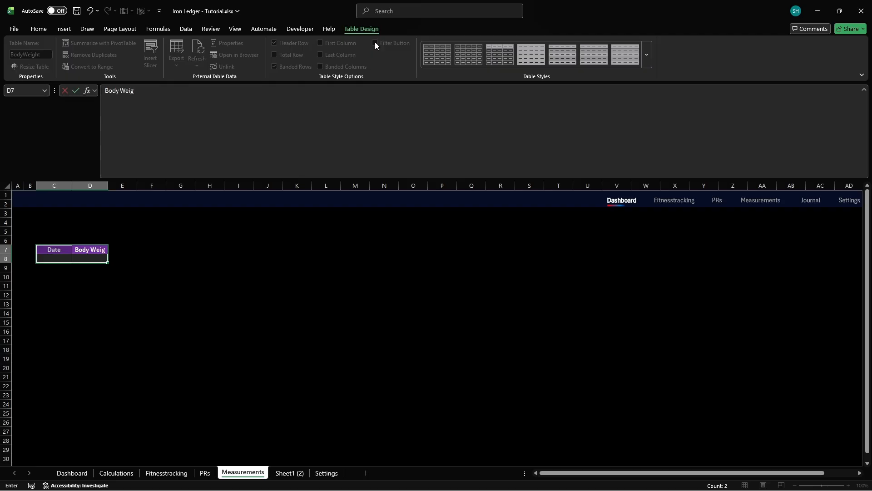
key(Return)
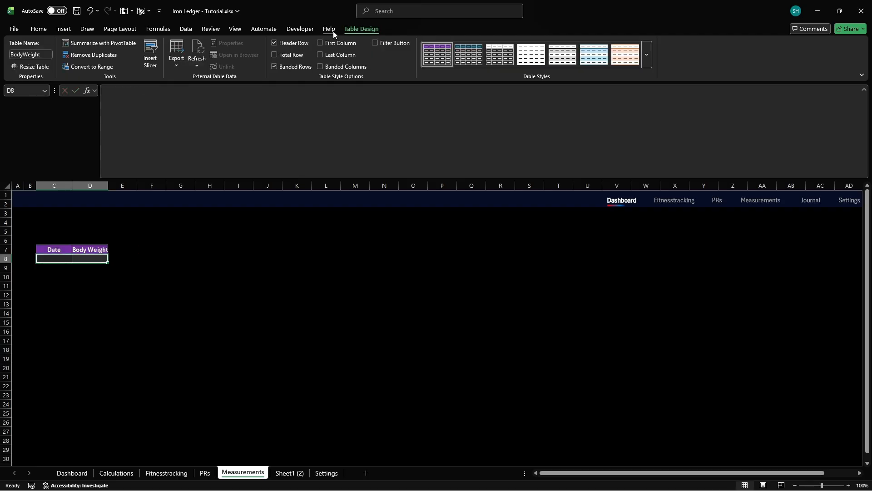
Start a new formula-based conditional formatting rule for the BodyWeight table's empty data row with the formula =True
click(39, 28)
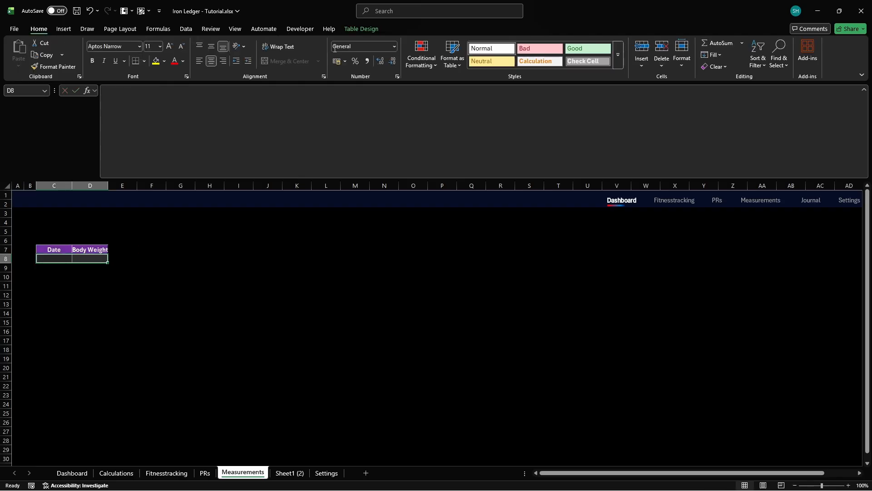
click(421, 54)
click(437, 203)
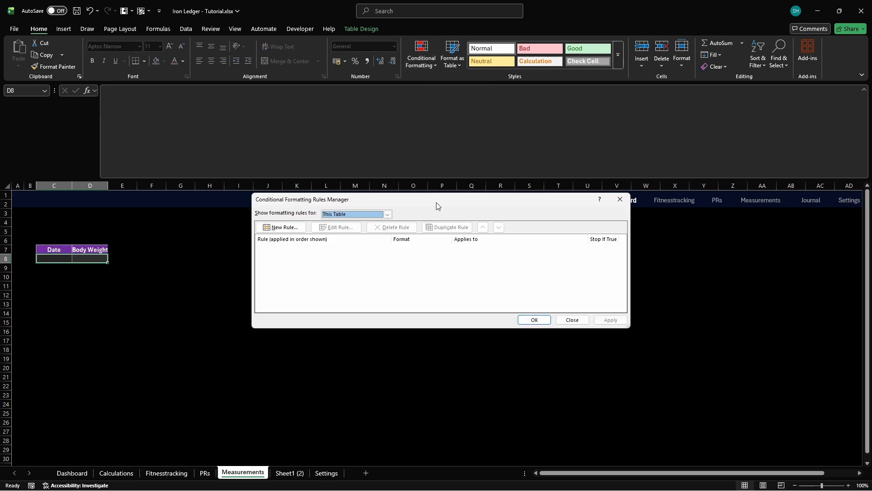
click(281, 227)
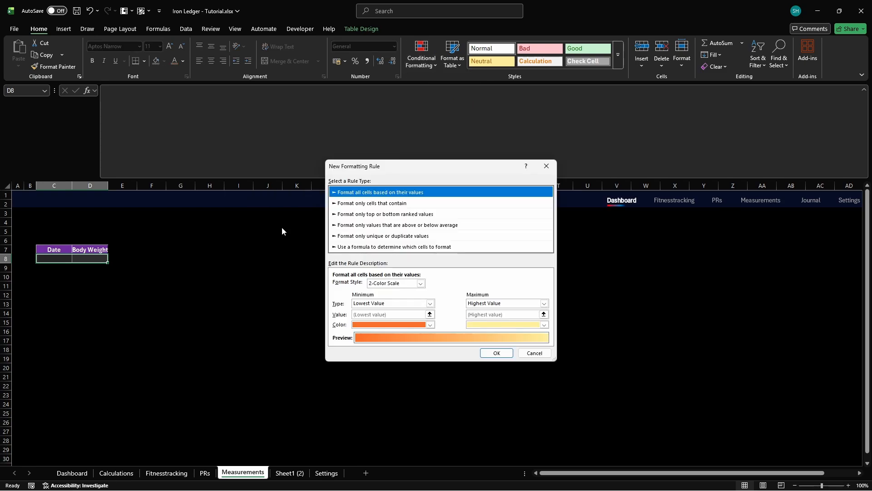
click(383, 247)
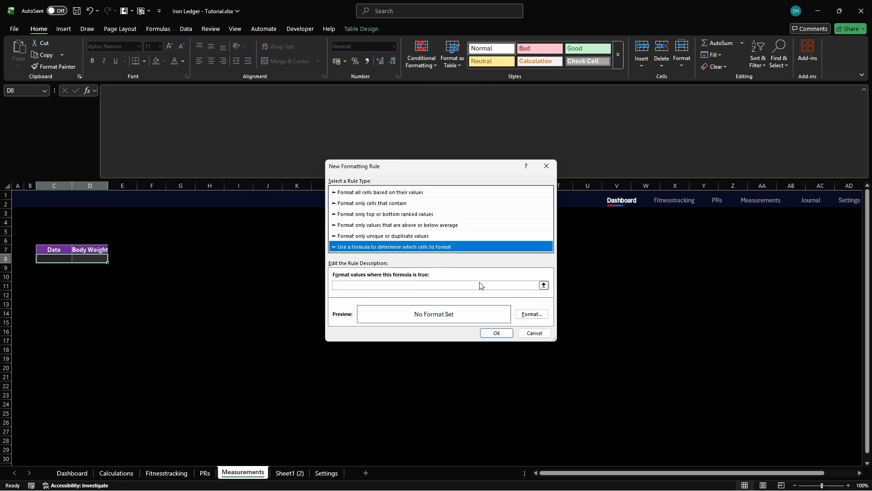
click(499, 285)
text(=TRUE)
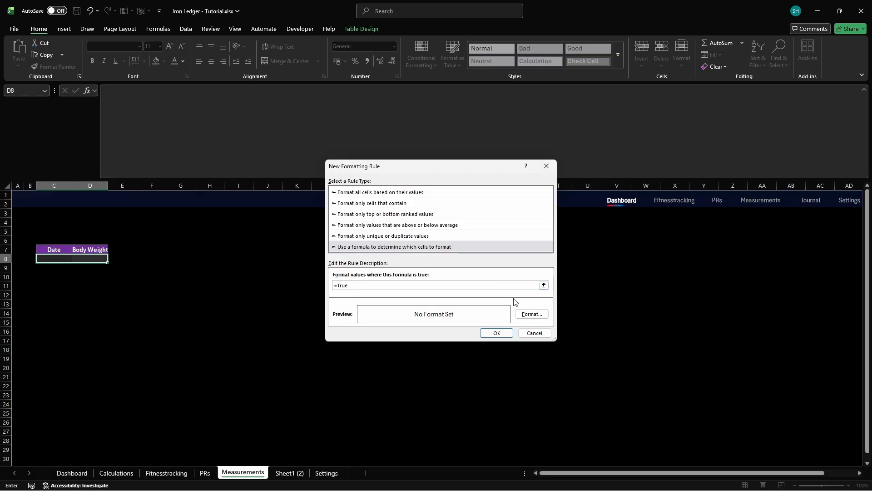
Set the rule's background fill to the custom colour hex 2E2E2E
click(533, 314)
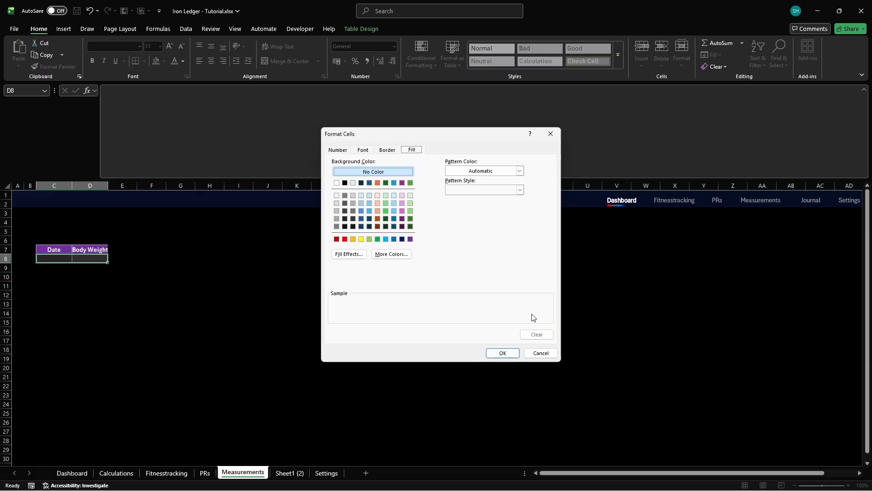
click(391, 254)
click(412, 186)
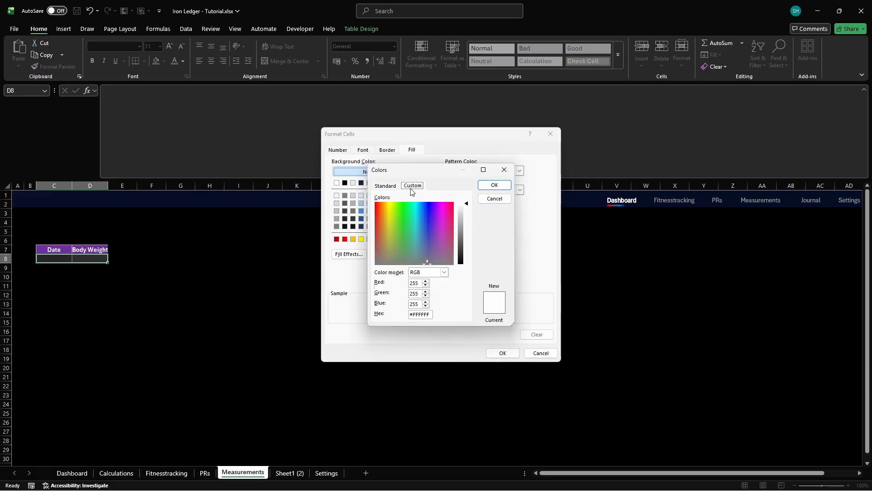
triple_click(420, 314)
key(BackSpace)
text(2E2E2E)
key(Return)
Give the rule's font a custom dark colour and accept the cell format
click(363, 150)
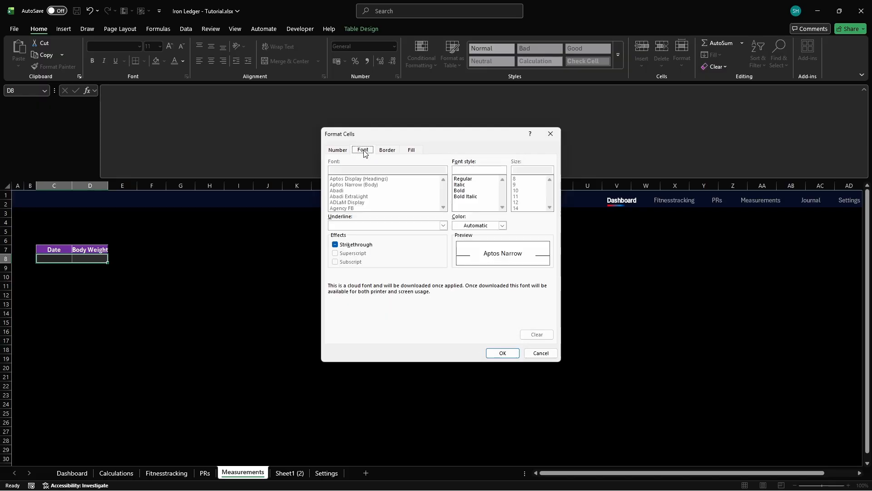
click(502, 225)
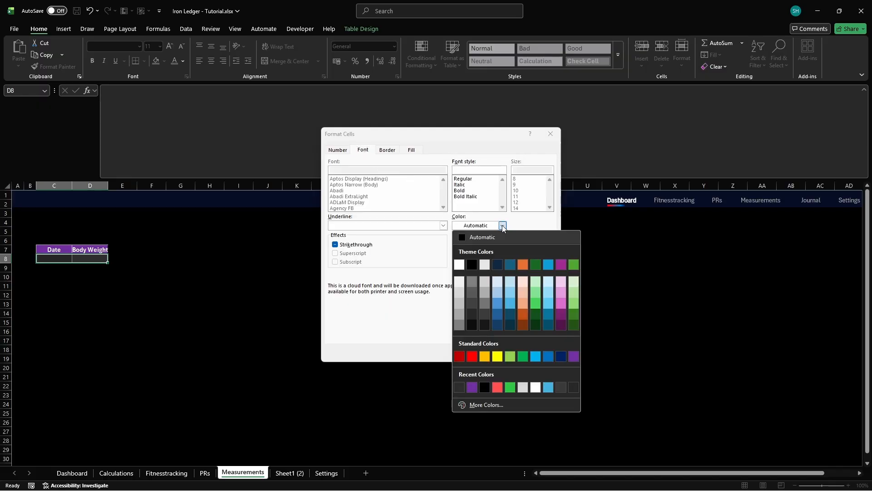
click(492, 406)
click(412, 186)
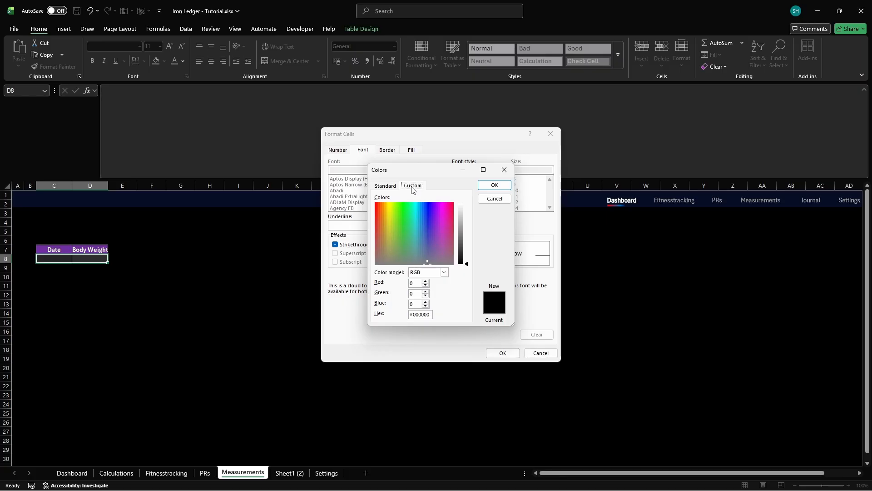
click(431, 315)
key(ctrl+a)
key(BackSpace)
text(FFFFFF)
key(Return)
click(503, 353)
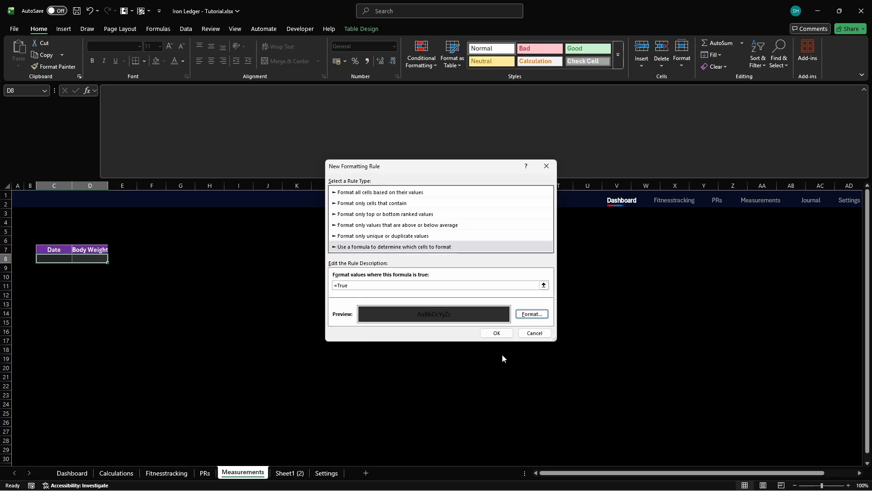
Save the new rule, enable Stop If True for it, and apply it to the table's data row
click(497, 334)
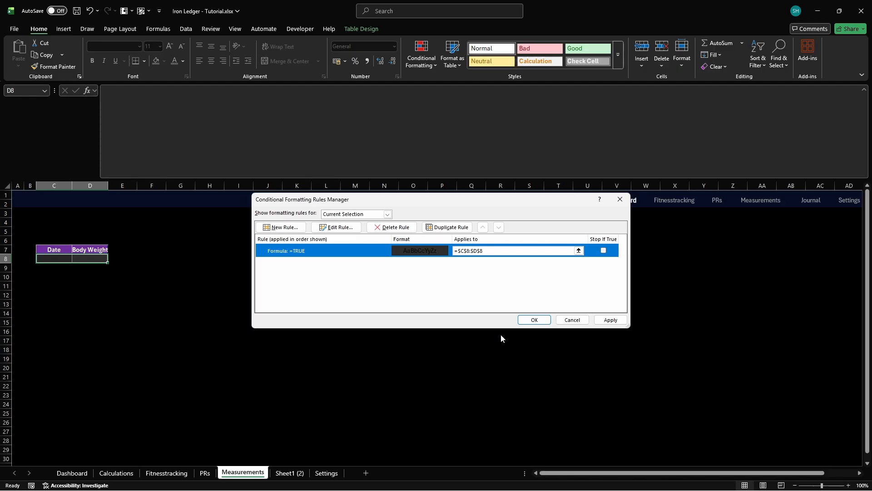
click(603, 251)
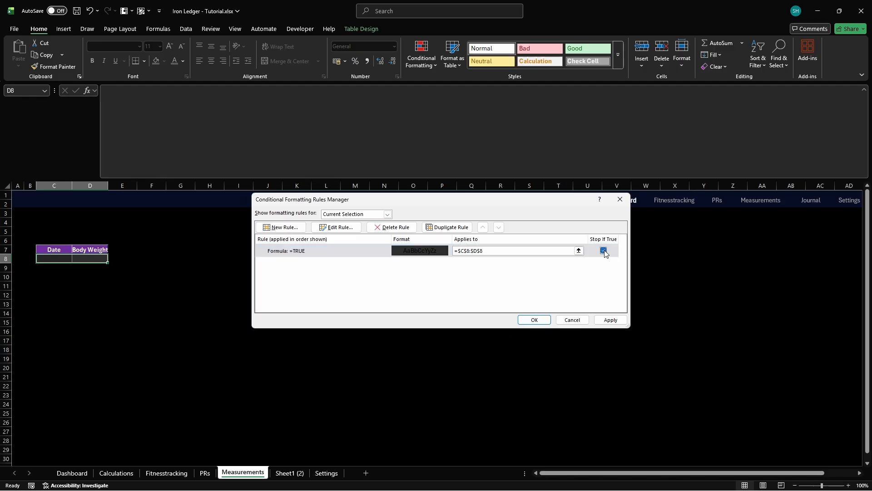
click(609, 321)
click(534, 320)
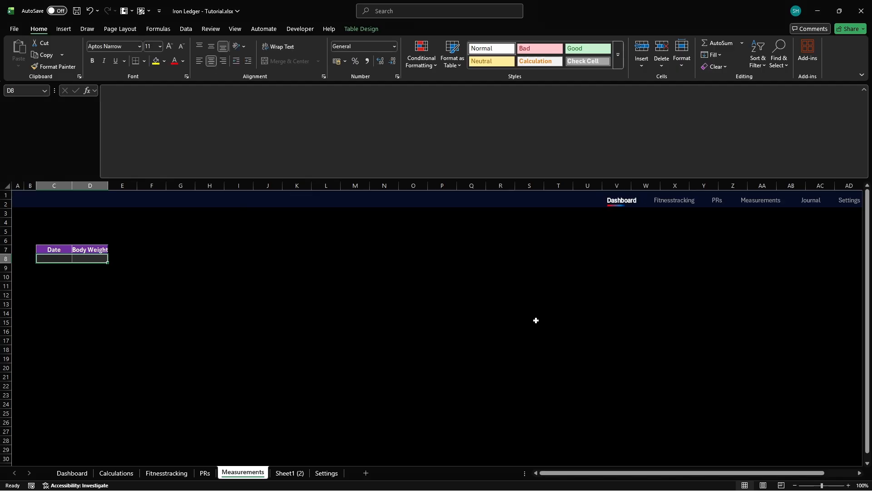
Give column C of the body weight table the custom date format dd/mm/yyyy
key(Up)
key(Up)
key(ctrl+space)
key(ctrl+1)
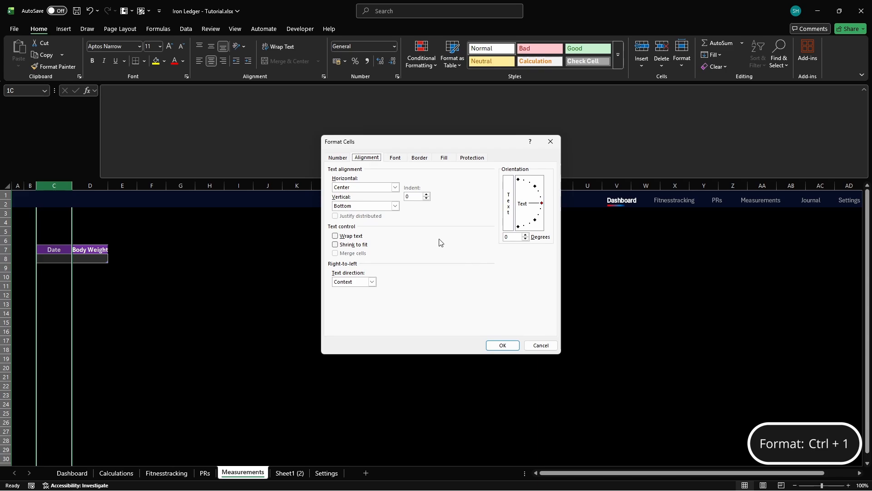
click(336, 157)
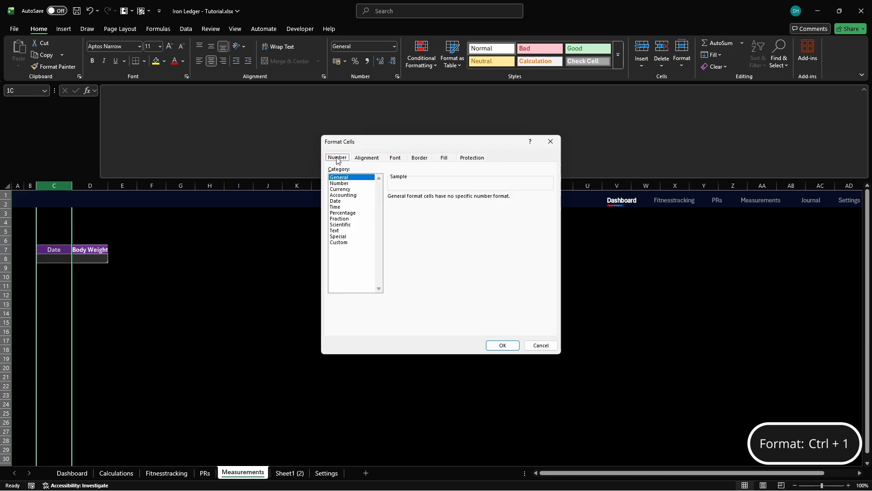
click(340, 242)
double_click(537, 205)
text(dd/mm/yyyy)
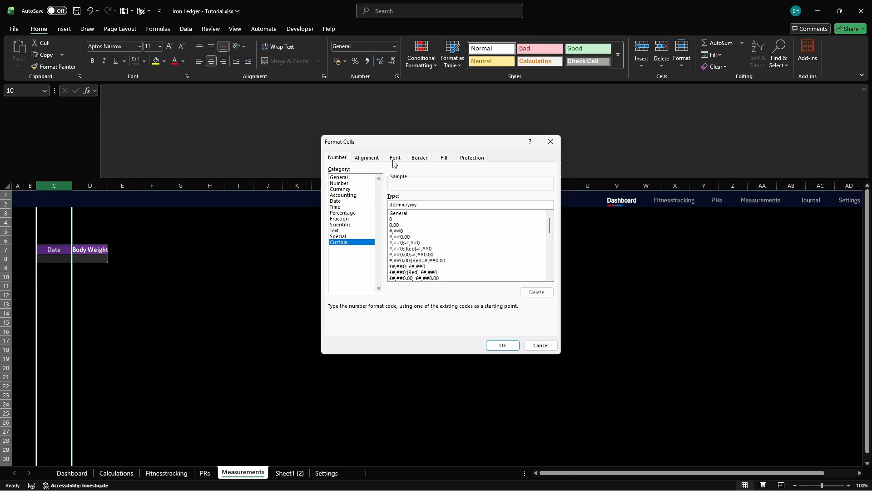
Align column C horizontally to Left (Indent) with an indent of 1 and apply the cell formatting
click(367, 158)
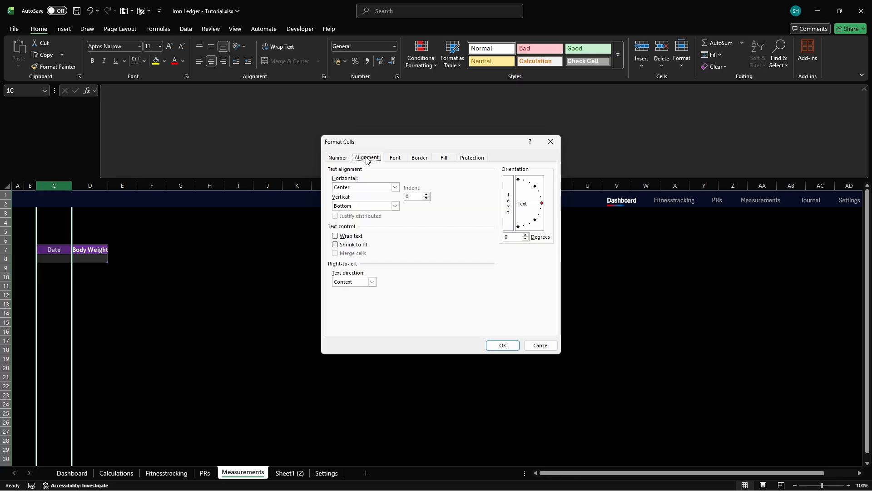
click(395, 188)
click(384, 201)
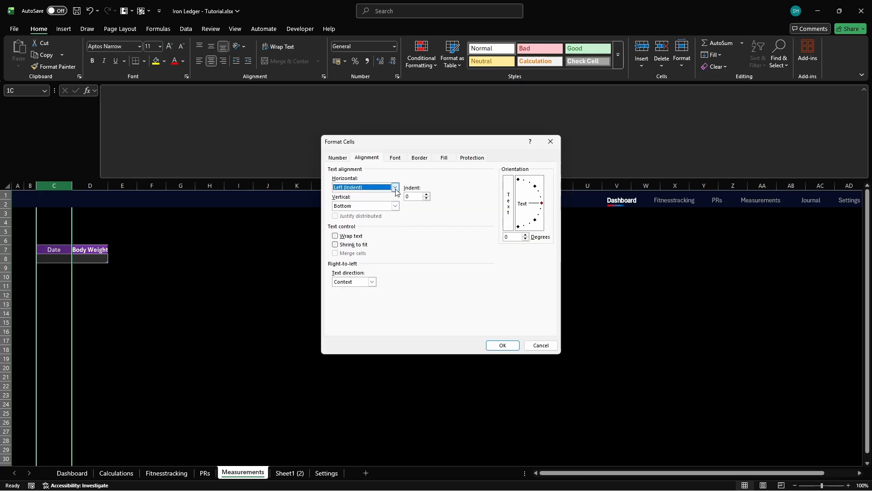
click(421, 196)
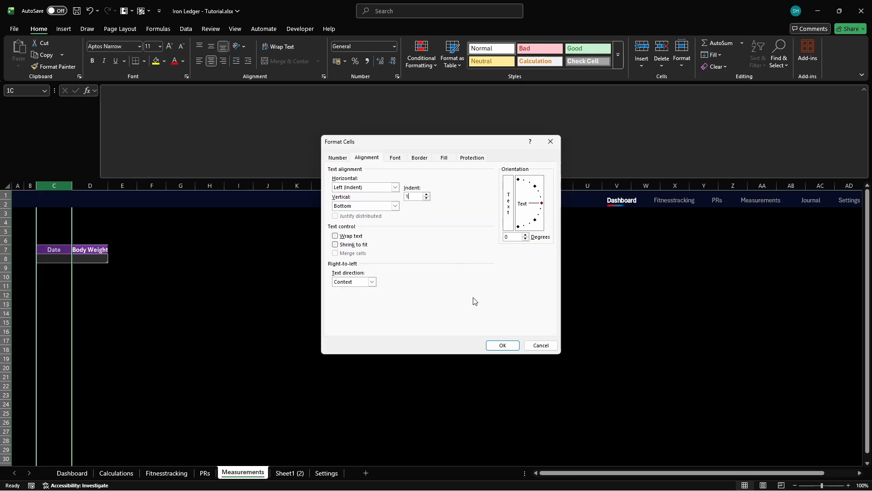
click(503, 345)
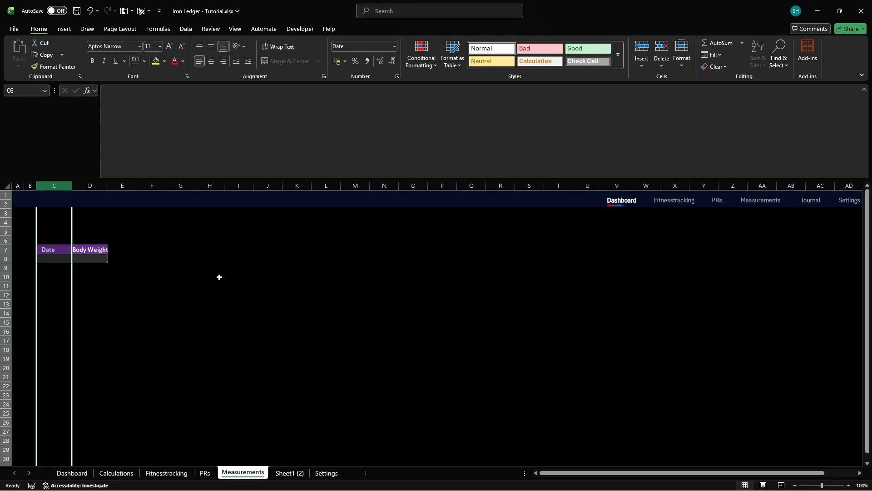
Create a table from the blank range F7:U7, marking it as having headers
click(152, 249)
key(shift+Right)
key(shift+Right)
key(shift+Right)
key(shift+Right)
key(shift+Right)
key(shift+Right)
key(shift+Right)
key(shift+Right)
key(shift+Right)
key(shift+Right)
key(shift+Right)
key(shift+Right)
key(shift+Right)
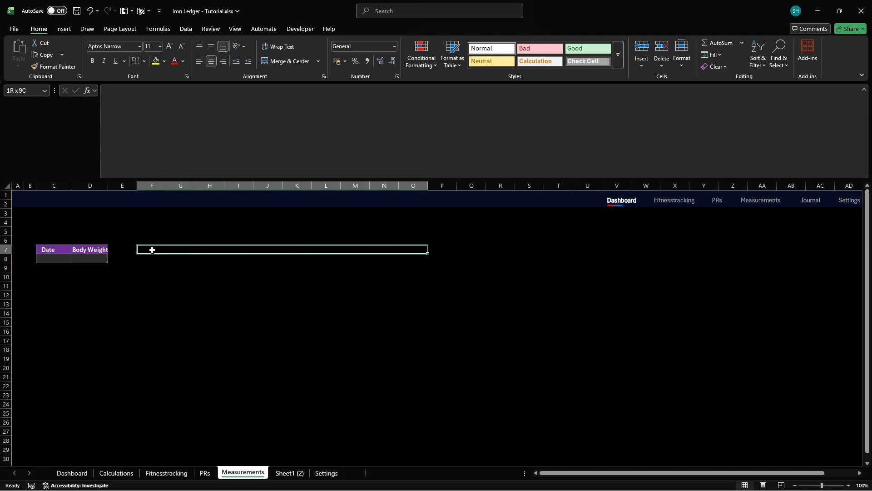
key(shift+Right)
key(shift+Right)
key(ctrl+t)
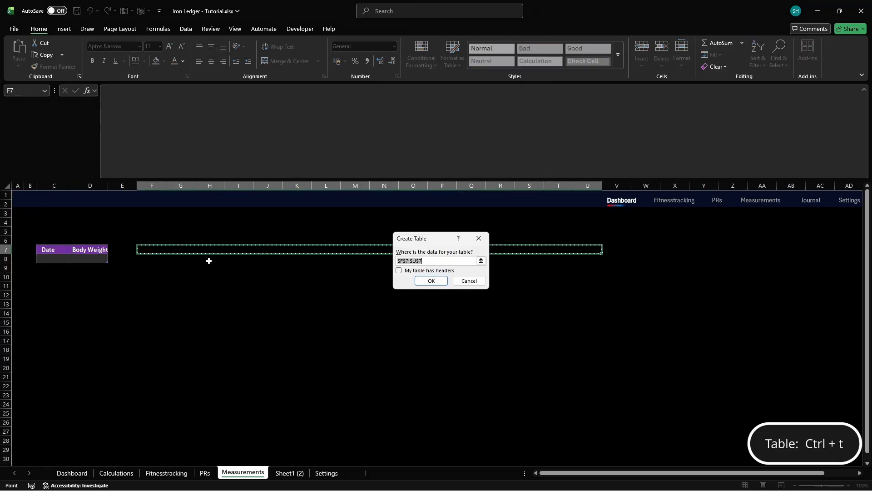
click(399, 271)
key(Return)
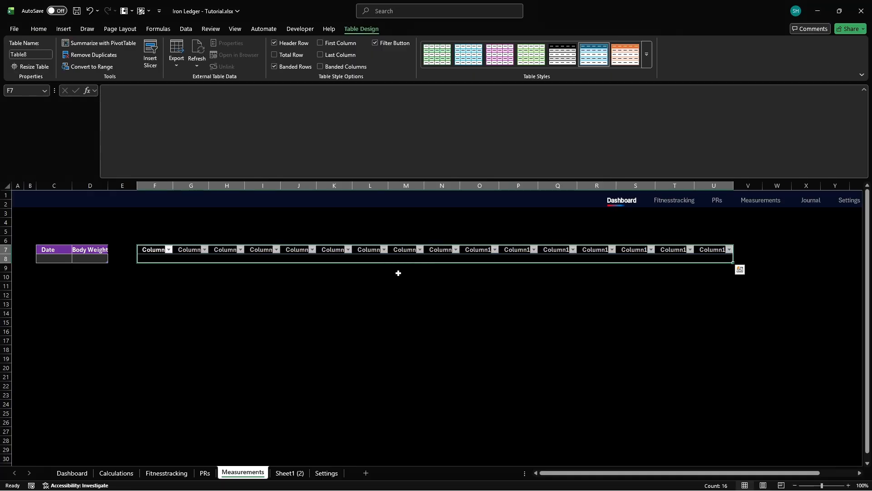
Name the new table Measurement
click(30, 54)
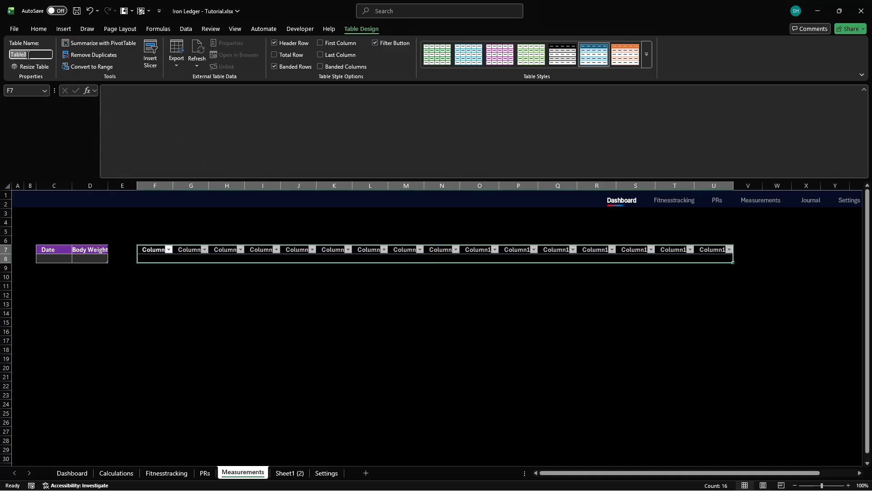
text(Measurement)
key(Return)
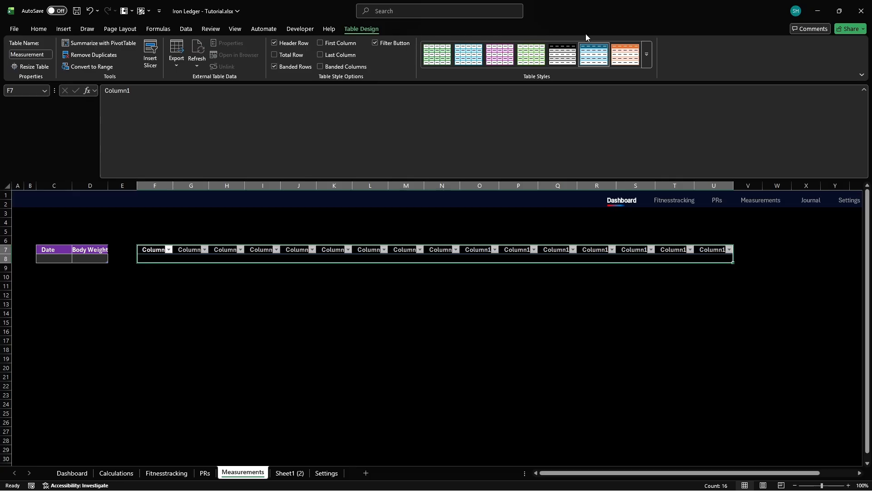
Duplicate the custom purple Body Weight table style and name the copy Measurement Table Style
click(647, 54)
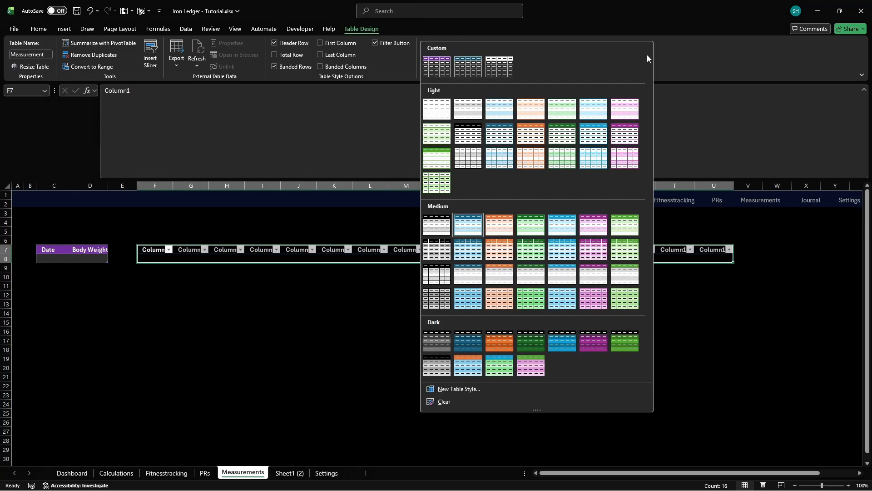
right_click(436, 69)
click(455, 116)
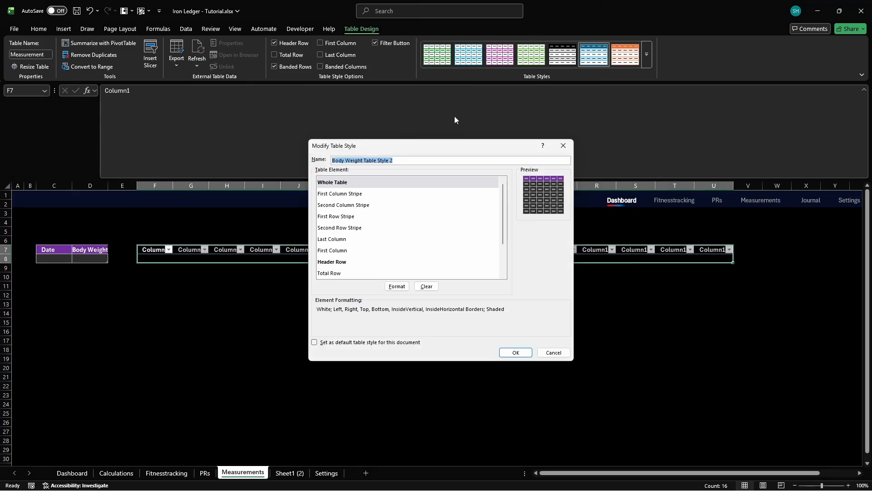
text(Measurement Tabl)
Set the Header Row fill of the Measurement Table Style to the custom colour #147A00 and save the style
click(348, 262)
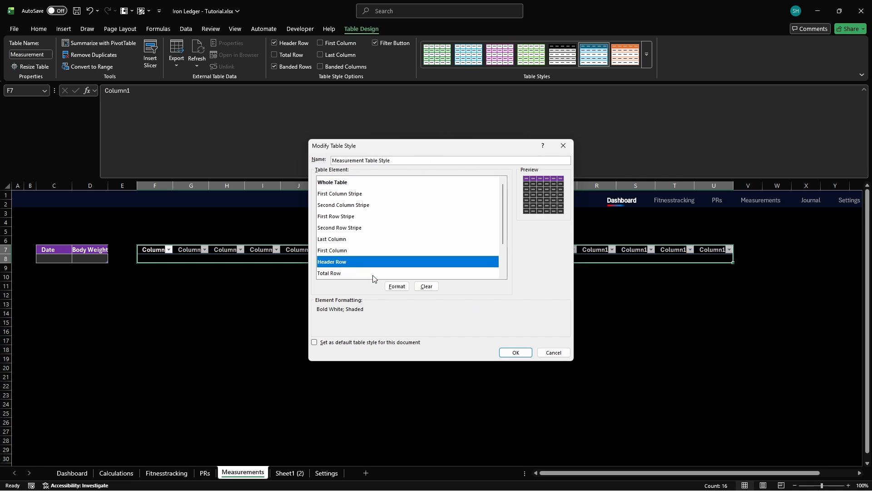
click(396, 286)
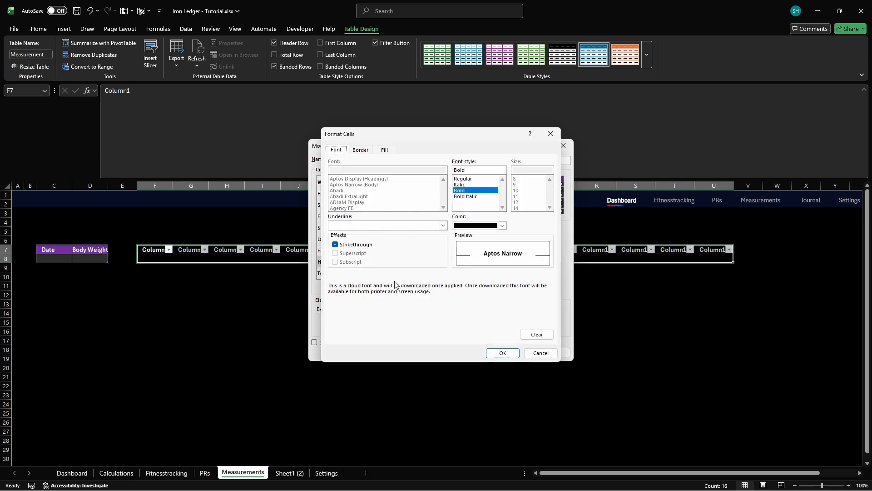
click(386, 151)
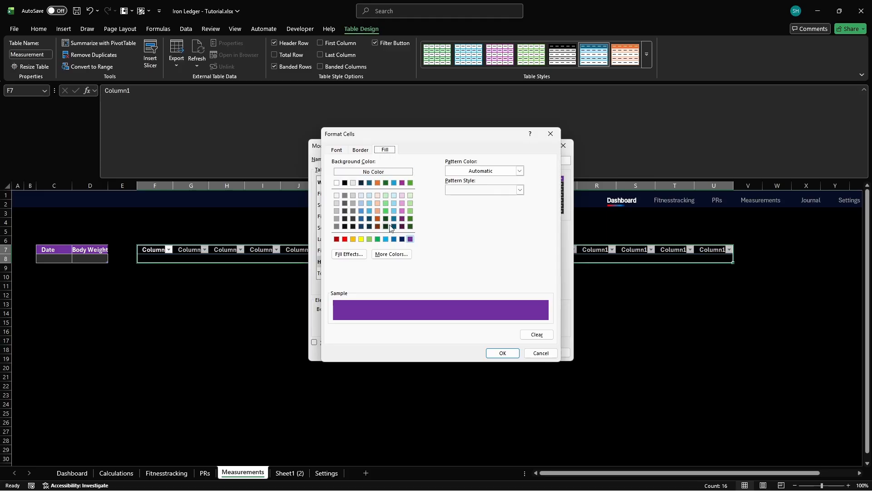
click(391, 254)
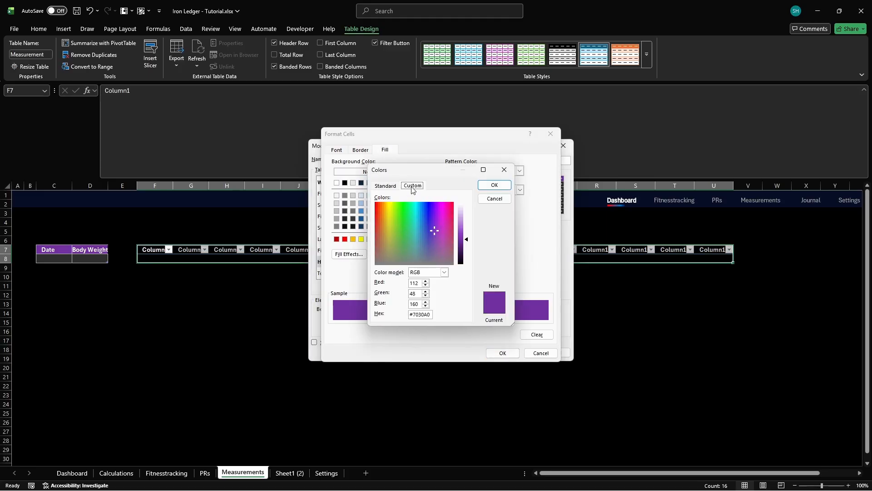
double_click(430, 314)
text(147A00)
key(Return)
click(502, 354)
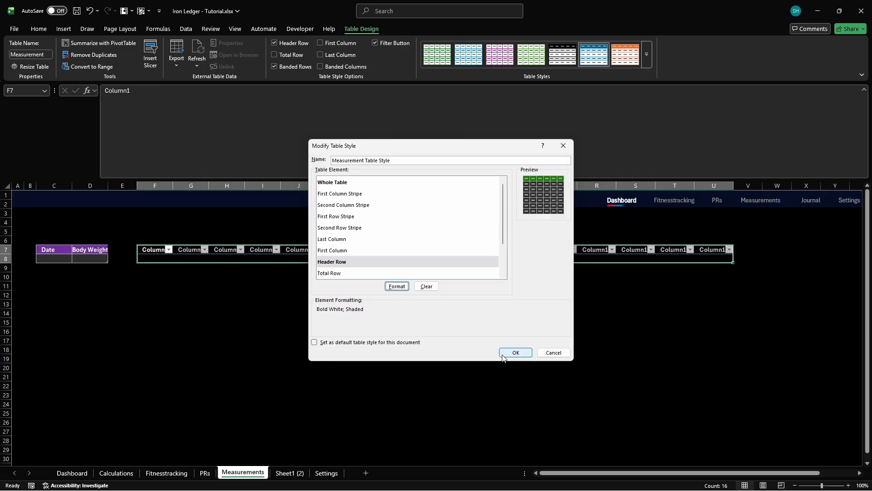
click(503, 356)
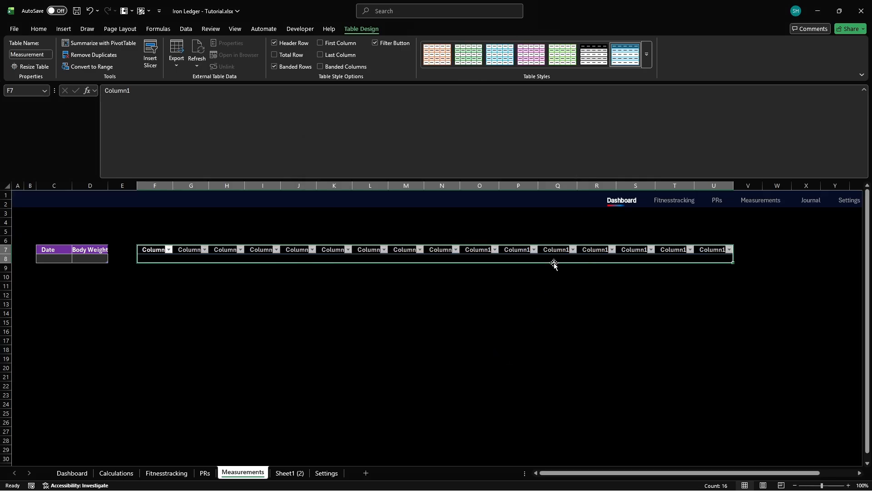
Apply the green Measurement Table Style to the Measurement table and hide its filter buttons
click(646, 54)
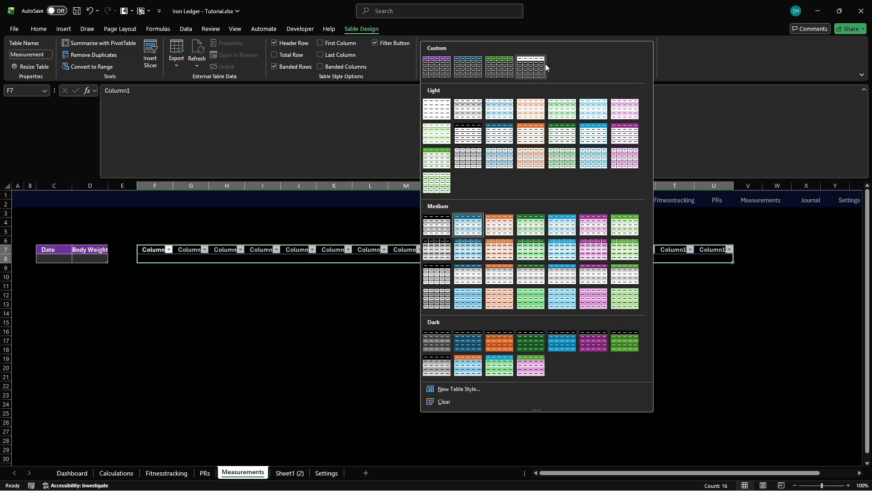
right_click(499, 64)
click(515, 70)
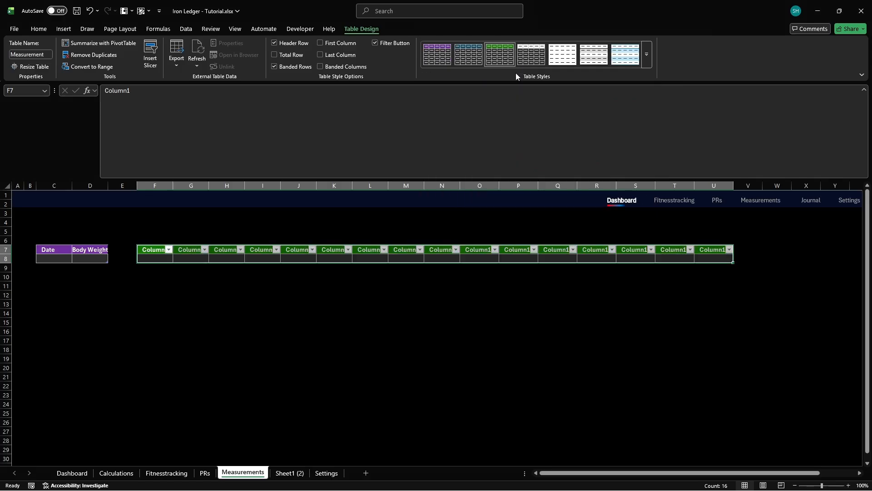
Give column F of the sheet the custom date format dd/mm/yyyy
key(ctrl+space)
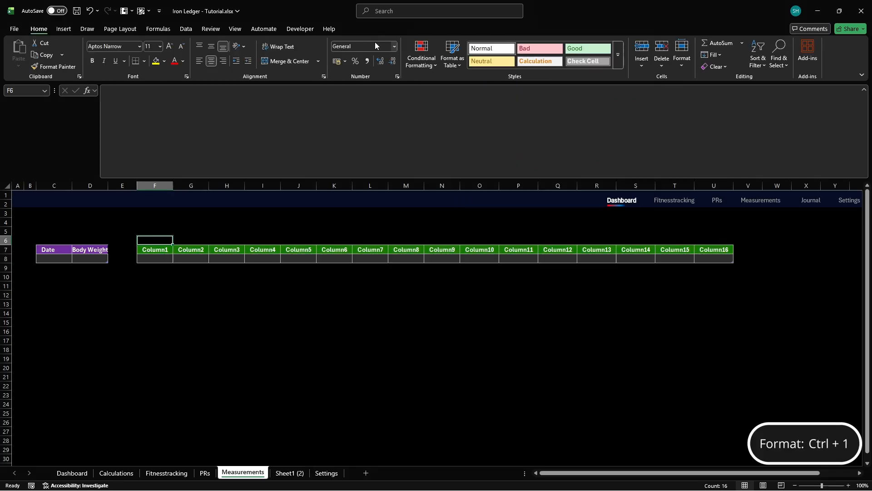
key(ctrl+1)
click(337, 158)
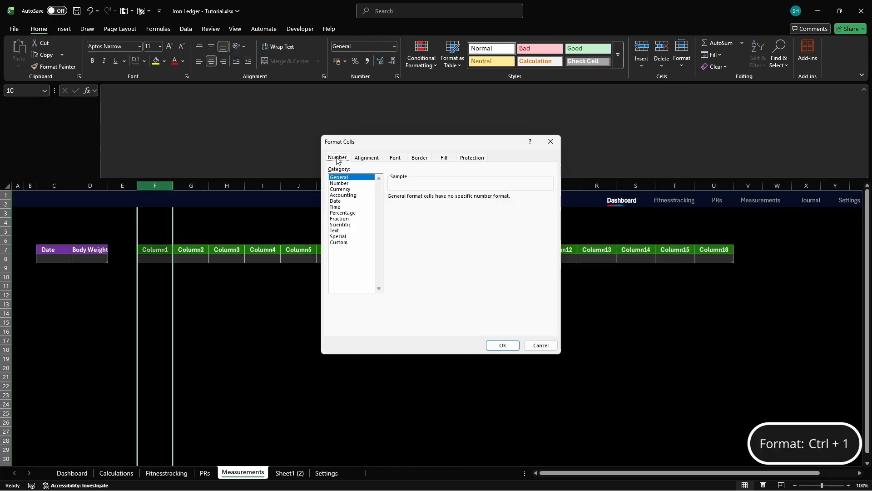
click(339, 242)
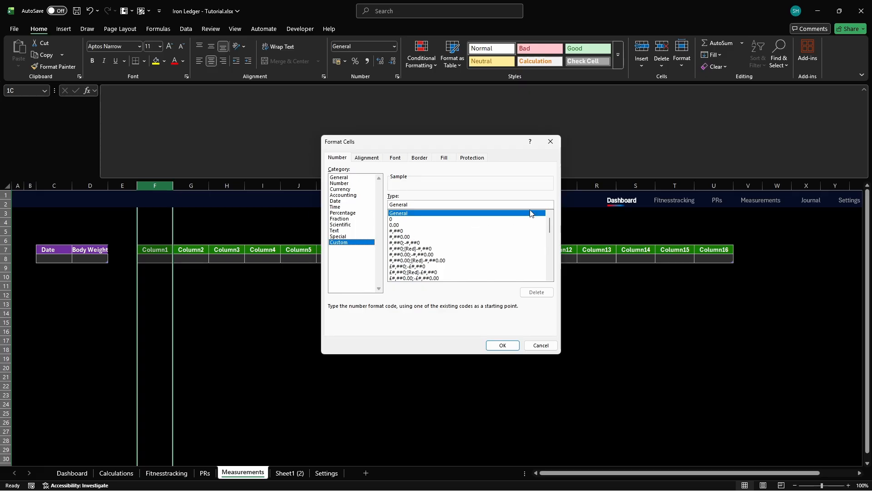
key(ctrl+a)
text(dd/mm/yyy)
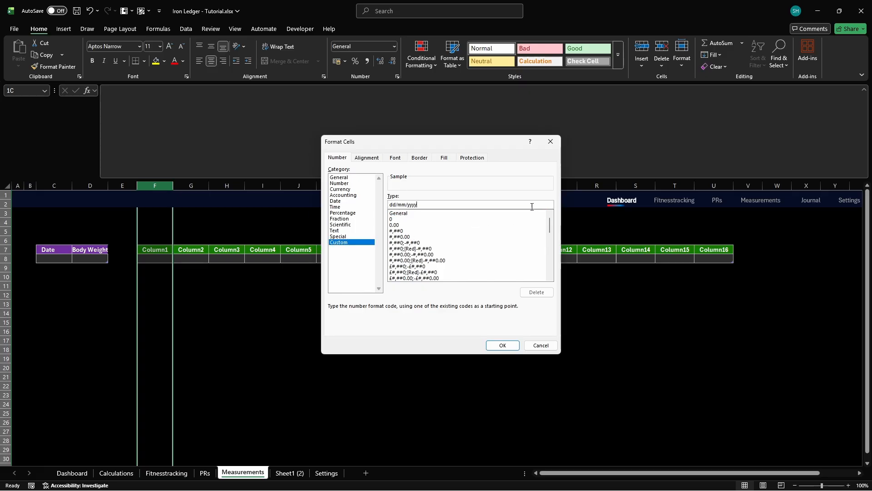
Align column F horizontally to Left (Indent) with an indent of 1 and apply the cell formatting
click(367, 158)
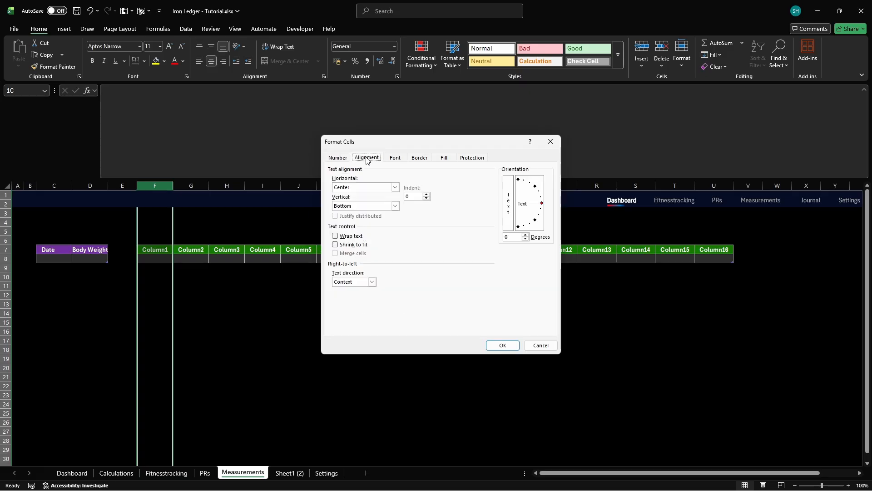
click(396, 187)
click(393, 200)
click(421, 195)
text(1)
click(502, 345)
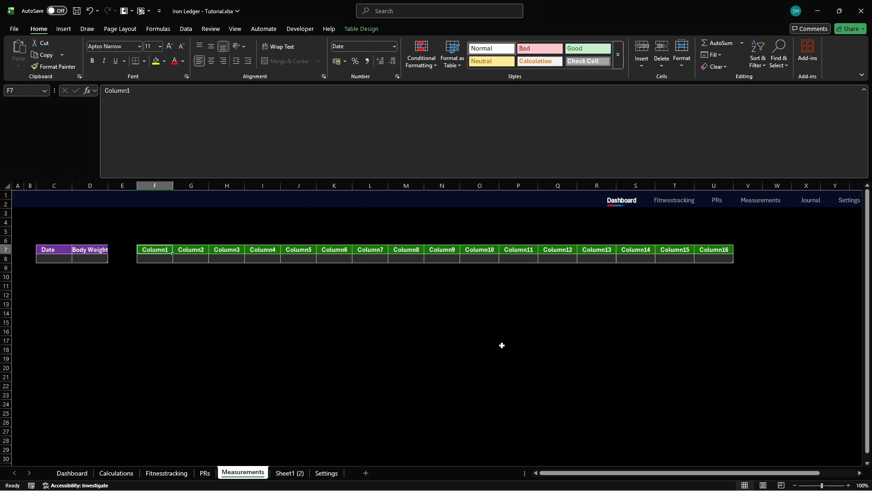
Enter the headers Date, Chest and Neck in F7:H7 of the Measurement table
text(Date)
key(Tab)
text(Chest)
key(Tab)
text(Neck)
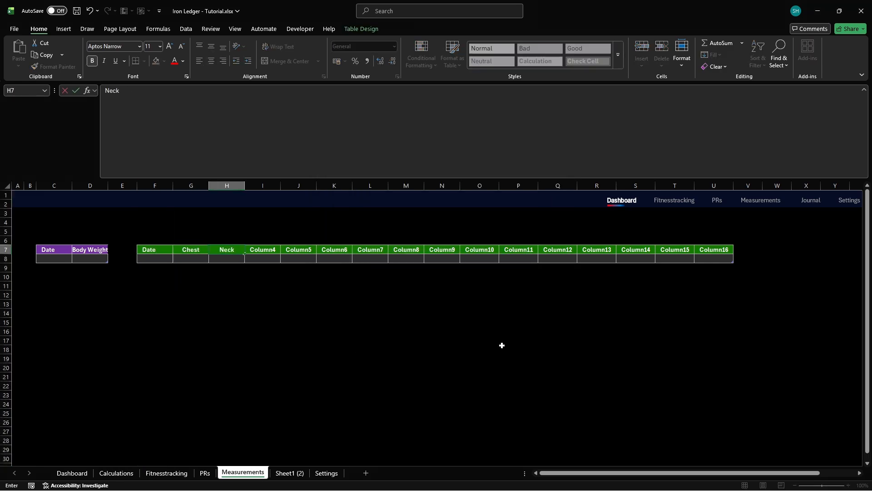
key(Tab)
Enter the headers Arms-R, Arms-L, Forearms-R and Forearms-L in I7:L7
text(Arms-R)
key(Tab)
text(Arms-L)
key(Tab)
text(Forearms-R)
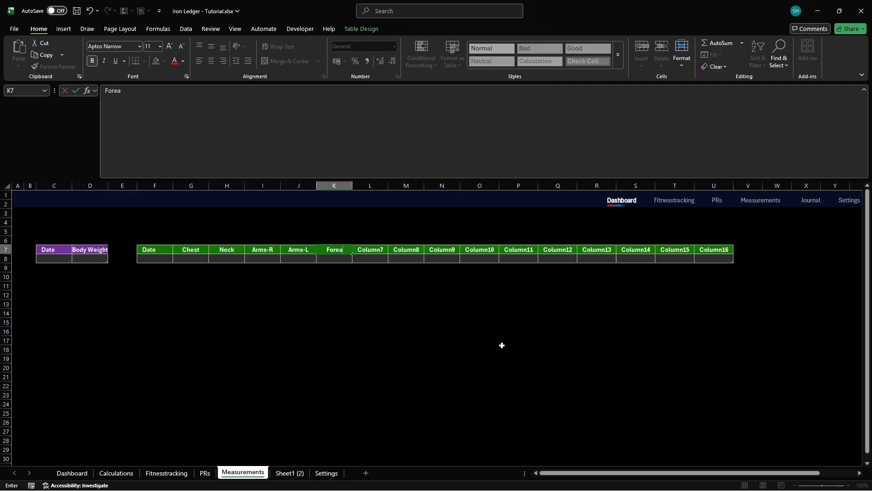
key(Tab)
text(Forearms-L)
key(Tab)
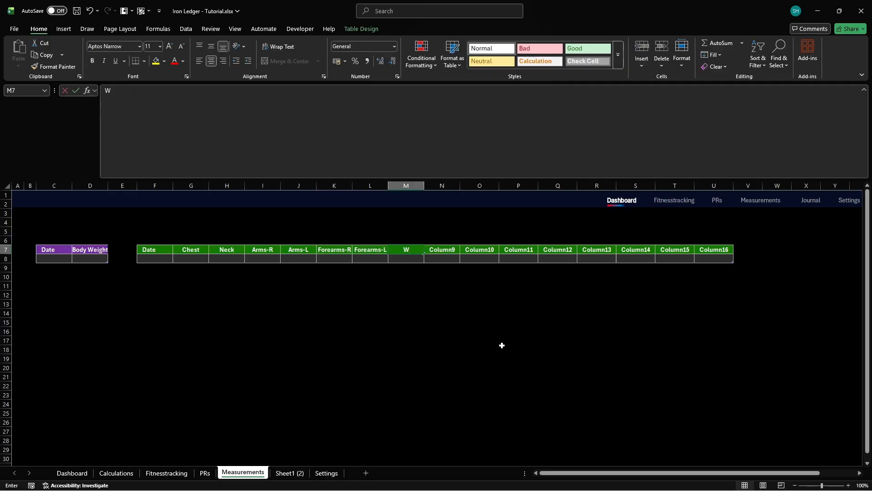
Enter the headers Wrists-R, Wrists-L, Thighs-R and Thighs-L in M7:P7
text(Wrists-R)
key(Tab)
text(Wrists-L)
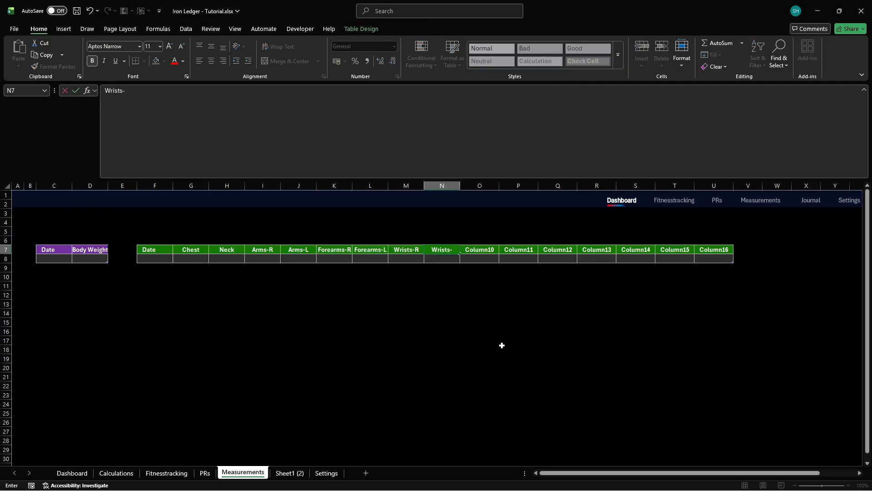
key(Tab)
text(Thighs-R)
key(Tab)
text(Thighs-L)
key(Tab)
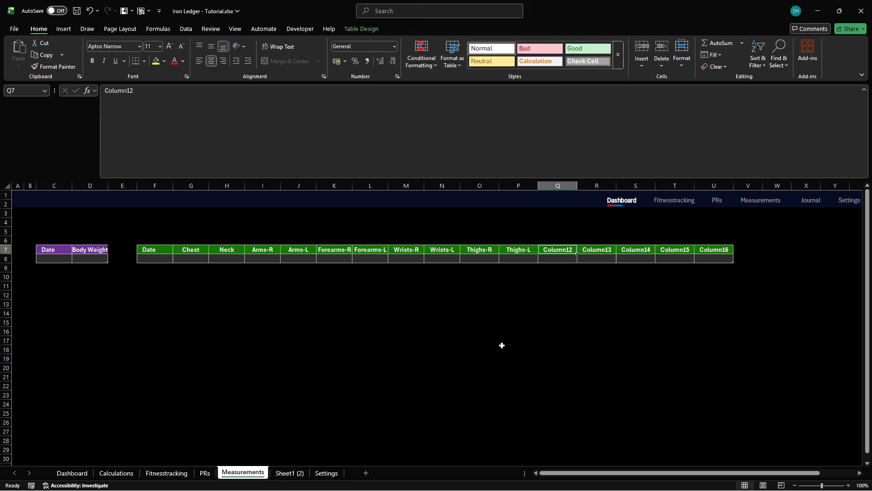
Enter the headers Calves-R, Calves-L, Waist, Hips and Height in Q7:U7
text(Calves-R)
key(Tab)
text(Calves-L)
key(Tab)
text(Waist)
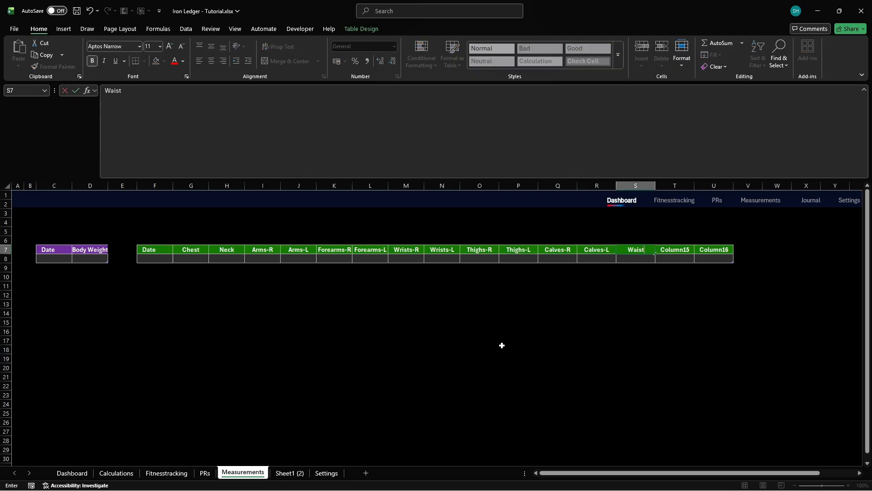
key(Tab)
text(Hips)
key(Tab)
text(Height)
key(Return)
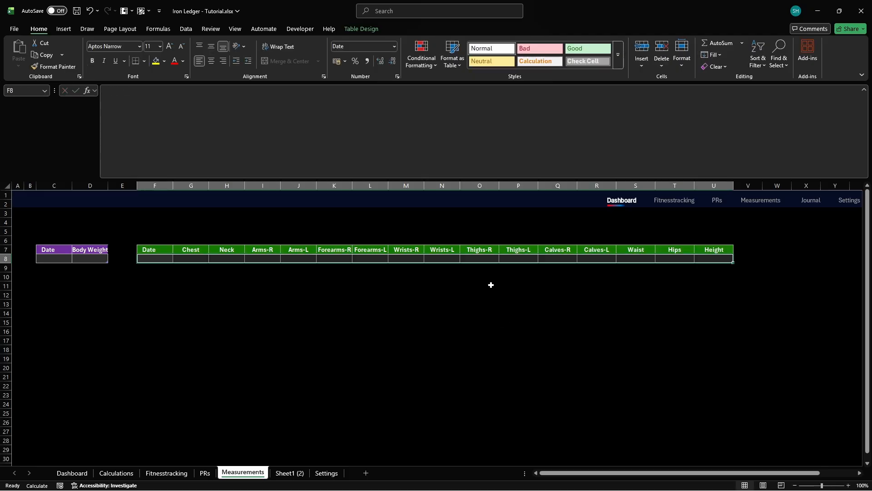
Start a formula-based conditional formatting rule for F8:U8 with the formula =True
click(422, 49)
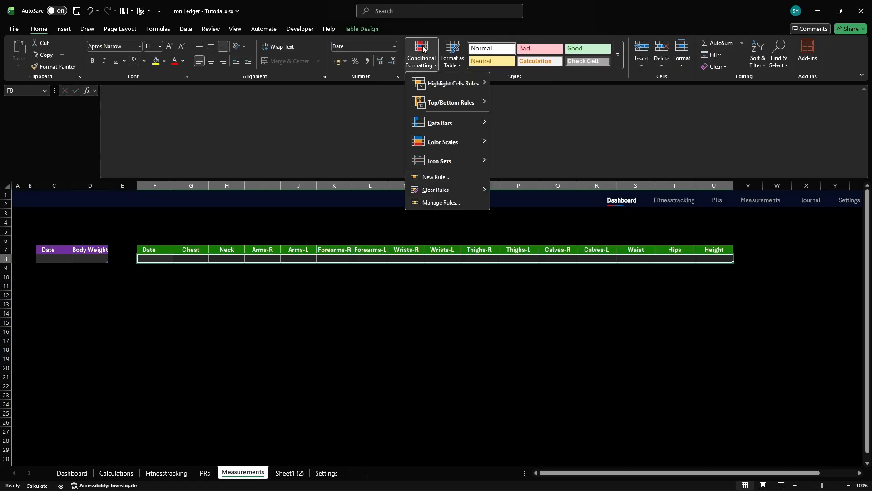
click(438, 202)
click(281, 227)
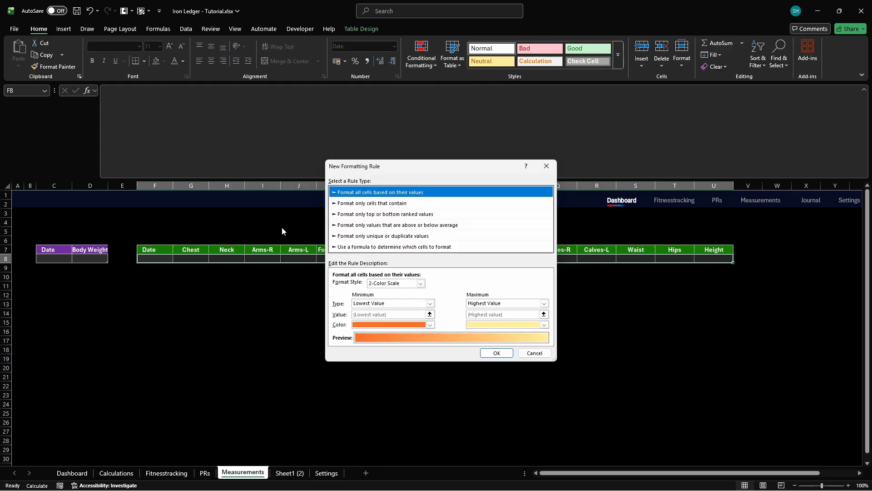
click(374, 247)
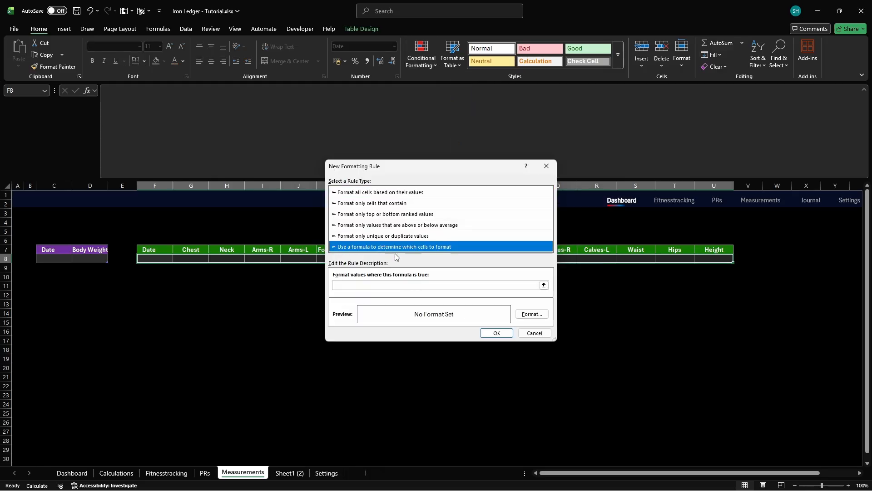
click(498, 286)
text(=true)
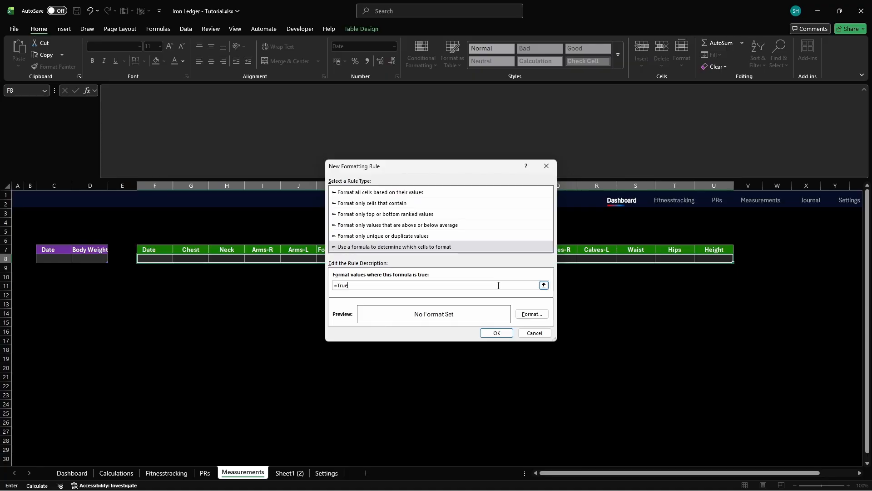
Set the rule's fill to the custom colour #2C2C2C
click(532, 314)
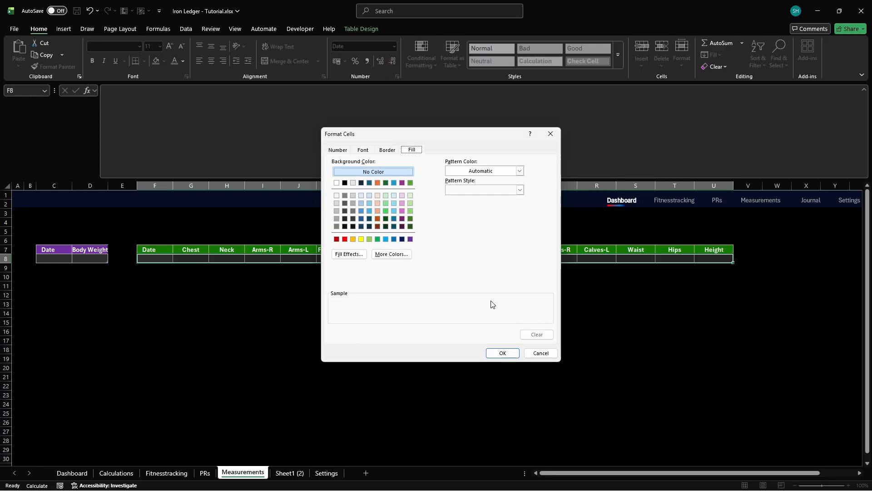
click(392, 253)
click(413, 186)
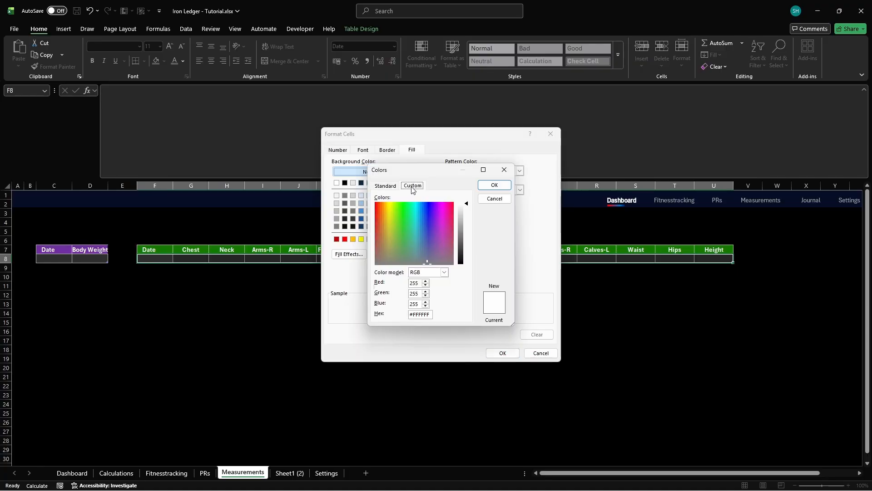
click(429, 314)
key(ctrl+a)
text(2c2c2c)
key(Return)
Set the rule's font colour to custom white #FFFFFF and accept the cell format
click(363, 150)
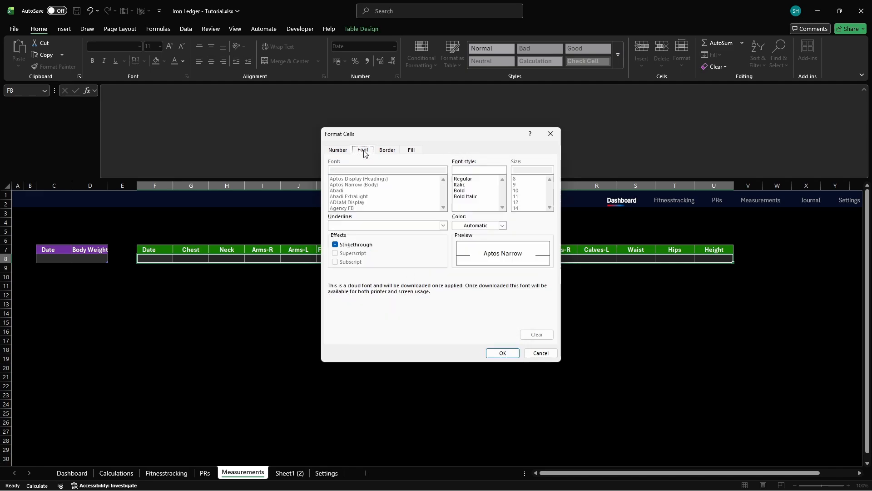
click(502, 226)
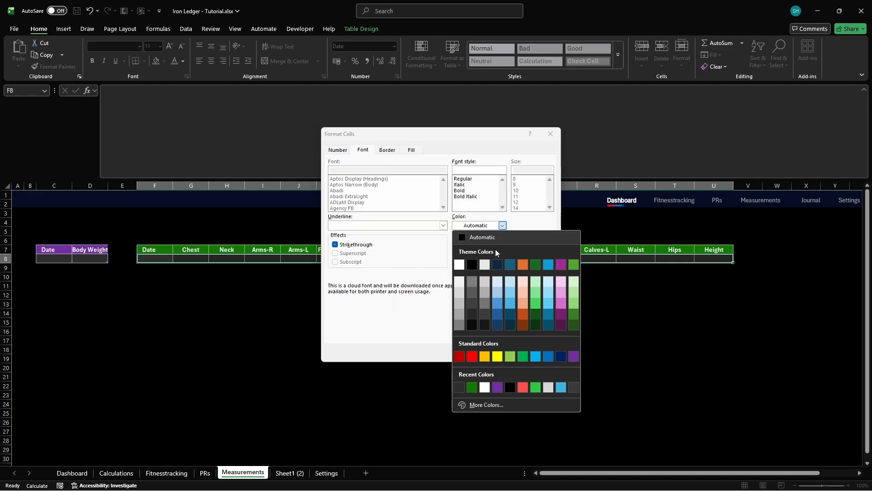
click(488, 403)
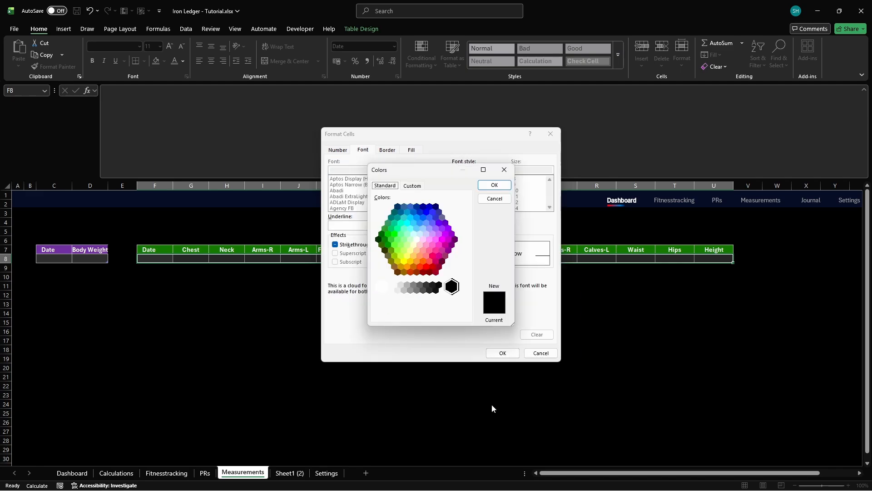
click(413, 186)
click(430, 315)
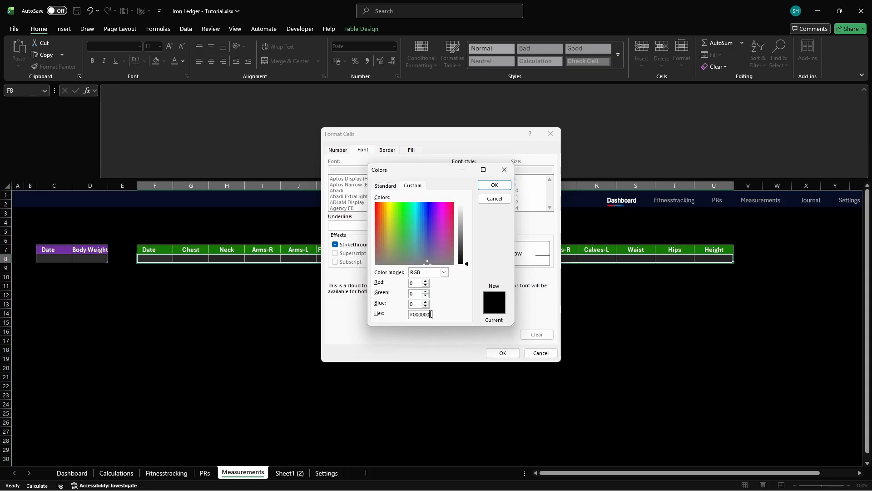
key(ctrl+a)
text(FFFFFF)
key(Return)
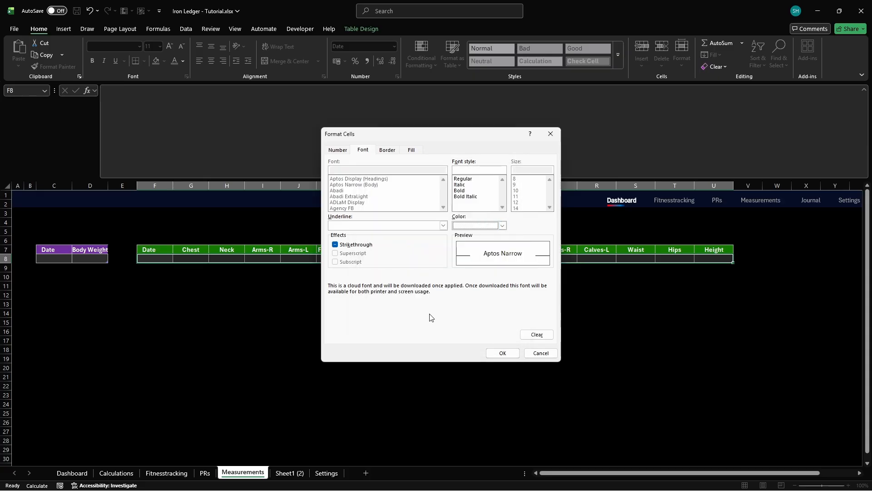
click(502, 353)
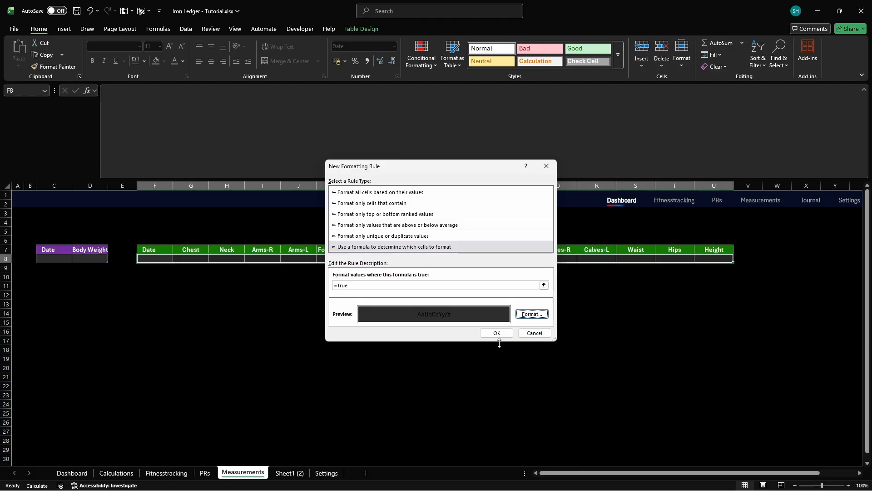
Save the =TRUE rule with Stop If True enabled and apply it to F8:U8
click(498, 332)
click(603, 251)
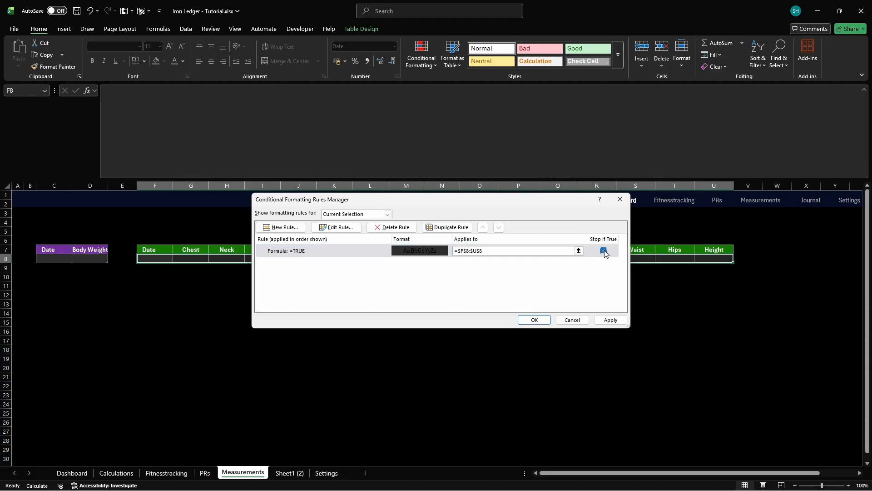
click(611, 320)
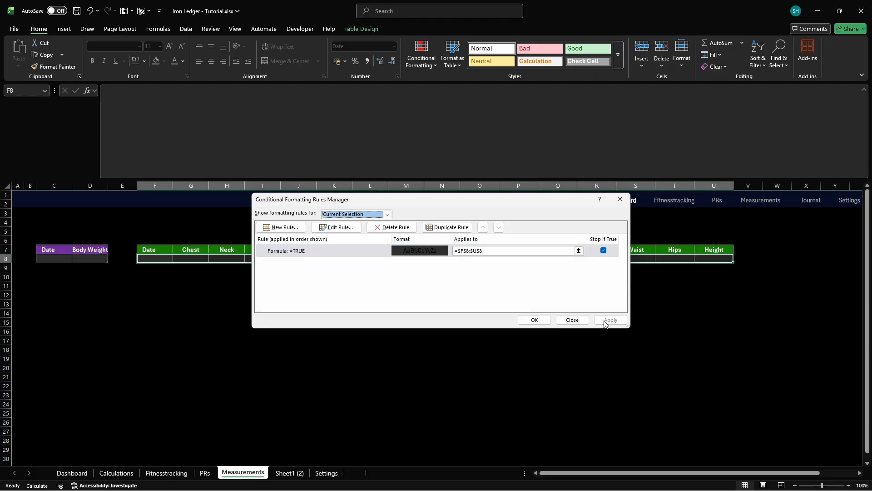
click(534, 319)
Enter two body weight records from C8: 12/10/2025 with 70, and 25/10/2025 with 80
key(ctrl+g)
text(C8)
key(Return)
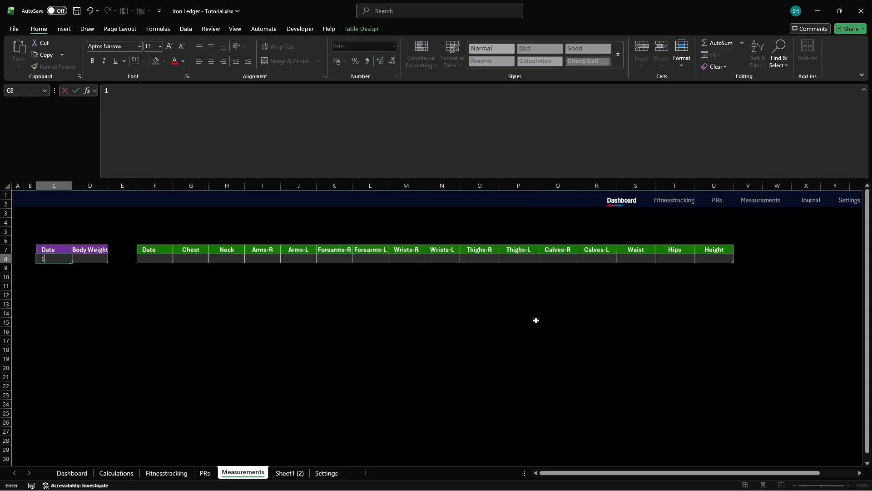
text(12/10/2025)
key(Tab)
text(70)
key(Tab)
text(20/10/2025)
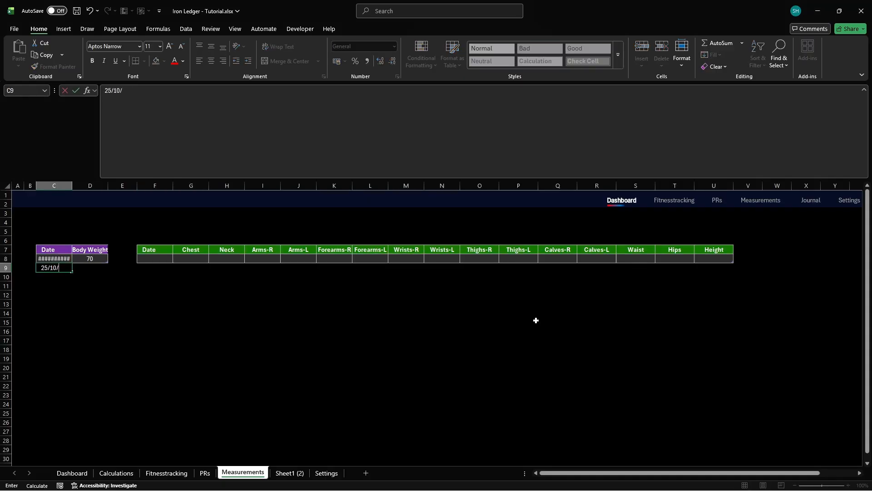
key(Tab)
text(80)
Fill the Measurement table's first row with 12/10/2025 and 70 in G8:U8, and enter the date 25/10/2025 in F9
key(Right)
key(Right)
key(Up)
text(12/10/2025)
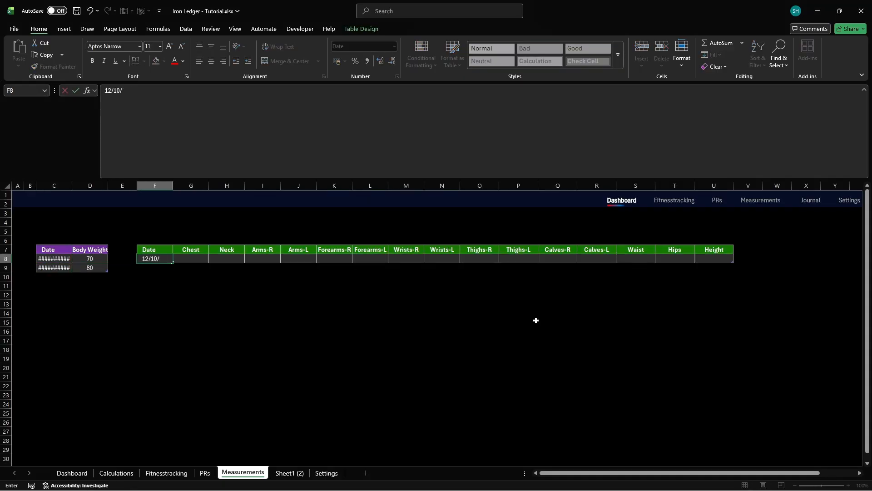
key(Right)
text(70	70	70	70	70	70	7)
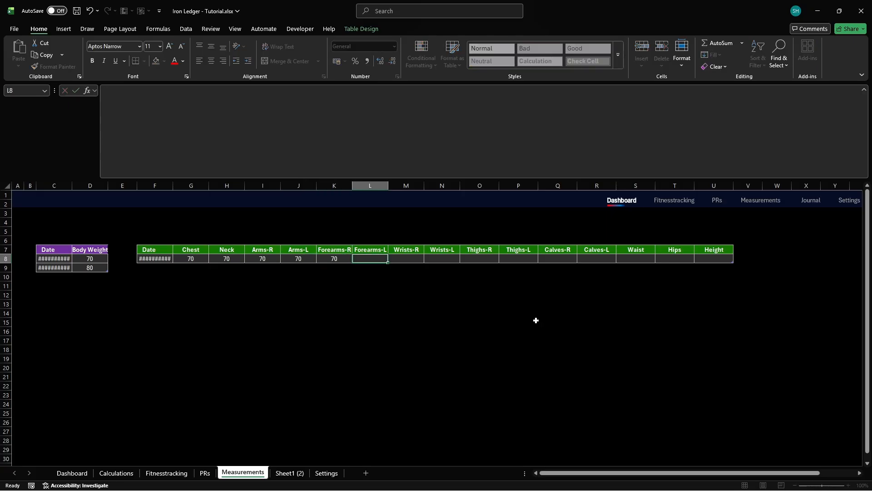
text(0)
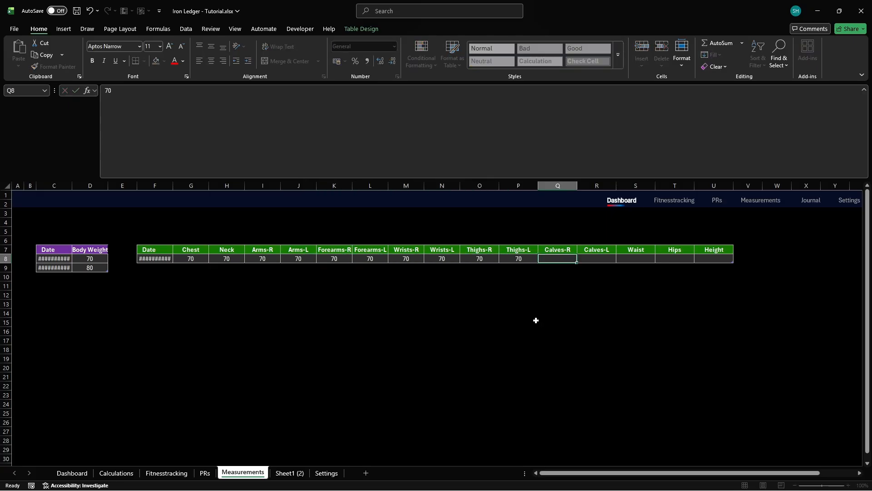
text(	70	70	70	70	70	70	70	70	12/10/2025	80)
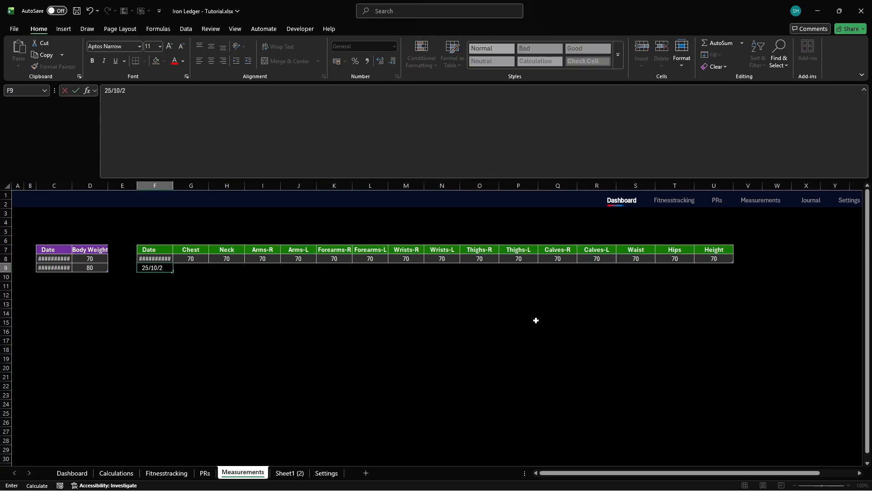
Enter 80 for every measurement from Chest to Height in G9:U9
text(	8)
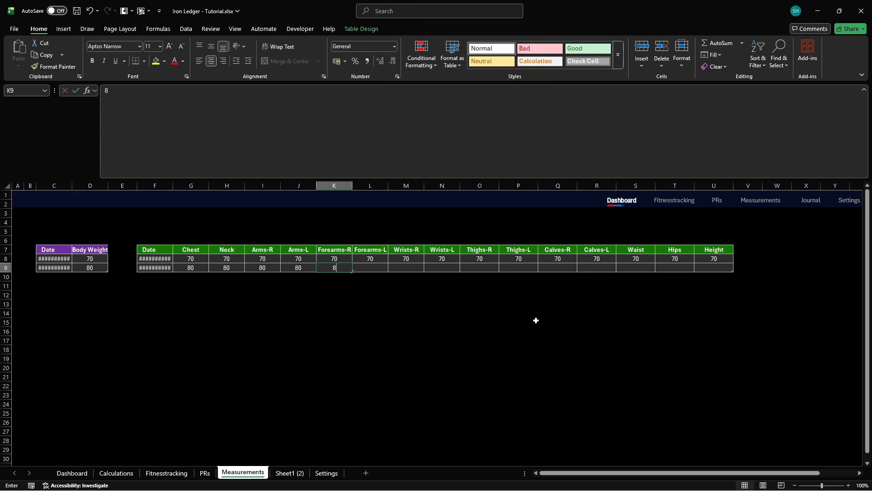
text(0	80	80	80	80)
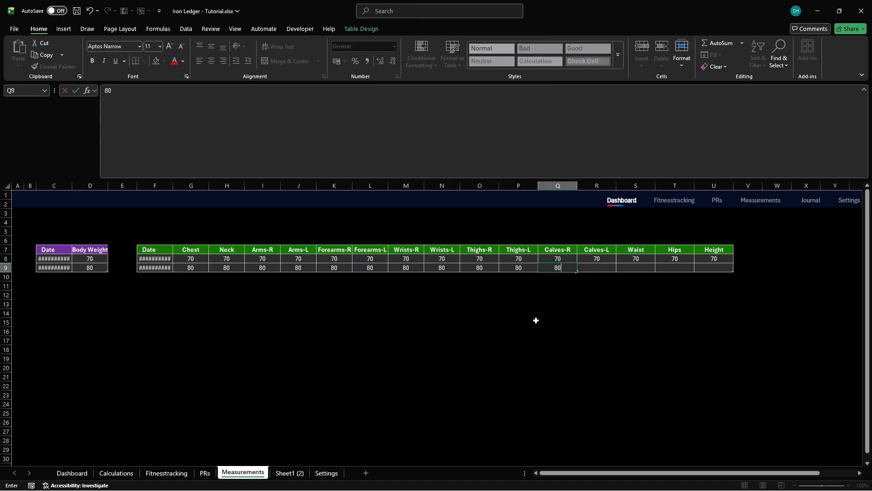
text(	80	80	80	80	80	80	80	80	80)
AutoFit the width of all columns on the Measurements sheet
key(ctrl+a)
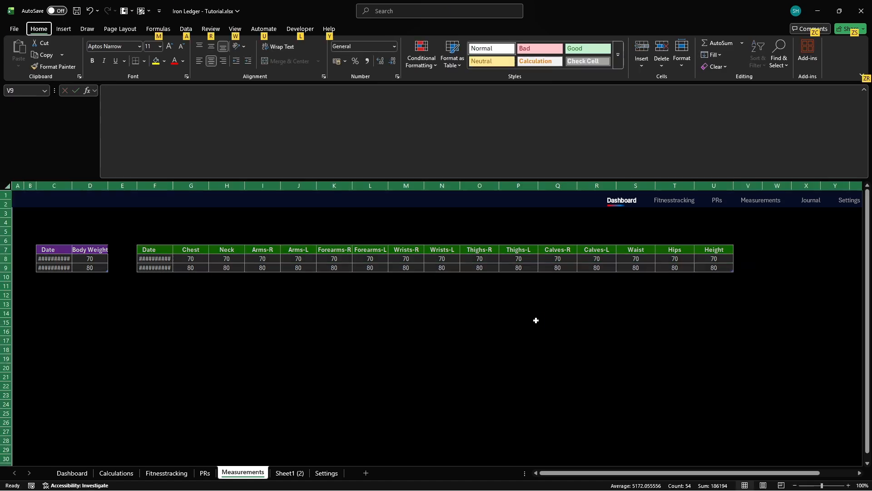
key(alt+h)
key(o)
key(i)
Rename the sheet Sheet1 (2) as Journal
click(289, 472)
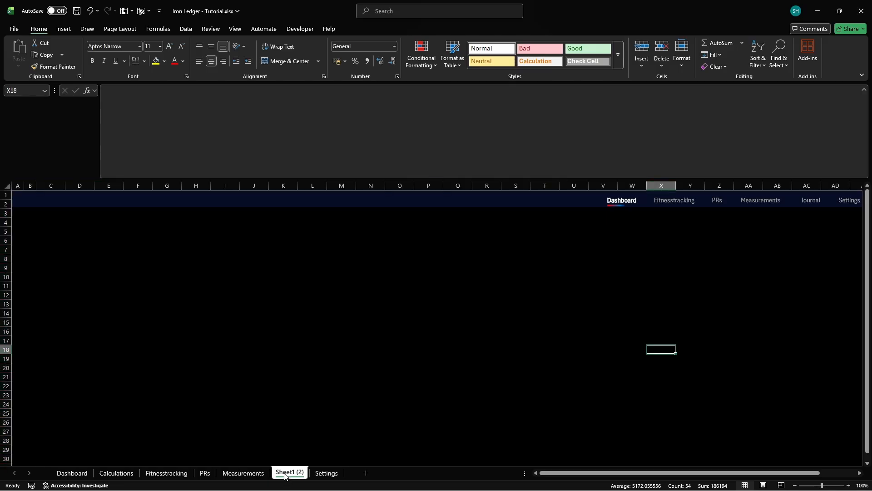
right_click(287, 473)
click(311, 359)
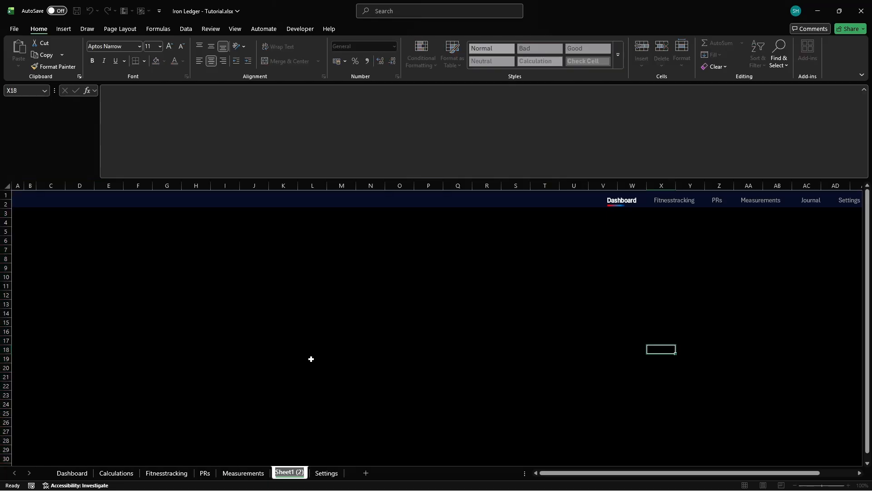
text(Journal)
key(Return)
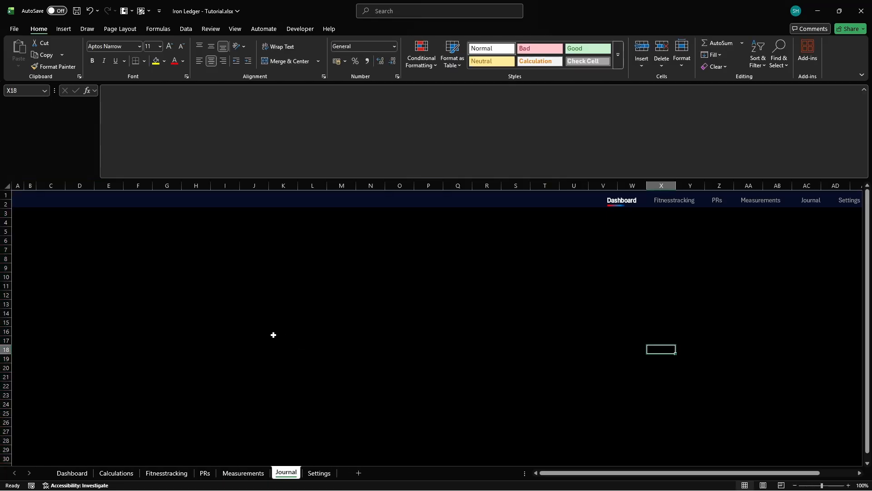
Create a six-column table at C7:H7 on the Journal sheet, with the first row as headers
click(46, 250)
key(shift+Right)
key(shift+Right)
key(shift+Right)
key(shift+Right)
key(shift+Right)
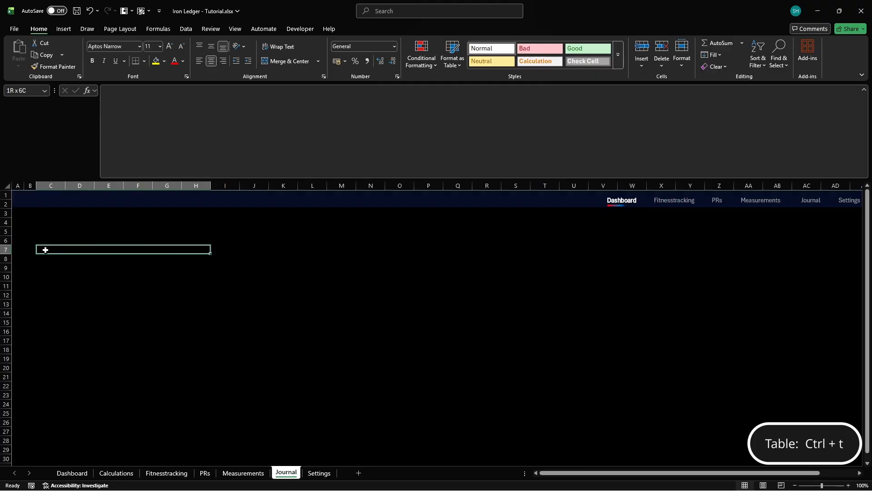
key(ctrl+t)
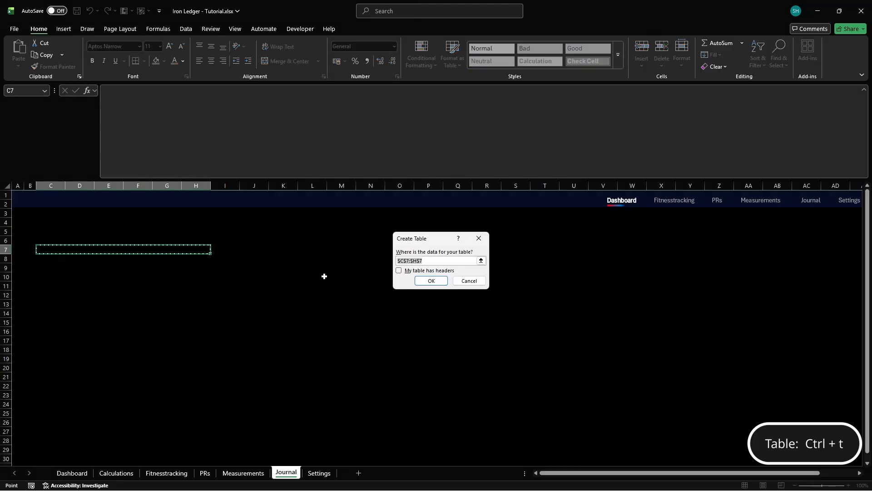
click(399, 271)
key(Return)
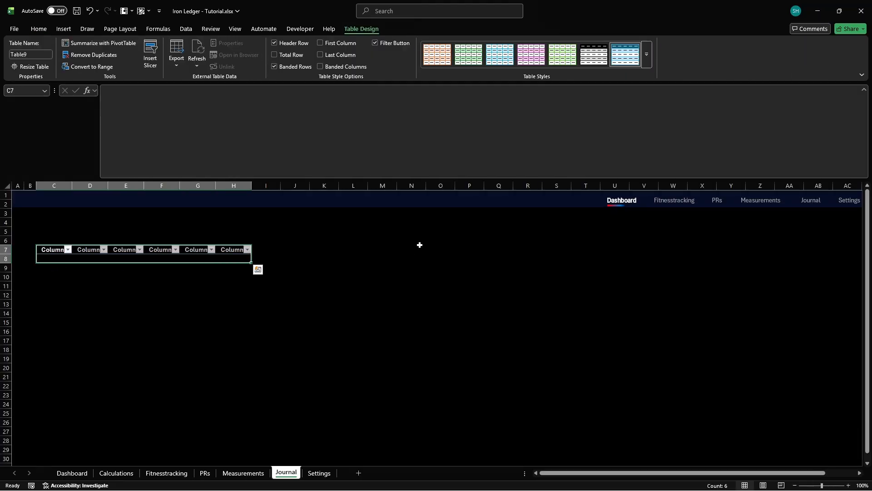
Apply the custom table style with the white header row to the new Journal table
click(645, 56)
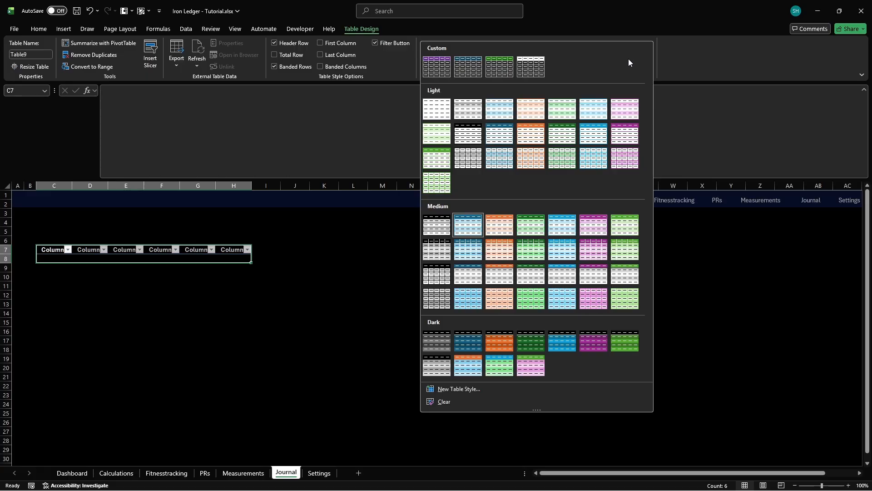
right_click(529, 63)
click(540, 69)
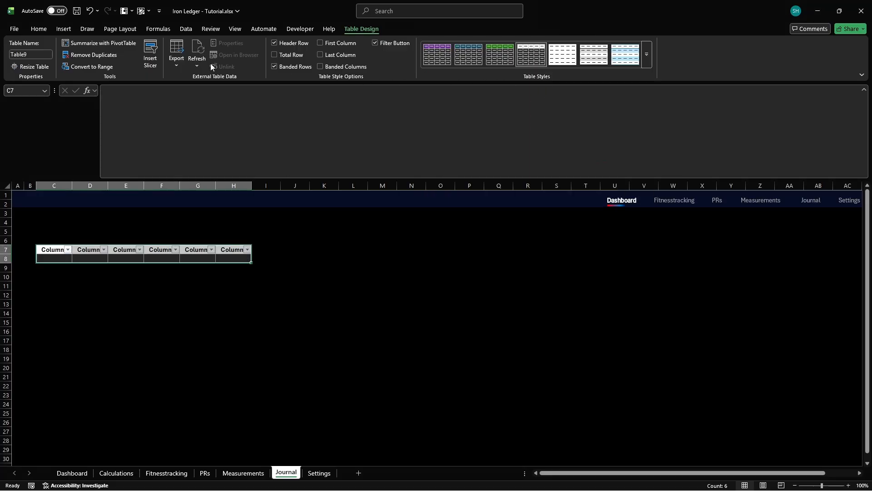
Name the Journal table Program and turn off its filter buttons
click(30, 54)
text(Program)
key(Return)
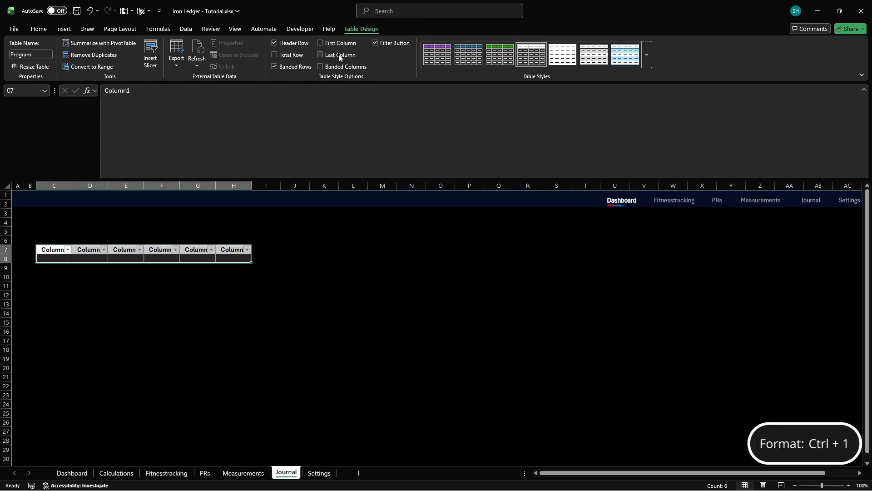
click(374, 43)
Set a custom dd/mm/yyyy number format for the whole of column C on the Journal sheet
key(Up)
key(ctrl+space)
key(ctrl+1)
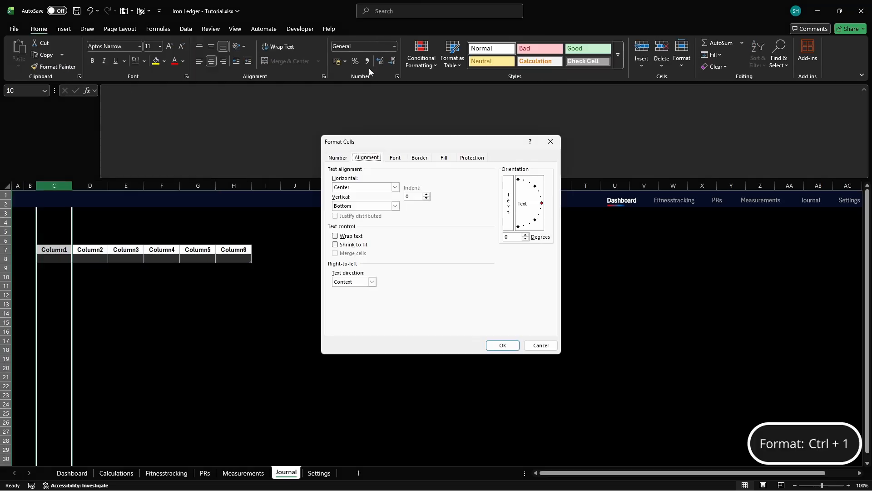
click(336, 158)
click(339, 242)
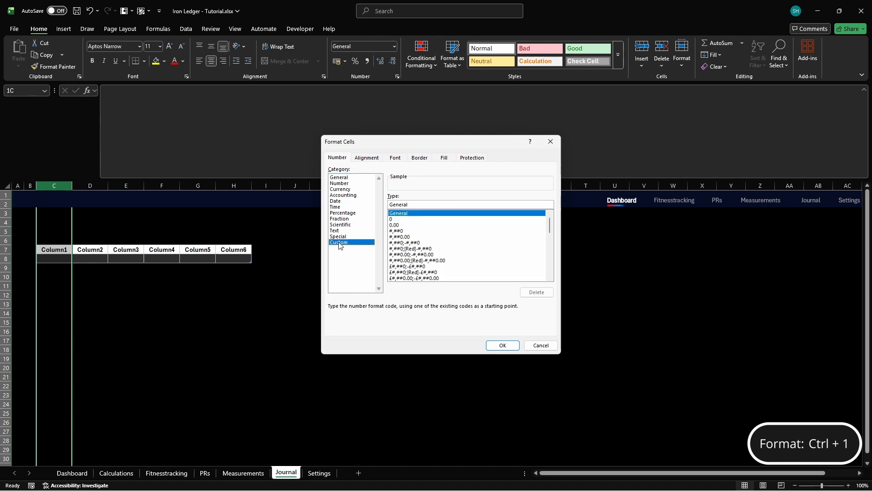
key(ctrl+a)
text(dd)
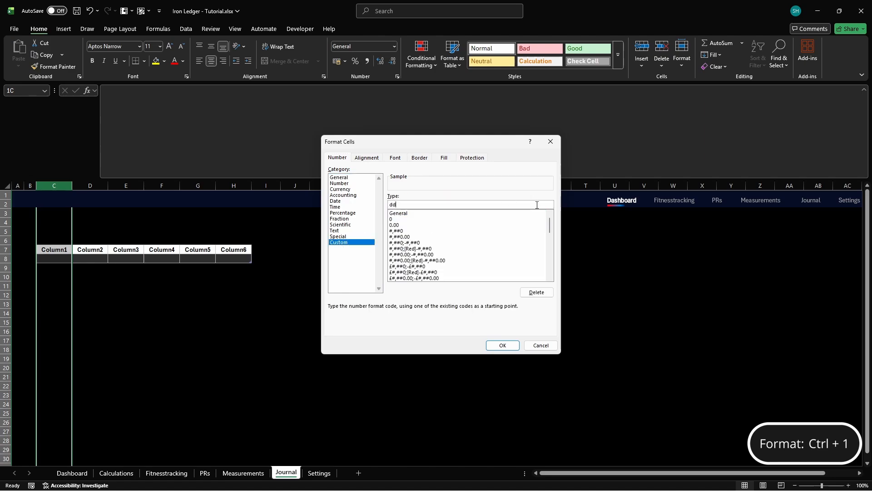
text(/mm/yyyy)
Align column C horizontally to Left (Indent) with an indent of 1 and apply the cell formatting
click(366, 157)
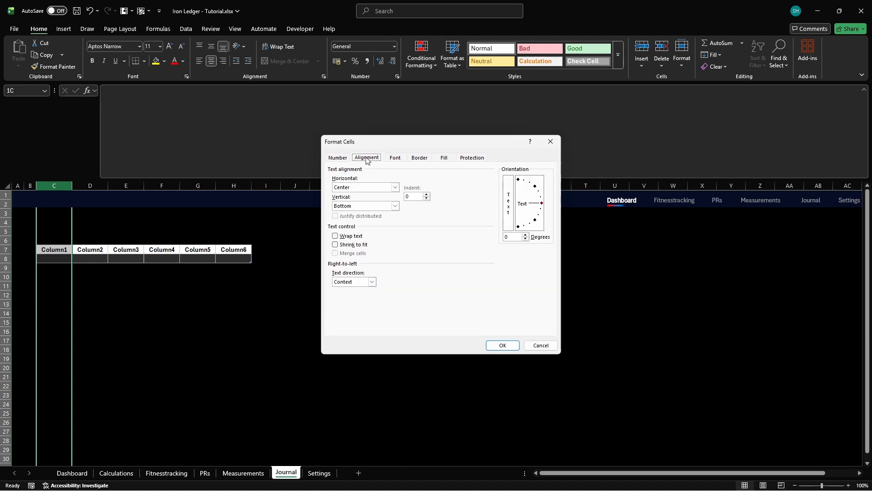
click(394, 187)
click(394, 199)
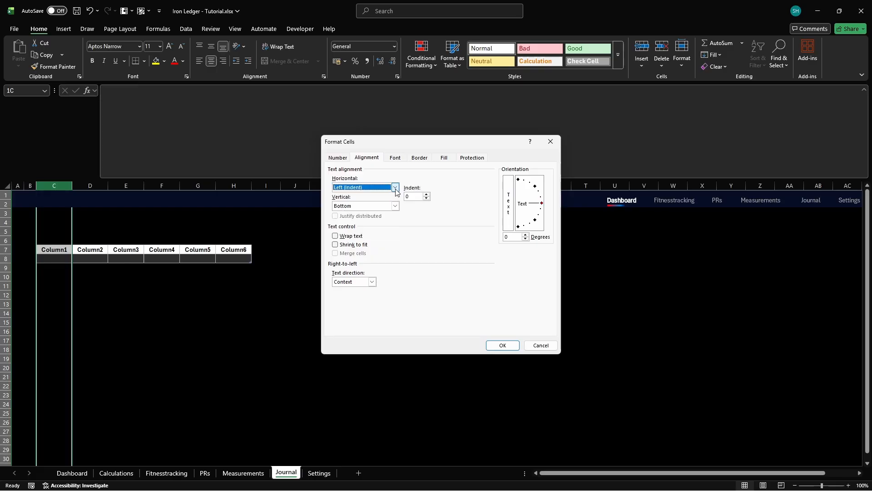
click(421, 196)
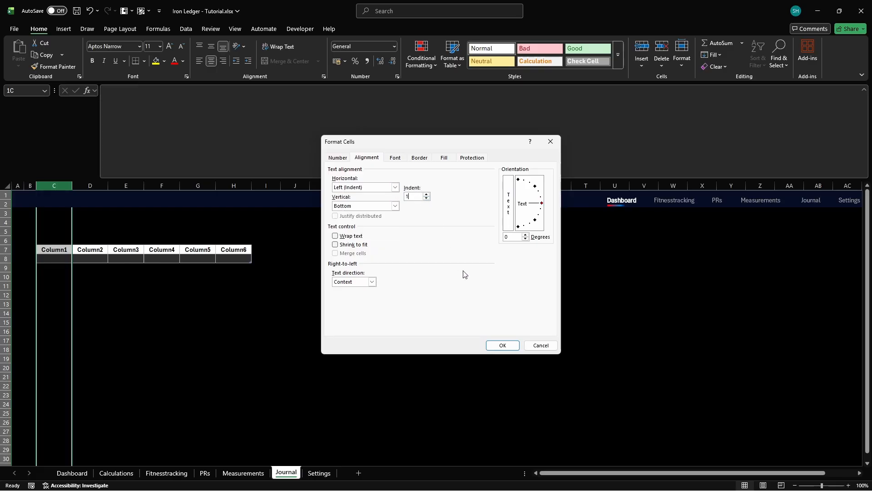
click(502, 345)
Enter the Program table headers Date, Program Phase, Split, Recovery Score, RPE and General Notes in C7:H7
key(Down)
text(Date)
key(Tab)
text(P)
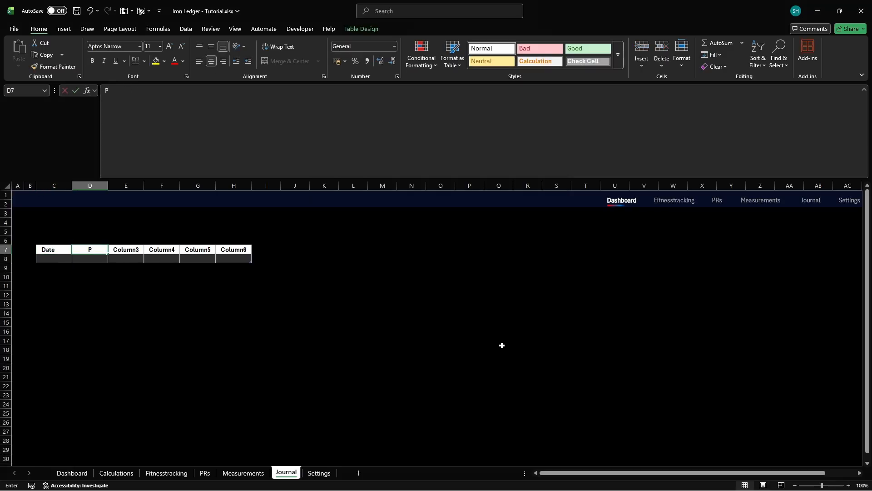
text(rogram Phase)
key(Tab)
text(Split)
key(Tab)
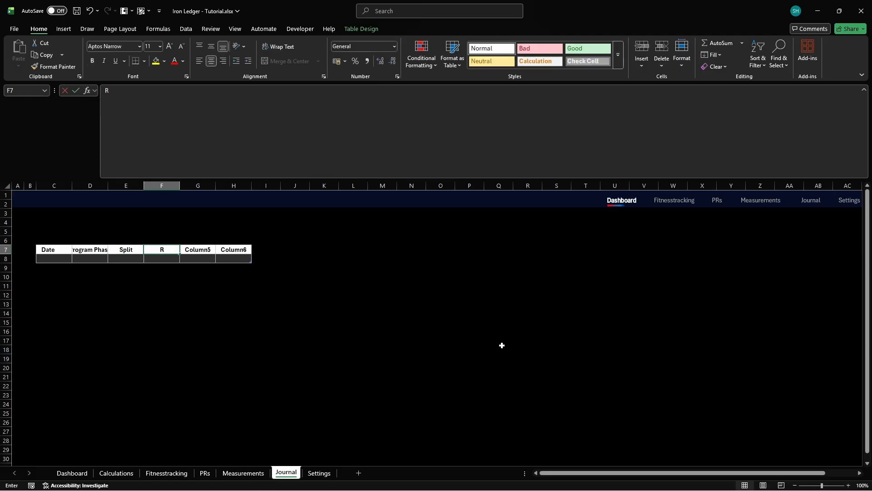
text(Recovery Score)
key(Tab)
text(RPE)
key(Tab)
text(General Notes)
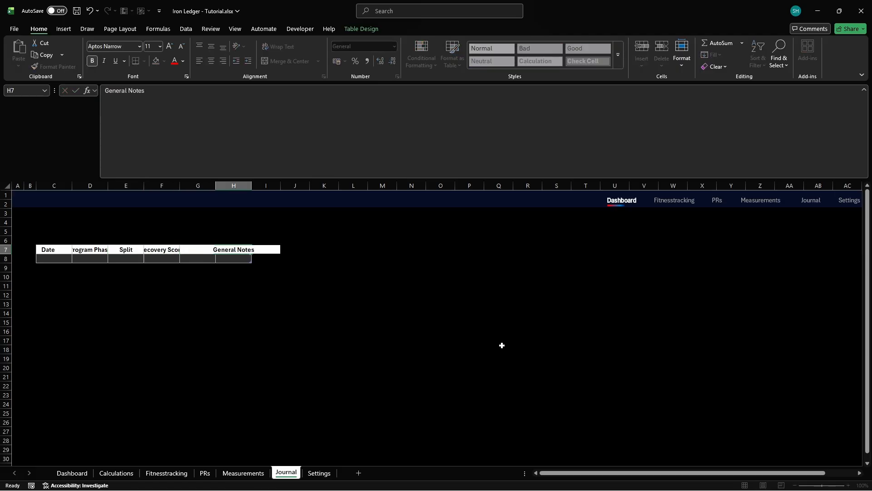
key(Return)
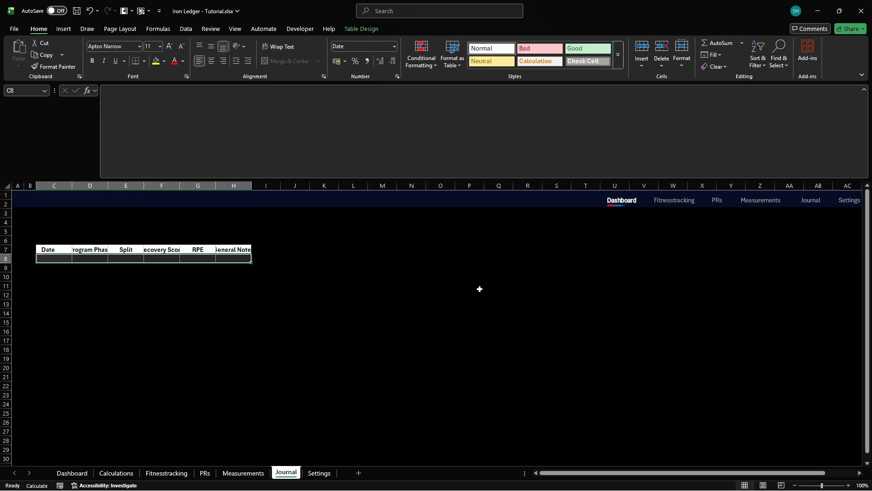
Start a formula-based conditional formatting rule for C8:H8 with the formula =True
click(421, 51)
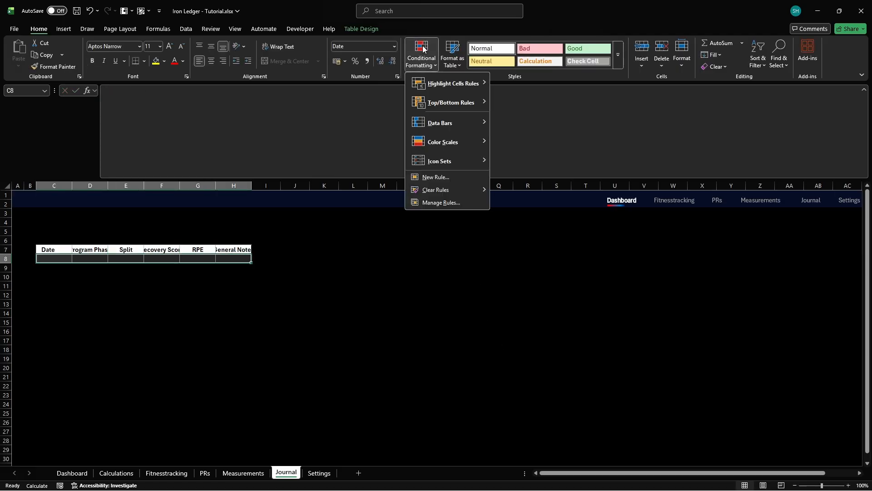
click(440, 202)
click(281, 227)
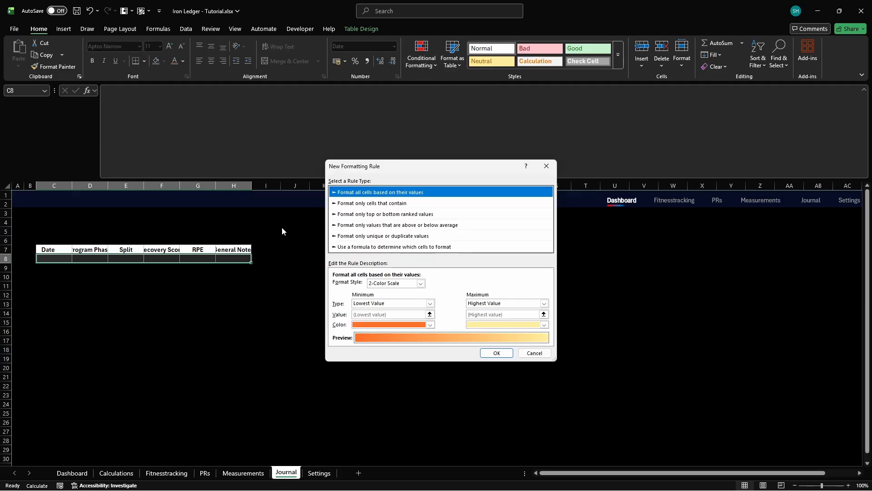
click(382, 248)
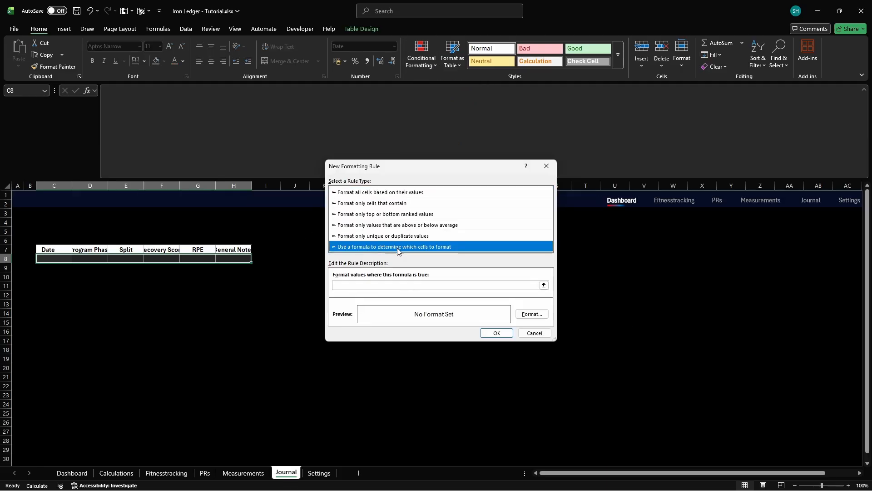
click(498, 285)
text(=True)
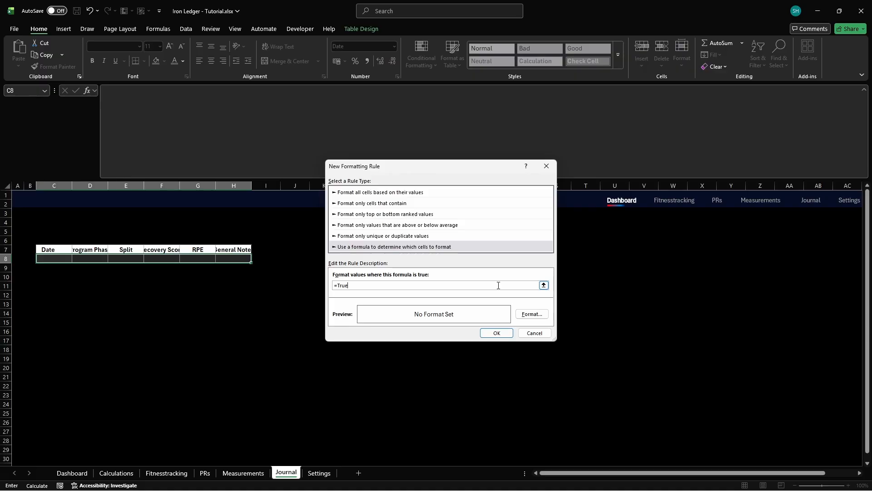
Set the conditional formatting rule's font color to hex FFFFFF
click(532, 313)
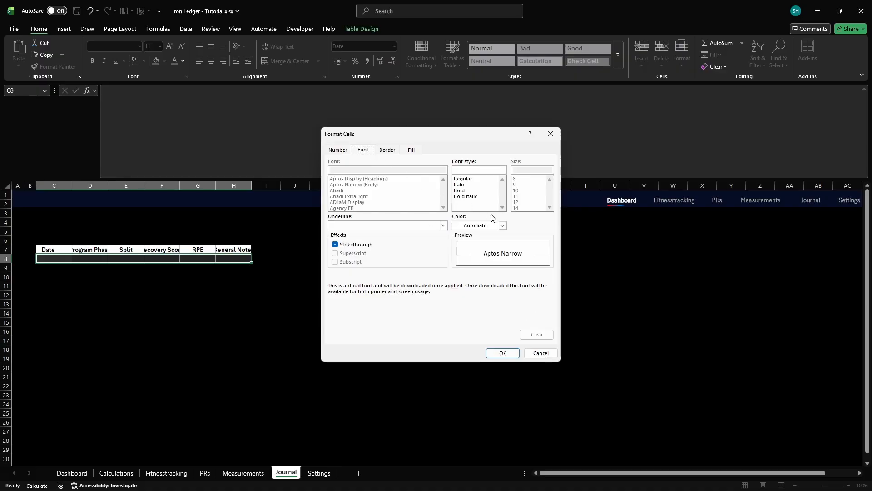
click(502, 225)
click(486, 404)
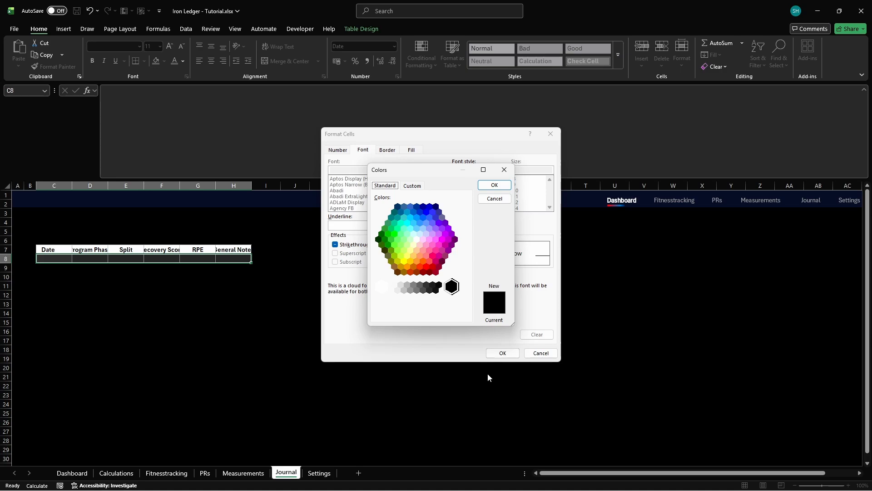
click(413, 186)
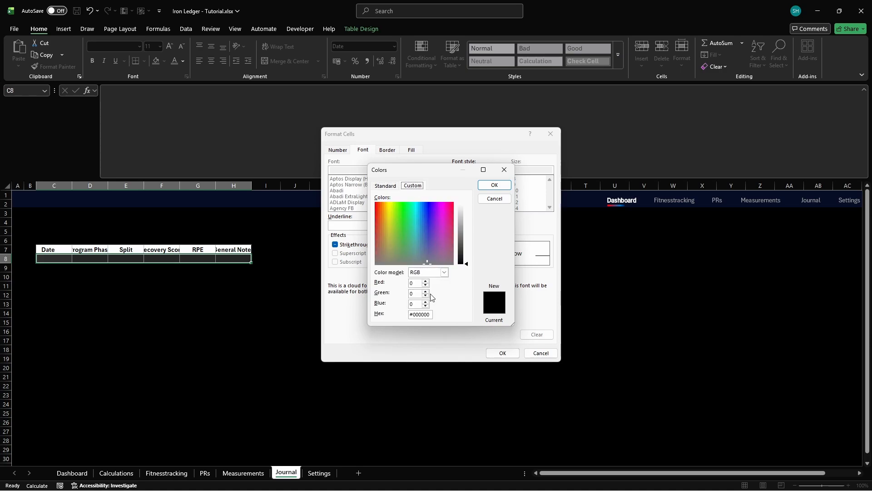
click(430, 314)
key(BackSpace)
key(BackSpace)
key(BackSpace)
key(BackSpace)
key(BackSpace)
key(BackSpace)
key(BackSpace)
text(FFFFFF)
key(Return)
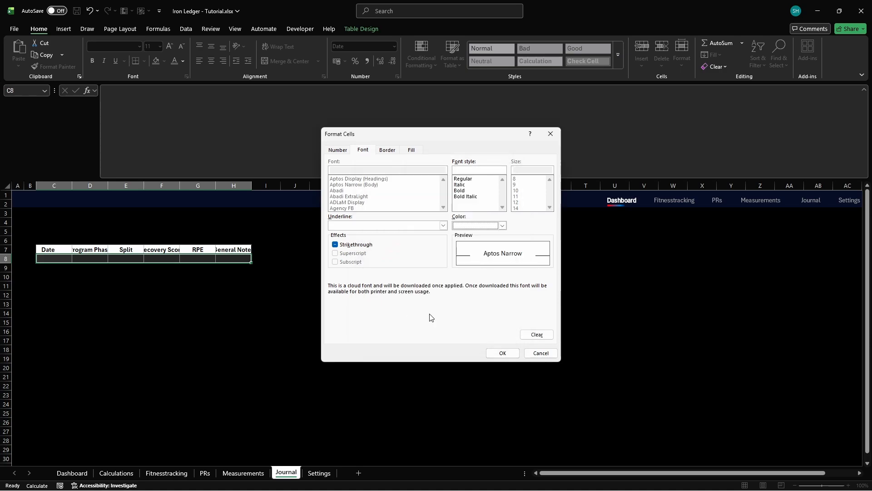
Set the conditional formatting rule's background fill to the custom hex color 2E2E2E
click(412, 150)
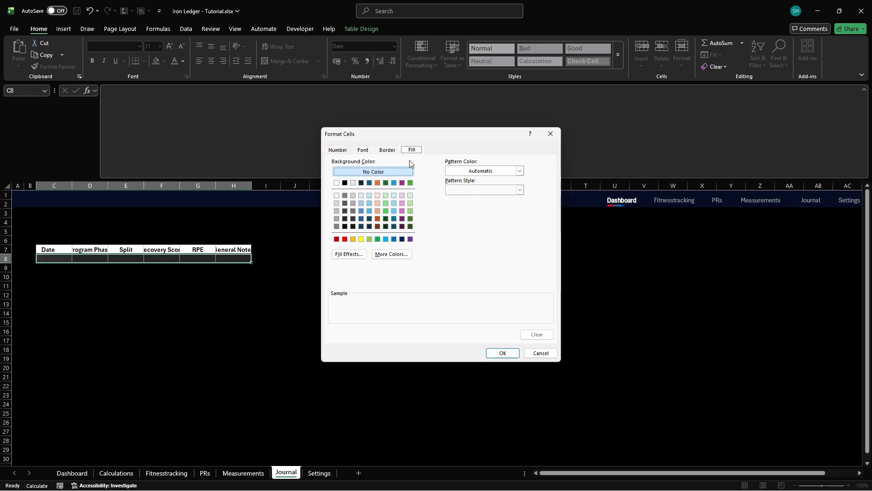
click(391, 254)
click(412, 185)
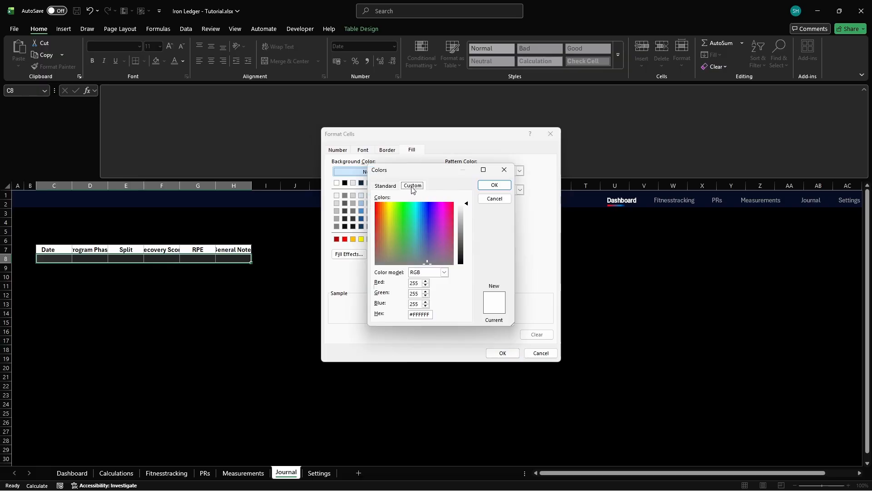
click(429, 314)
key(BackSpace)
key(BackSpace)
key(BackSpace)
key(BackSpace)
key(BackSpace)
key(BackSpace)
key(BackSpace)
text(2E2E2E)
key(Return)
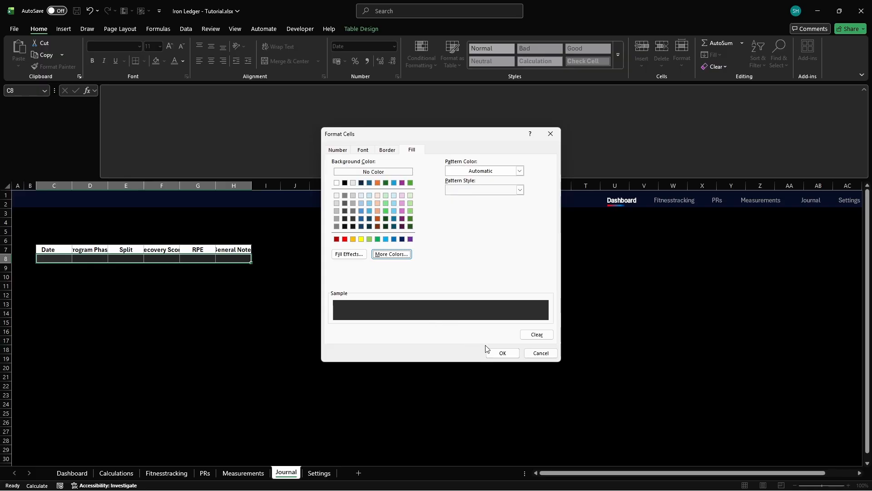
Save the rule, turn on Stop If True for it and apply it to C8:H8
click(502, 353)
click(497, 332)
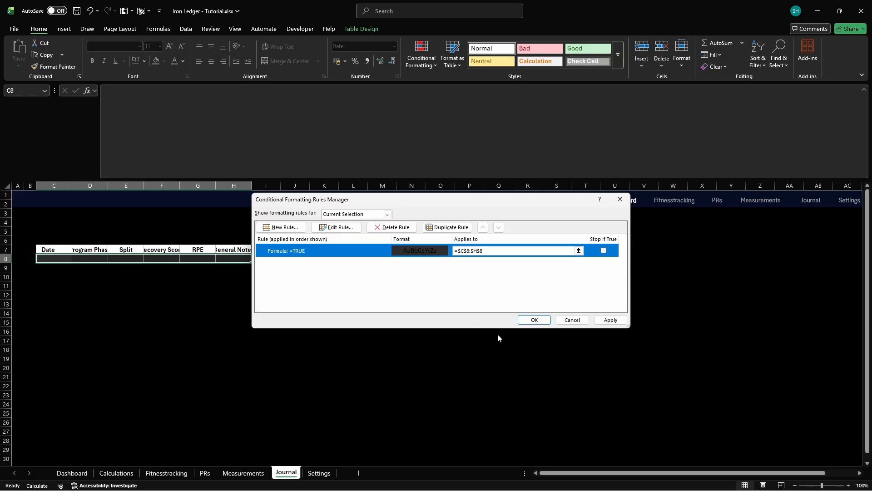
click(603, 251)
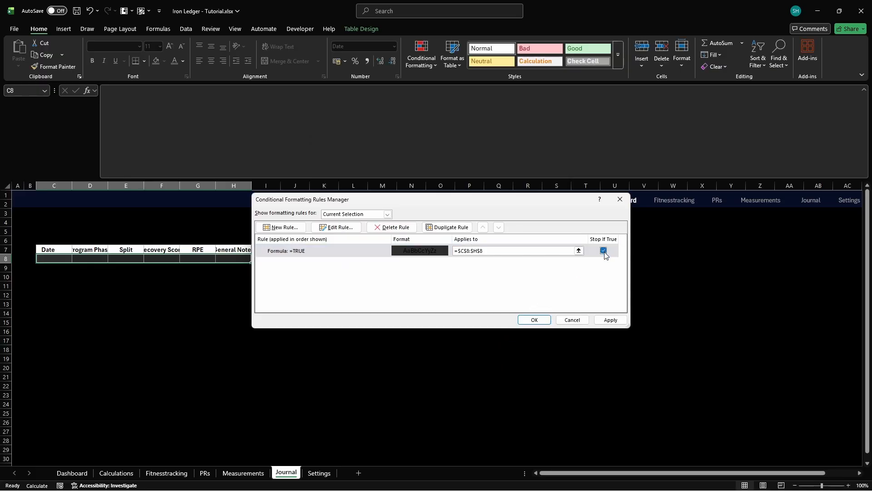
click(611, 320)
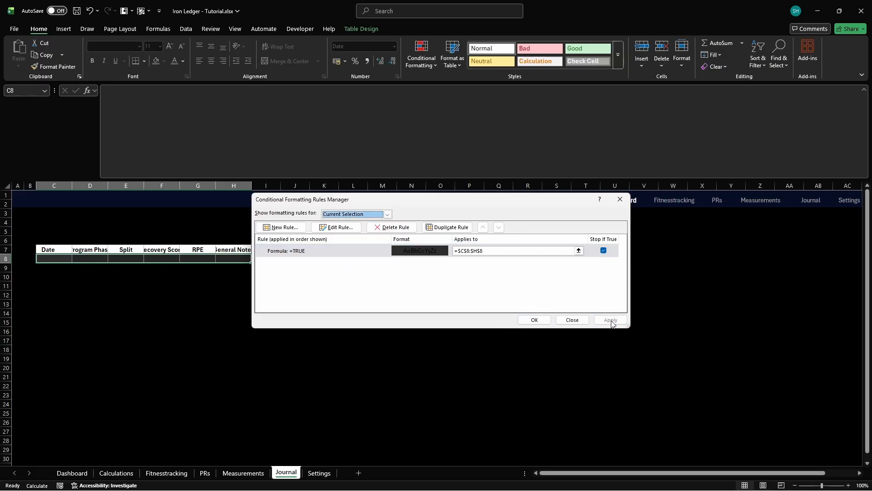
click(541, 320)
Create a six-column table at K7:P7 on the Journal sheet, with the first row as headers
drag(320, 250, 477, 250)
key(ctrl+t)
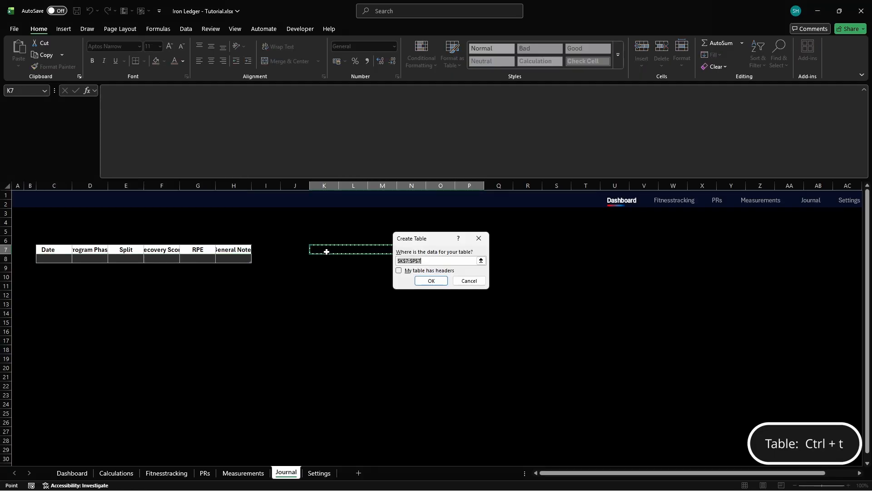
click(399, 271)
key(Return)
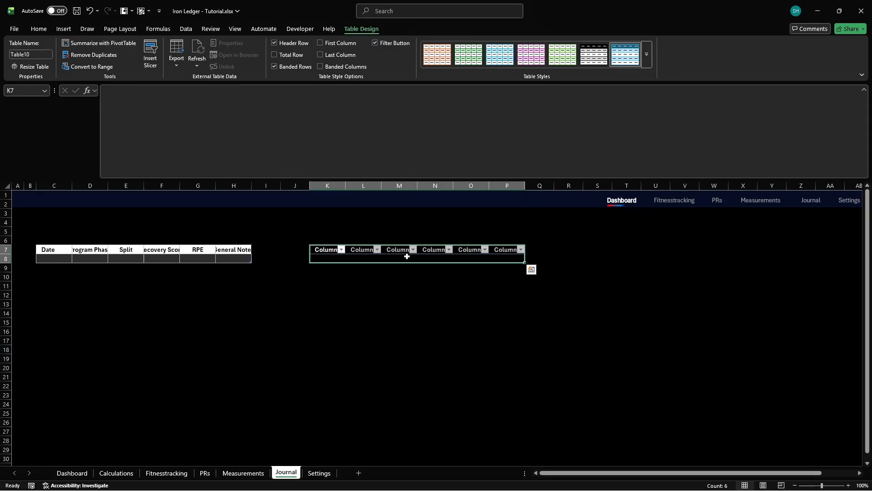
Duplicate the custom purple table style and name the copy Goals Table Style
click(646, 55)
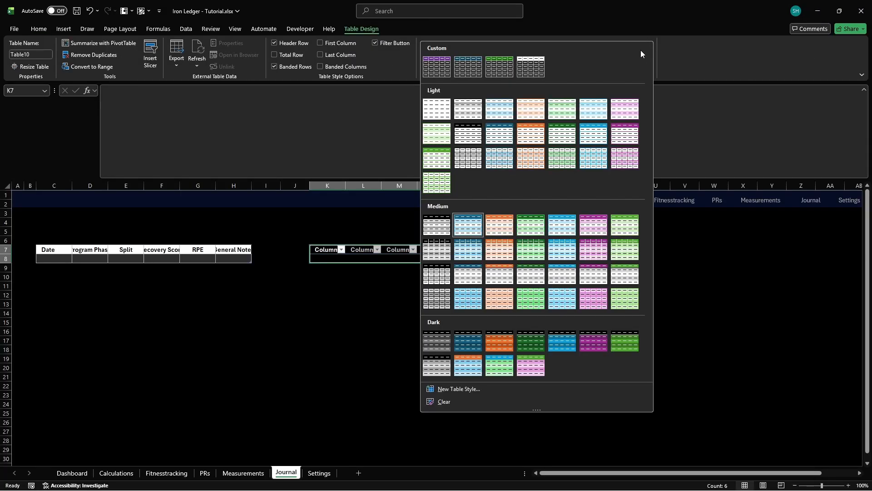
right_click(437, 67)
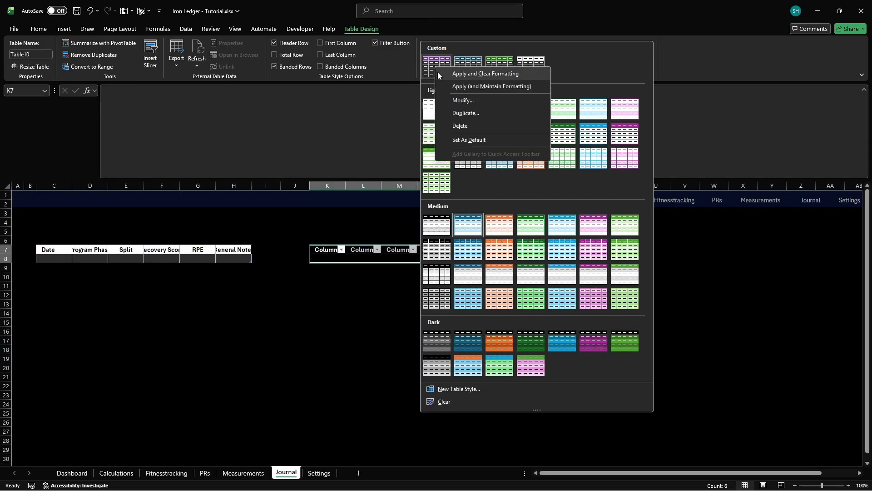
click(454, 114)
text(Goals Table Style)
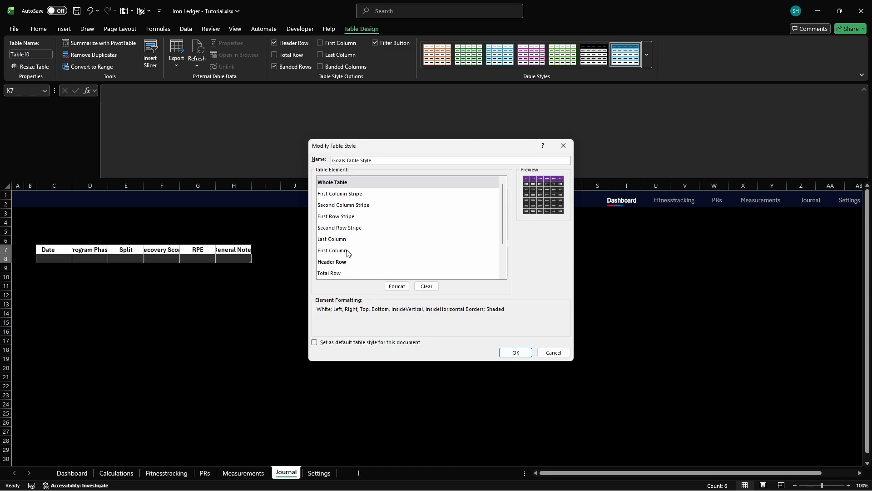
Set the header row fill of Goals Table Style to hex DE5F18 and save the style
click(345, 261)
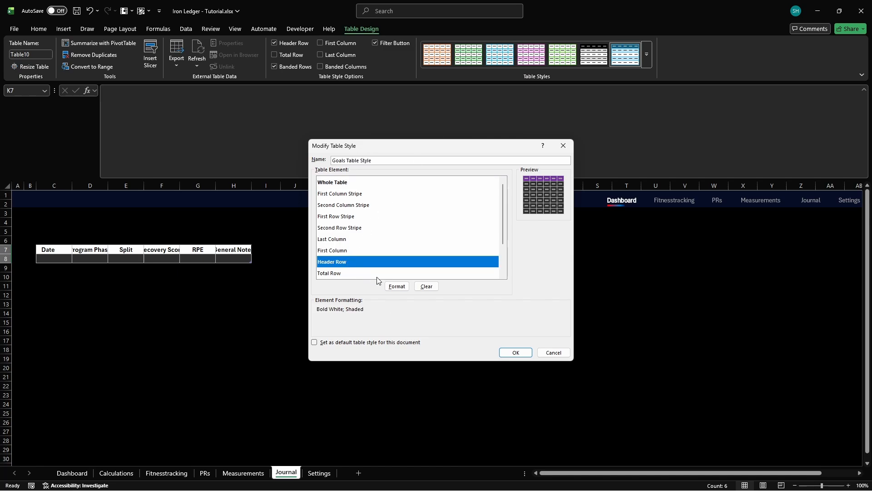
click(396, 287)
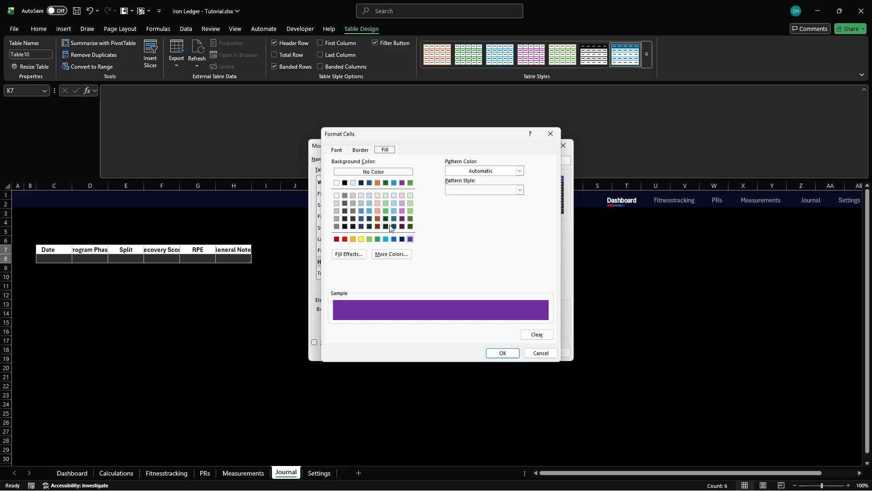
click(392, 254)
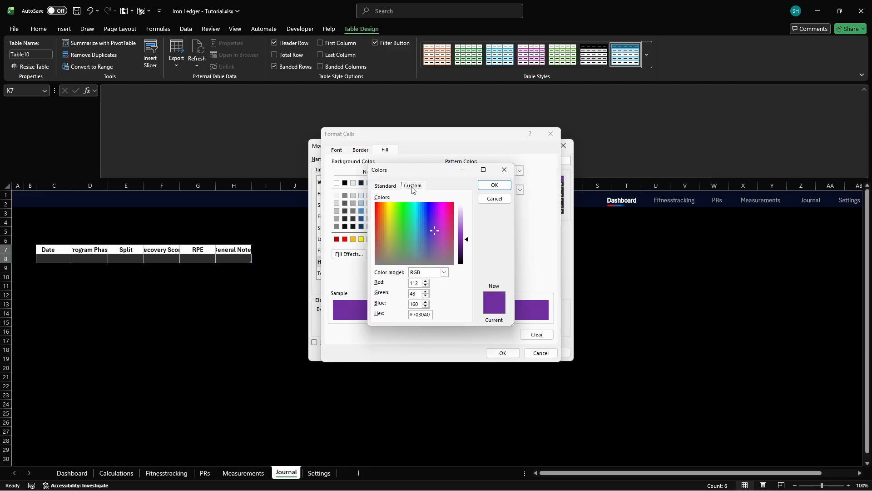
click(430, 314)
key(BackSpace)
key(BackSpace)
key(BackSpace)
key(BackSpace)
key(BackSpace)
key(BackSpace)
key(BackSpace)
text(DE5F18)
key(Return)
click(503, 353)
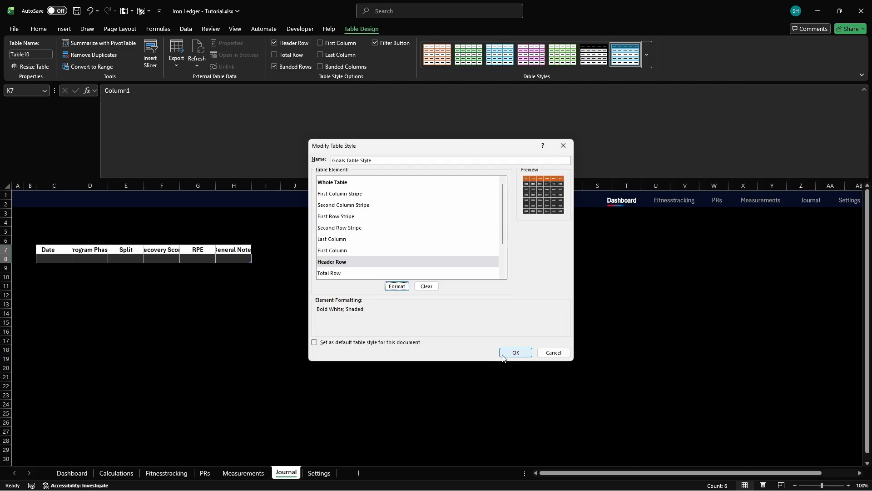
click(502, 354)
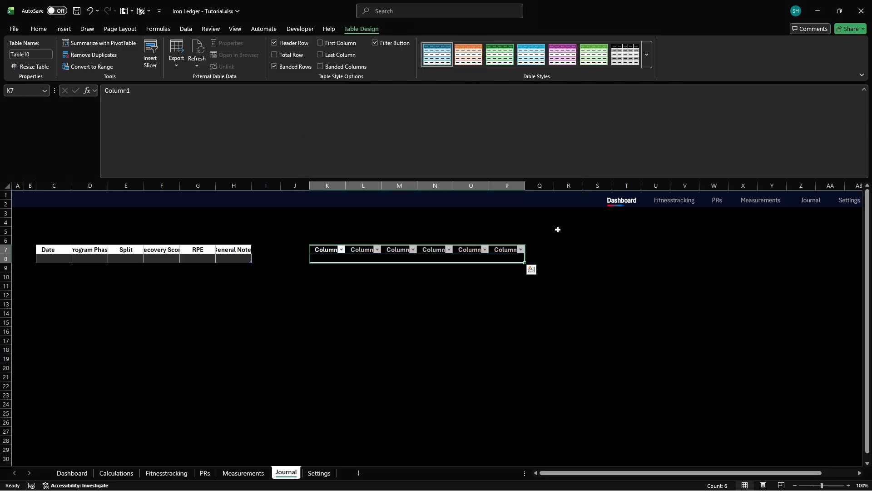
Apply the custom orange Goals Table Style to the table at K7:P8 and name the table Goals
click(646, 54)
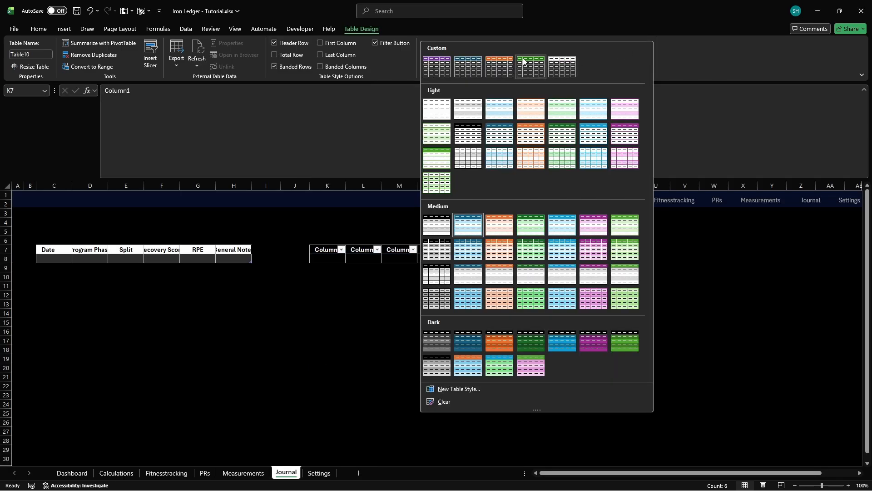
right_click(501, 66)
click(516, 72)
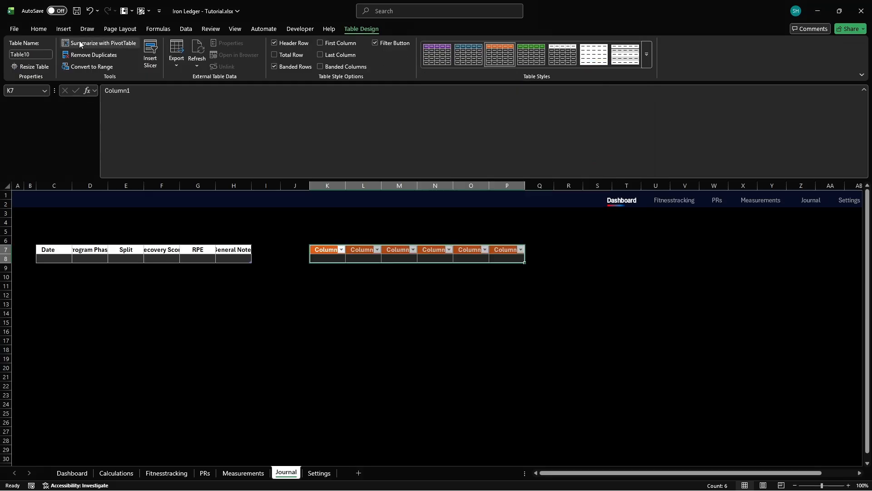
click(28, 54)
text(Goals)
key(Return)
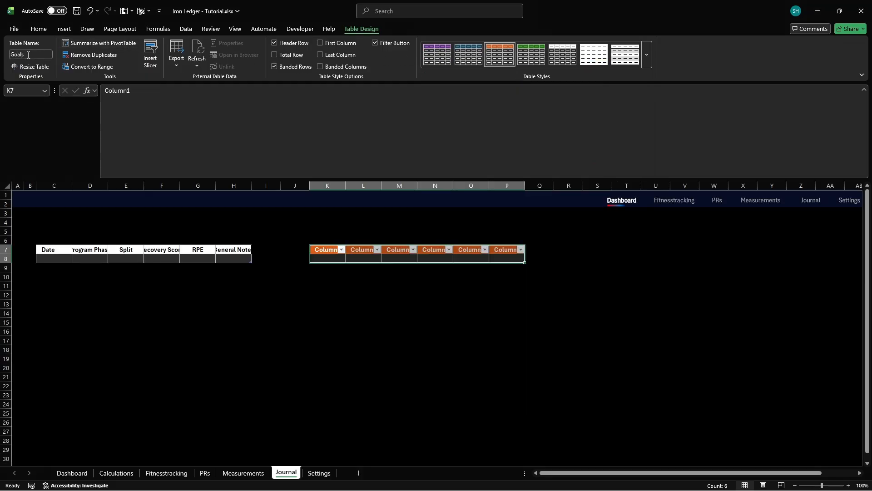
Hide the Goals table's filter buttons and title its first three columns Category, Exercise/Measurement and Start Date
click(375, 42)
text(Category)
key(Tab)
text(Exercise/Measurement)
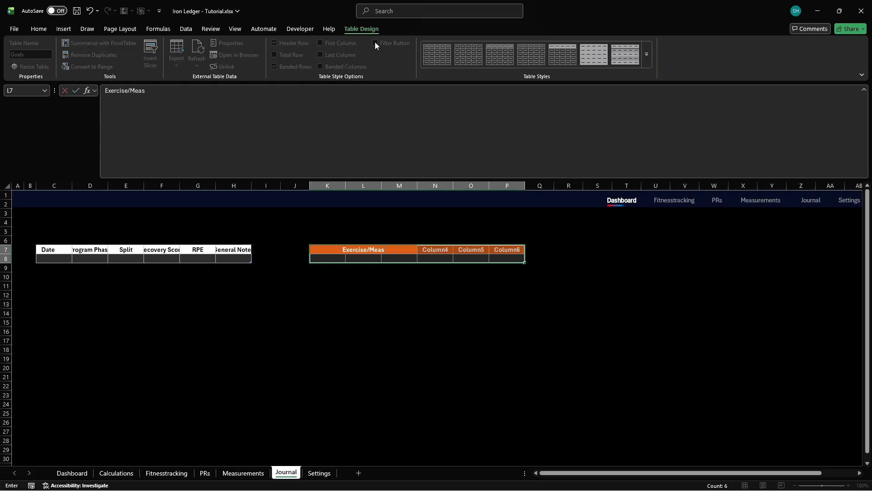
key(Tab)
text(Start Date)
Give the Start Date column M the custom number format dd/mm/yyyy
key(Up)
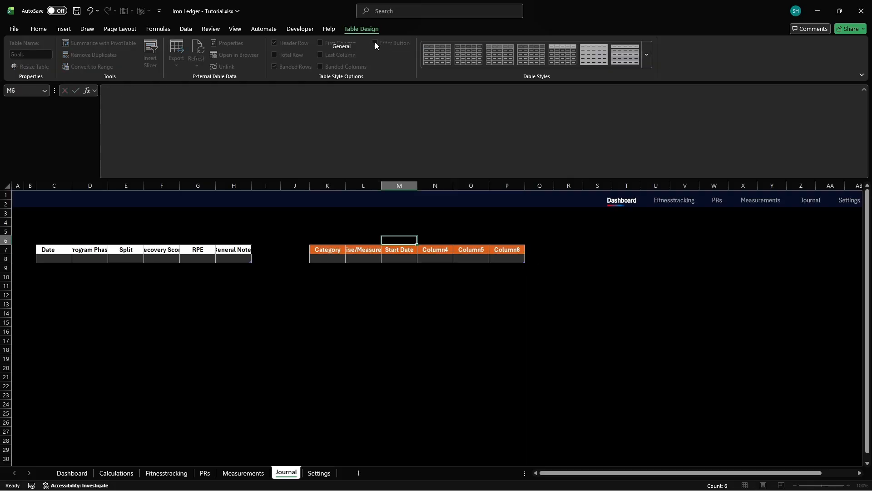
key(ctrl+space)
key(ctrl+1)
click(337, 157)
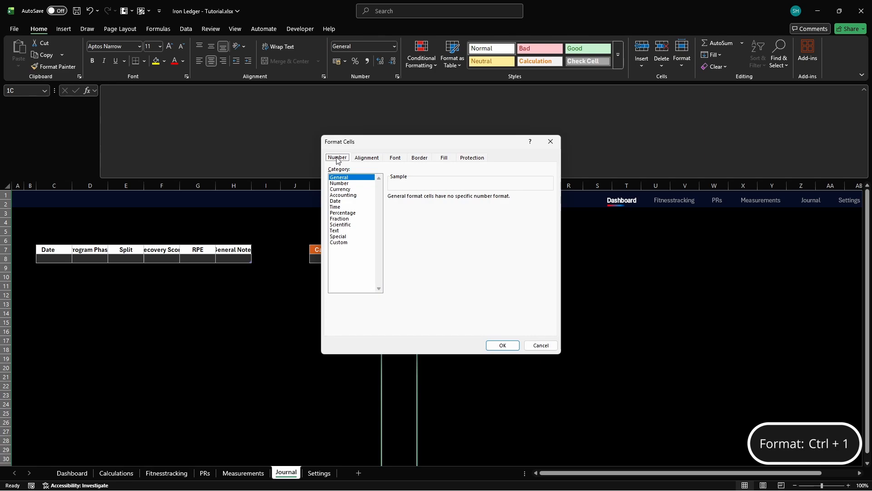
click(339, 242)
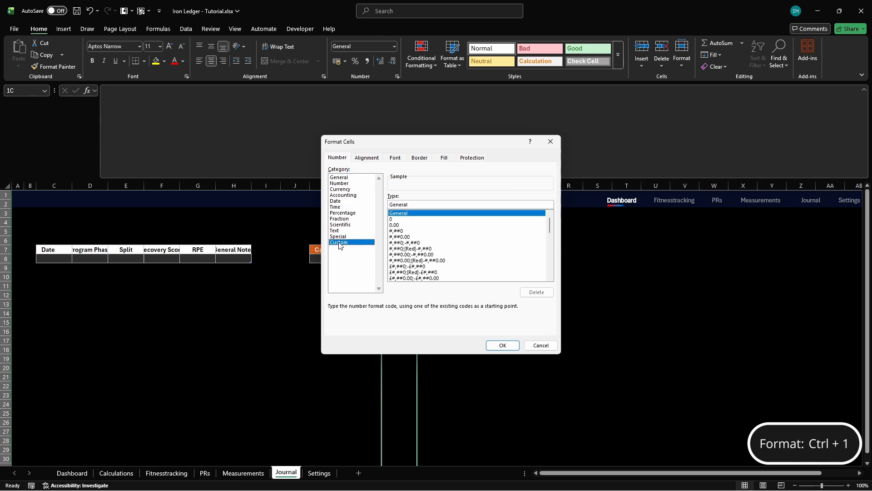
double_click(518, 202)
text(dd/mm/yyyy)
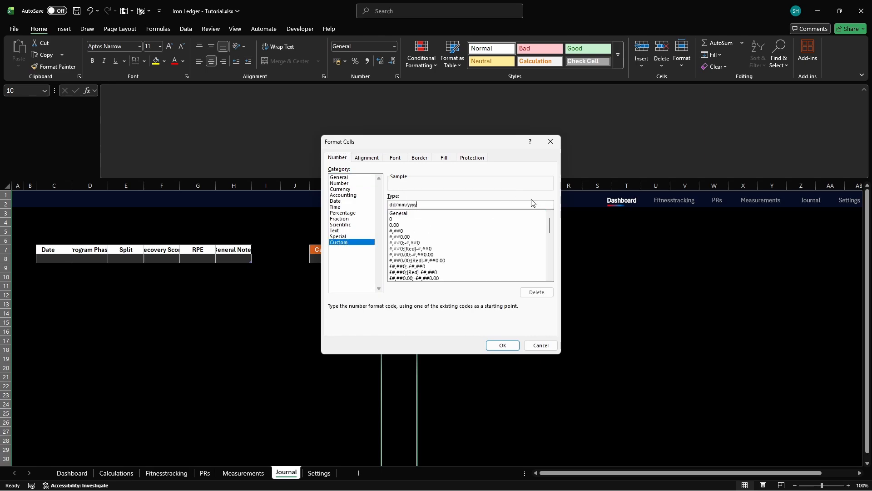
Set column M's horizontal alignment to Left (Indent) with an indent of 1 and apply the cell formatting
click(367, 158)
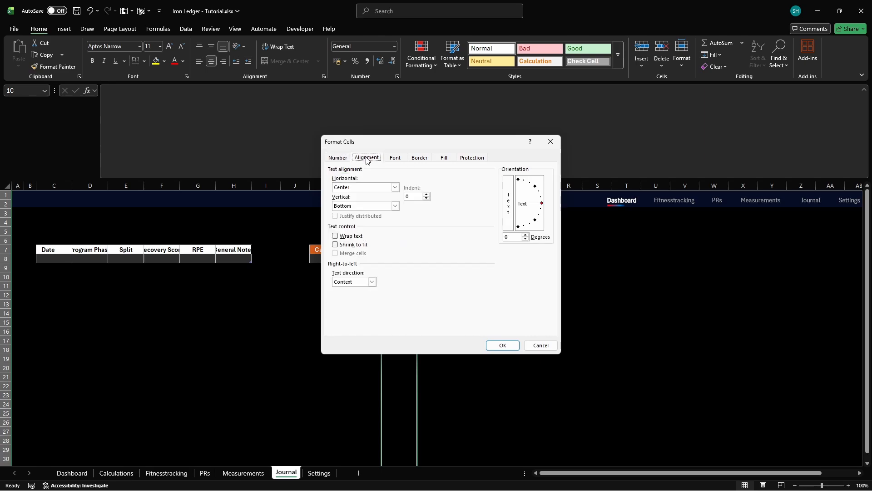
click(395, 187)
click(359, 200)
click(421, 196)
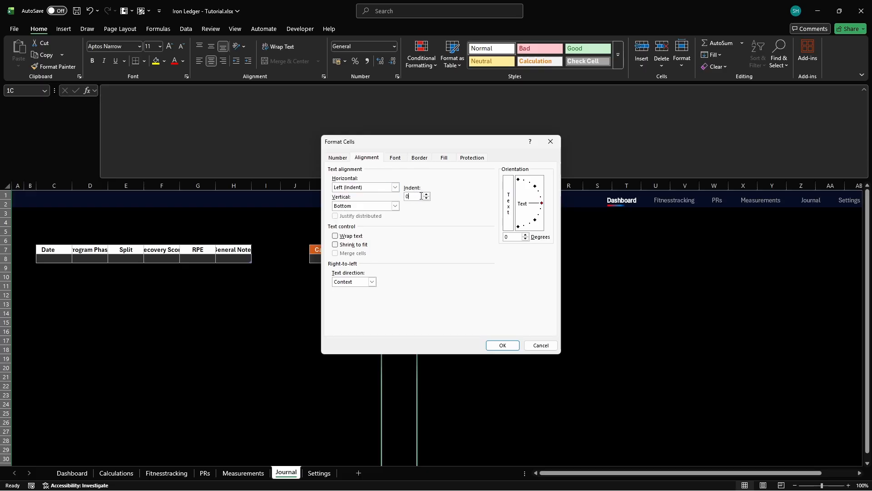
text(1)
click(502, 345)
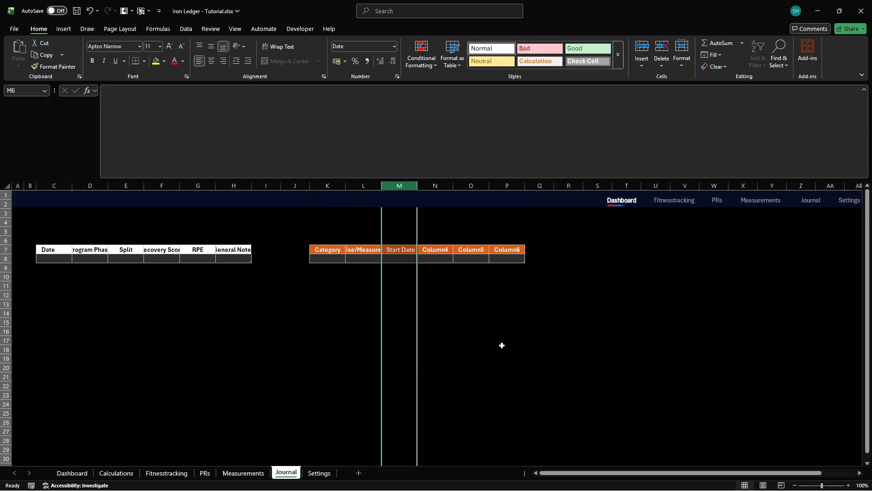
Title the last three columns of the Goals table Start, Target and Target Date
key(Right)
key(Down)
text(Start)
key(Tab)
text(Targ)
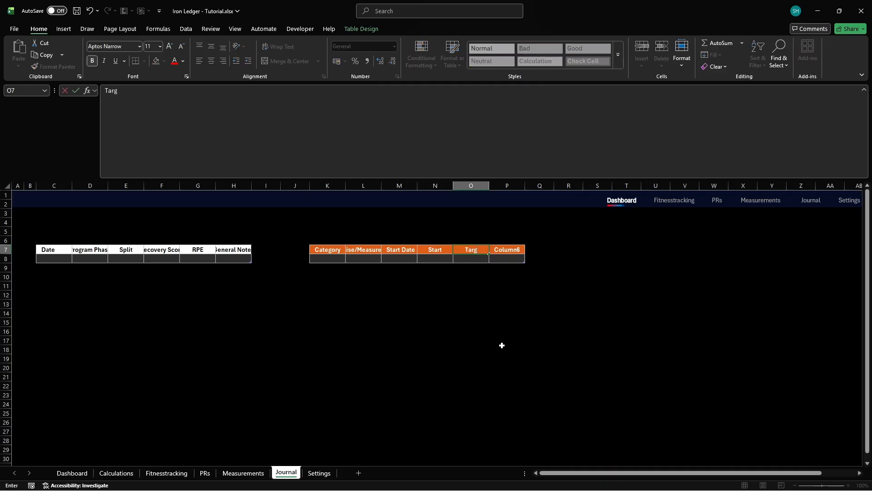
text(et)
key(Tab)
text(Target Date)
Give the Target Date column P the custom number format dd/mm/yyyy
key(Up)
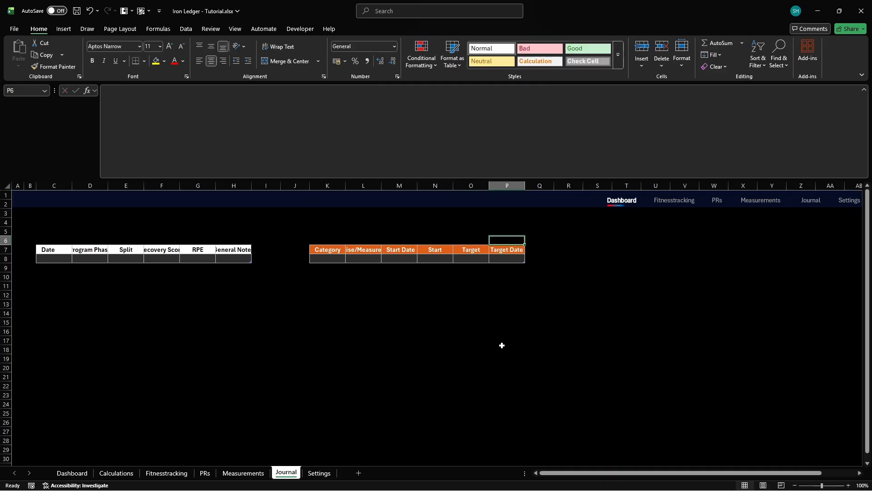
key(ctrl+shift+Down)
key(ctrl+1)
click(337, 158)
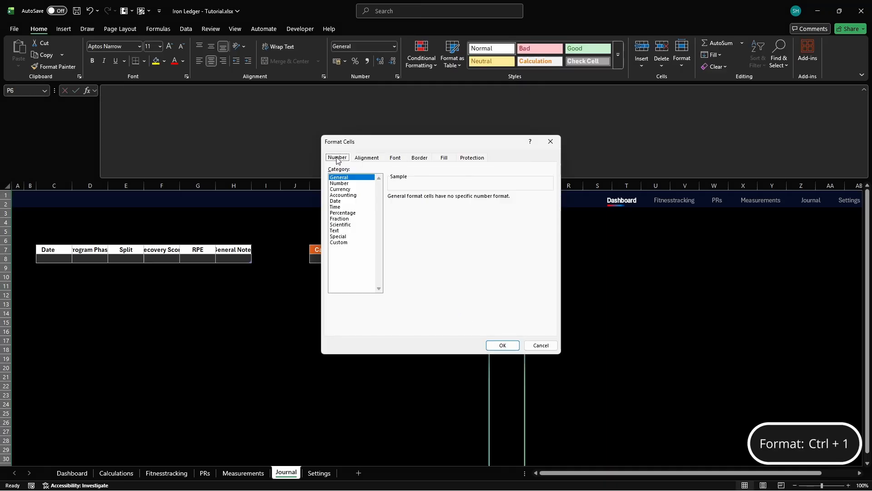
click(339, 242)
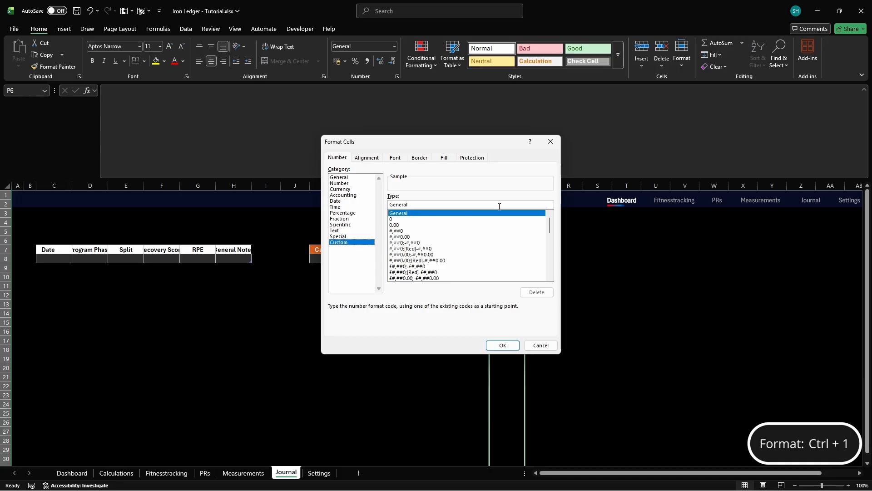
double_click(536, 205)
text(dd/mm/yyyy)
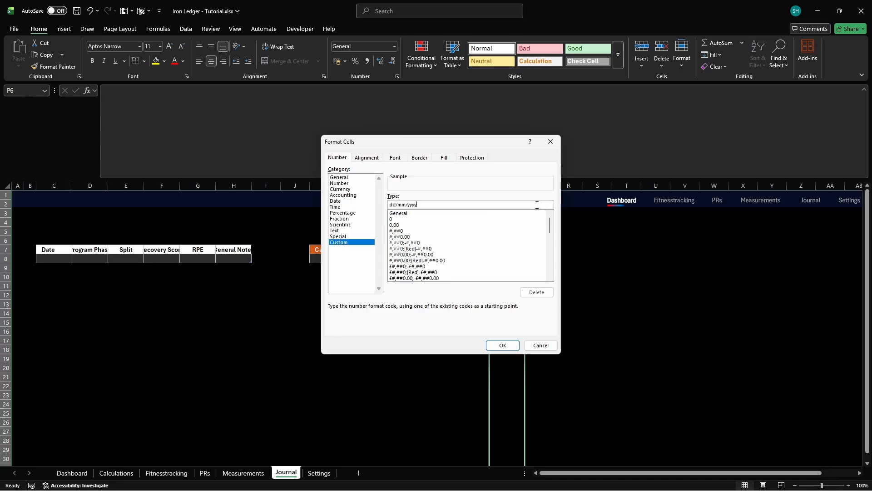
Set column P's horizontal alignment to Left (Indent), indented like the Start Date column, and apply the cell formatting
click(367, 157)
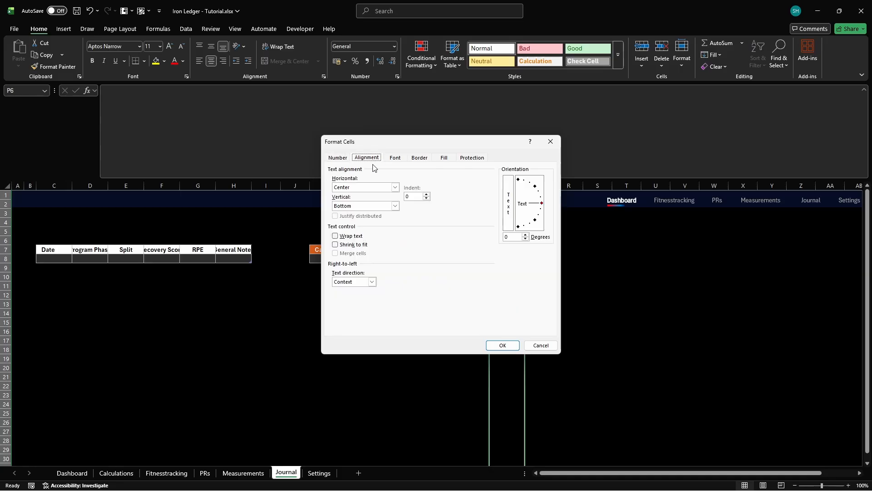
click(396, 187)
click(359, 202)
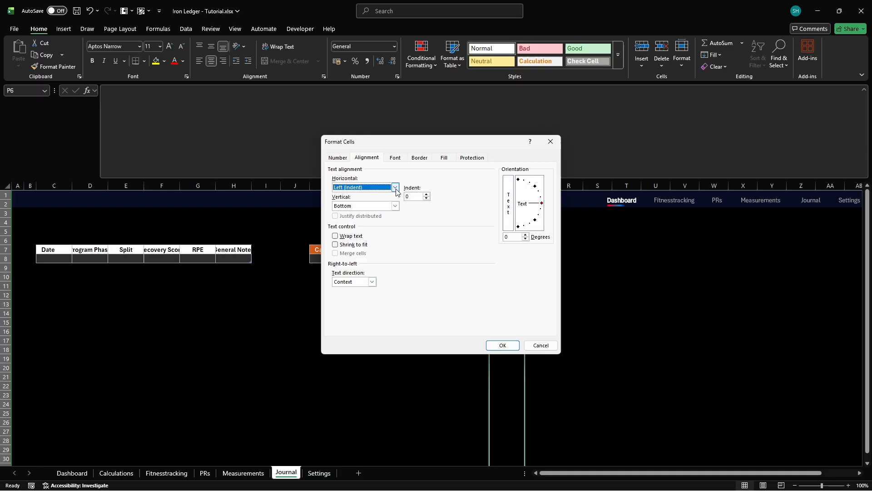
click(421, 196)
click(502, 346)
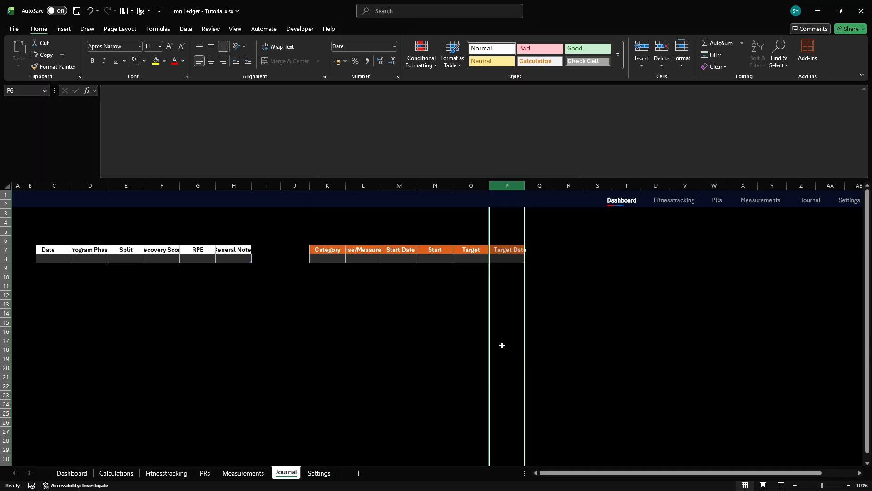
Start a formula-based conditional formatting rule for K8:P8 in the Goals table with the formula =True
key(Down)
key(Down)
key(shift+space)
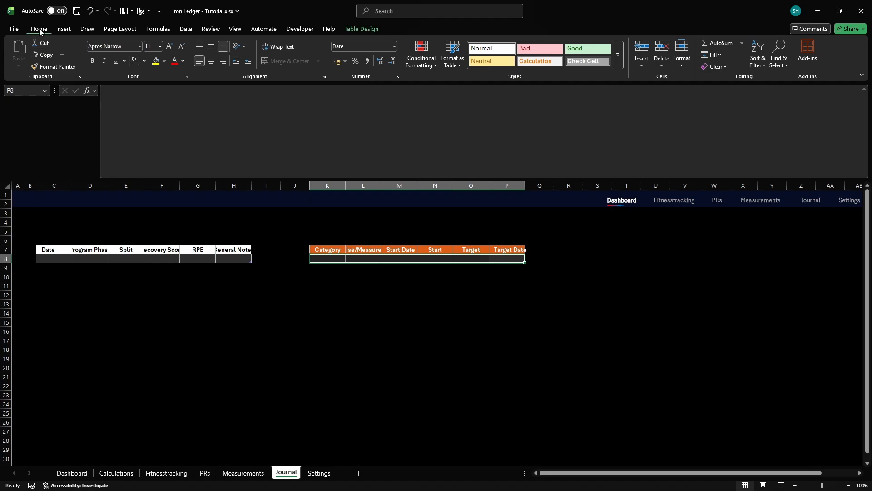
click(422, 58)
click(436, 203)
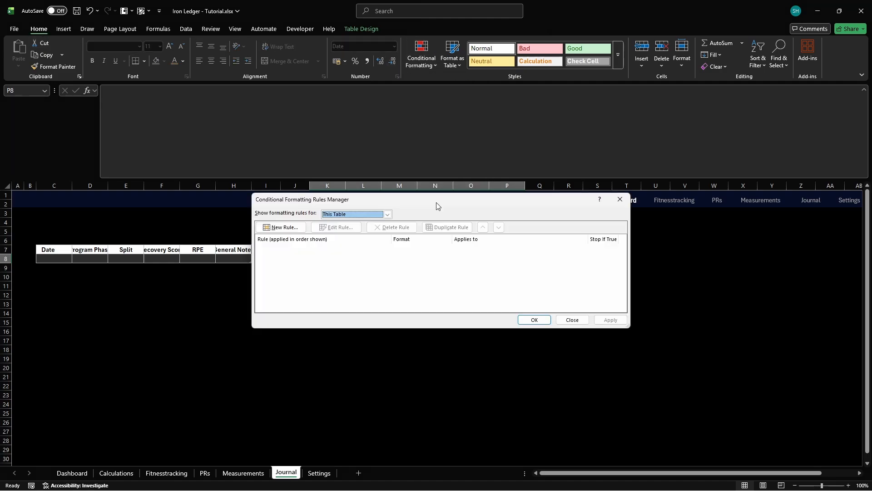
click(281, 227)
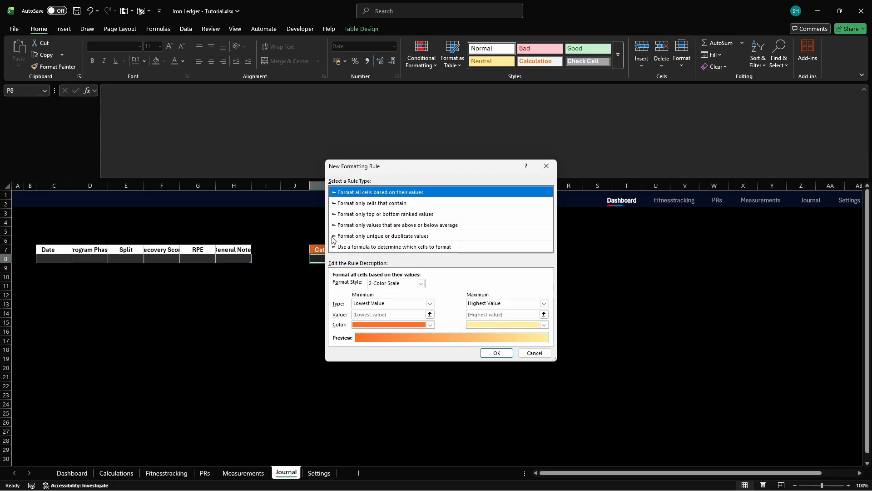
click(384, 247)
click(499, 285)
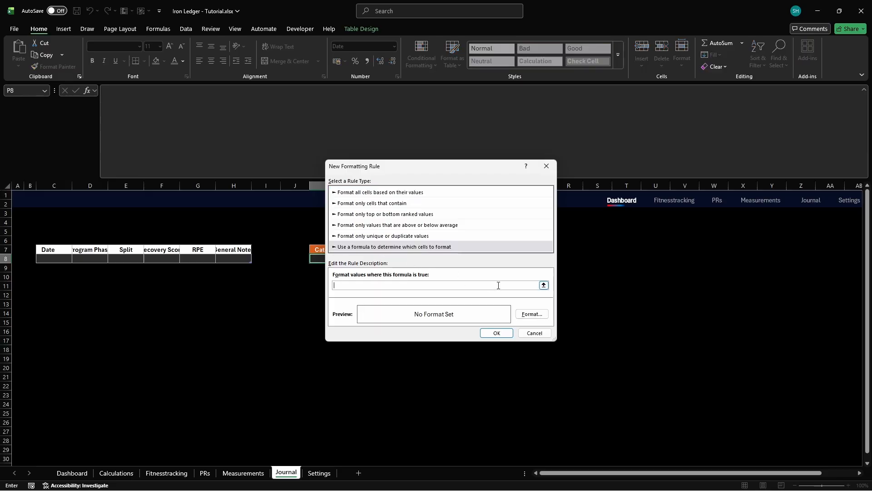
text(=True)
Set the =True rule's fill to a custom dark grey colour by hex code
click(532, 314)
click(392, 254)
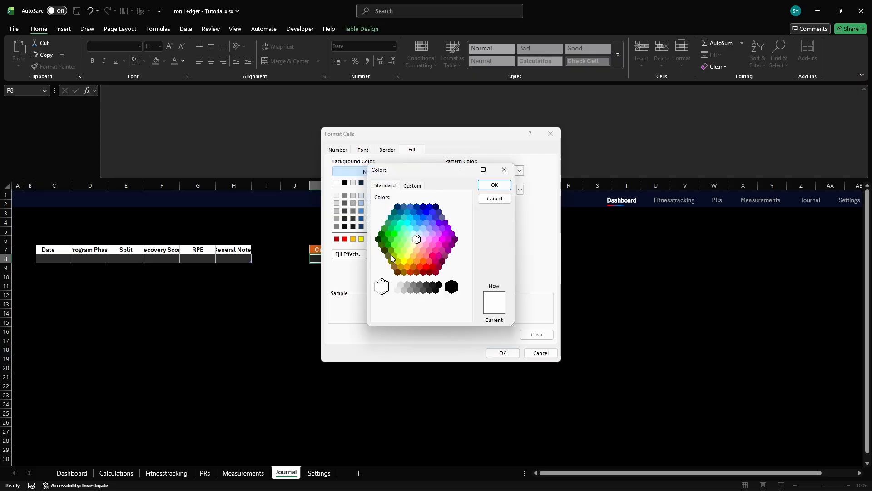
click(412, 186)
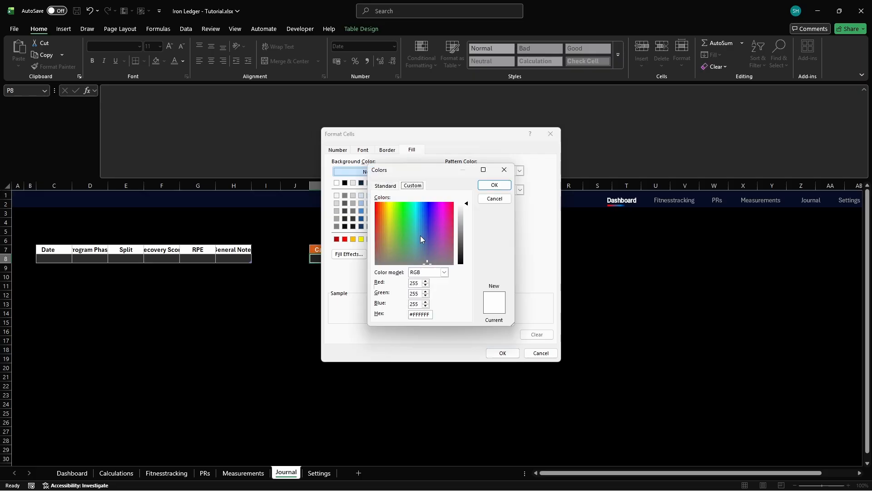
click(430, 314)
key(ctrl+a)
text(2E2)
key(Return)
Set a custom font colour by hex code for the =True rule and save the rule
click(363, 150)
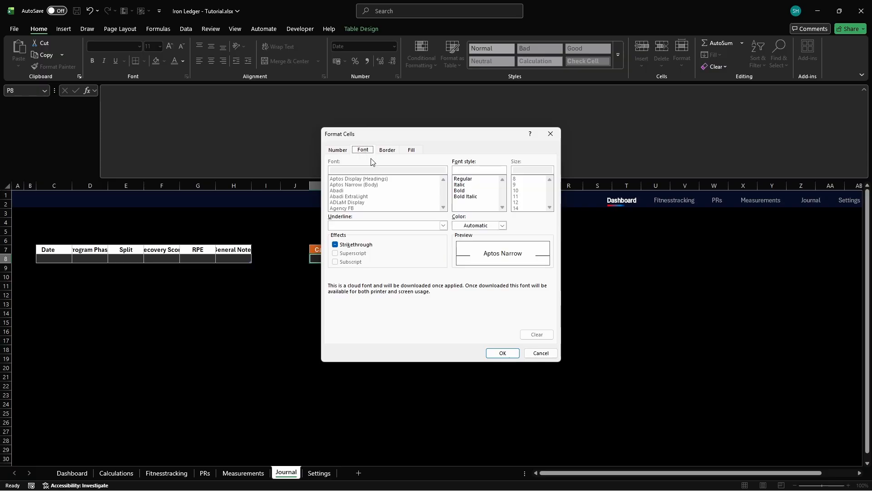
click(503, 225)
click(486, 404)
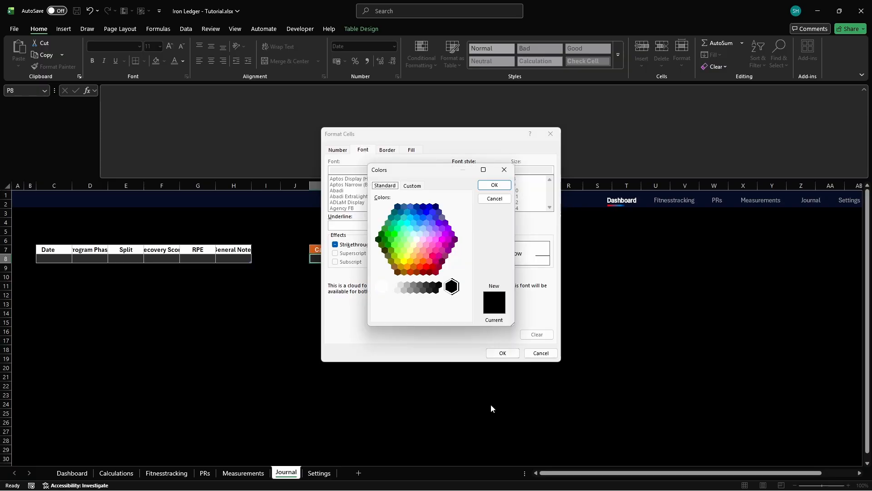
click(412, 186)
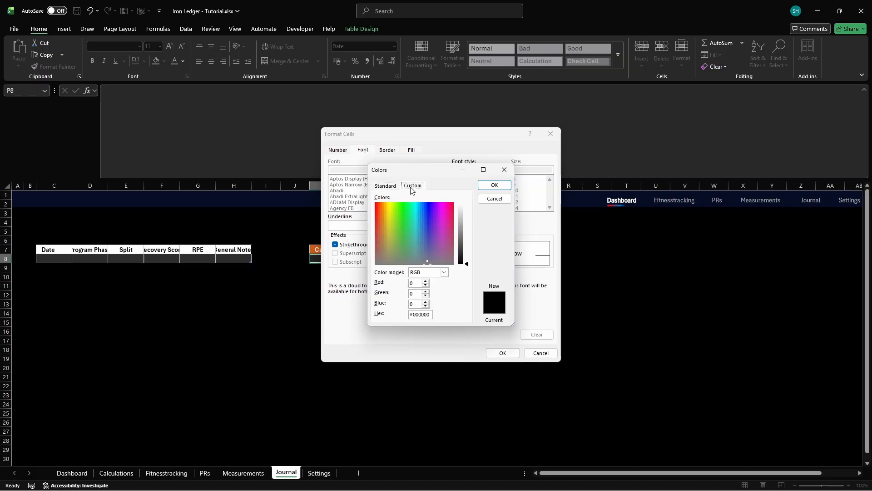
triple_click(420, 313)
key(BackSpace)
key(Return)
click(502, 353)
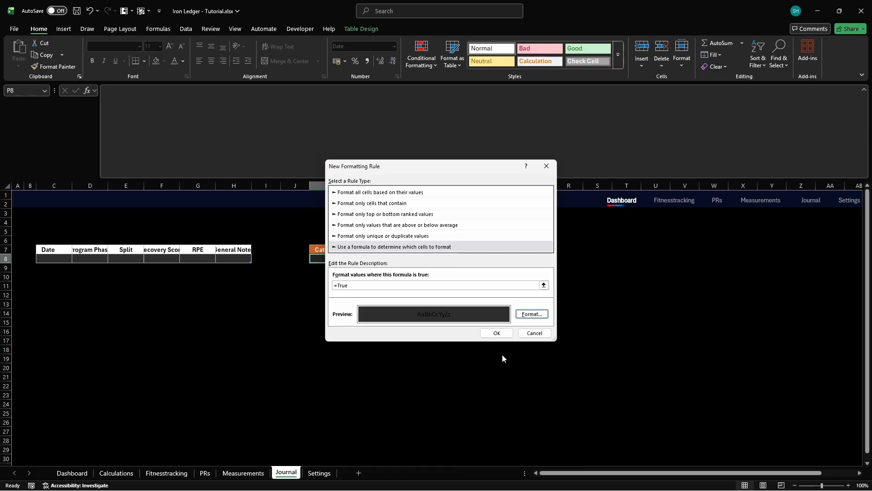
click(497, 336)
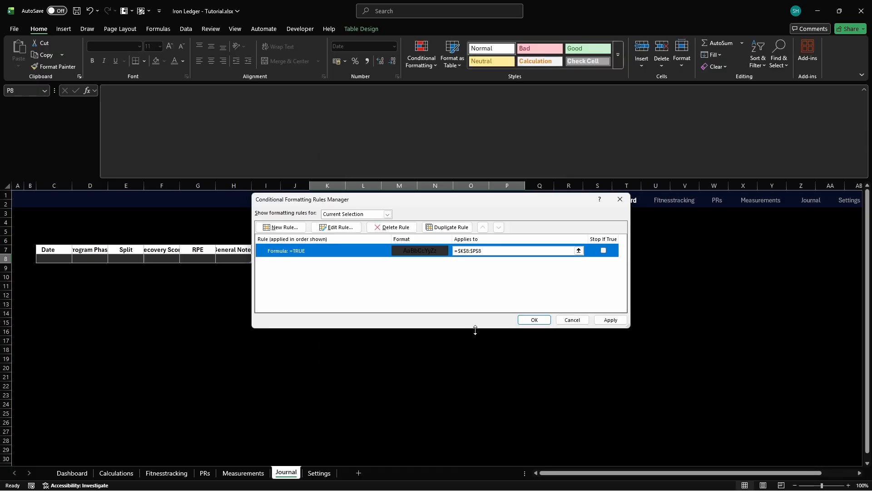
Add a second formula-based rule for the Goals table row with the formula =AND($P8<today, $P8<>"")
click(281, 227)
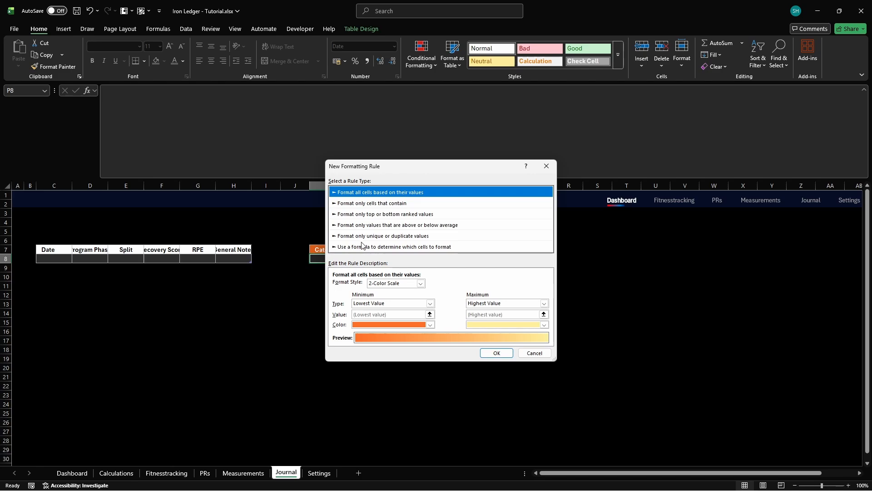
click(384, 247)
click(499, 285)
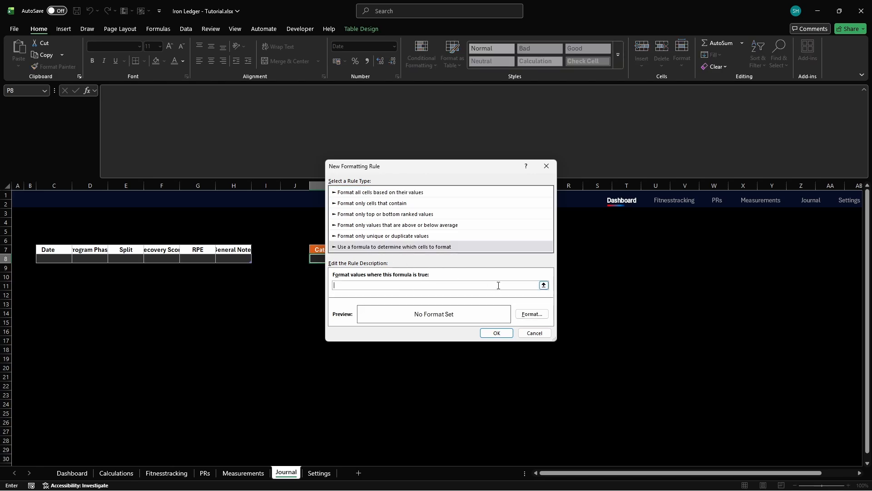
text(=AND($P8<today, $P8<>""))
Set the font colour of the =AND($P8<today, $P8<>"") rule to the custom hex value 000000
click(530, 314)
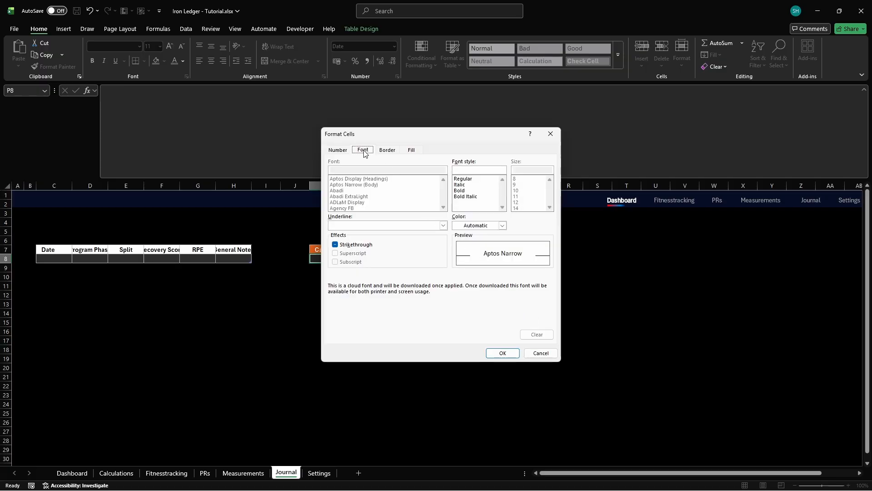
click(502, 225)
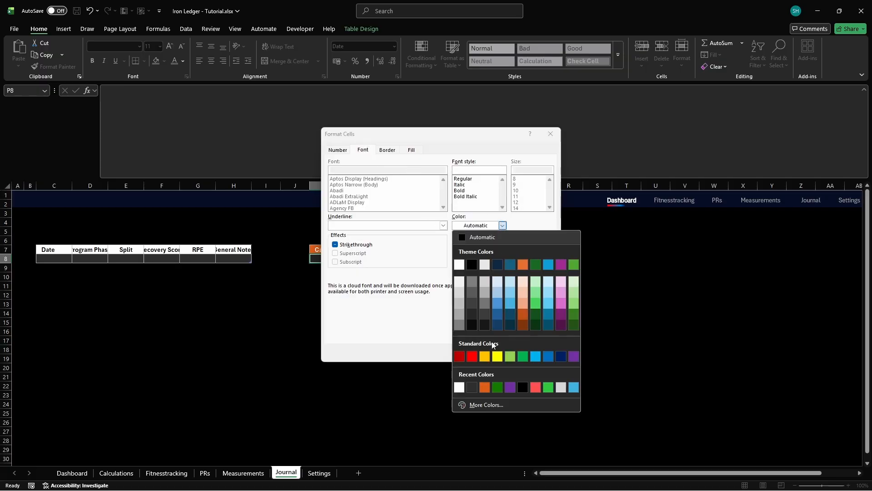
click(487, 404)
click(413, 187)
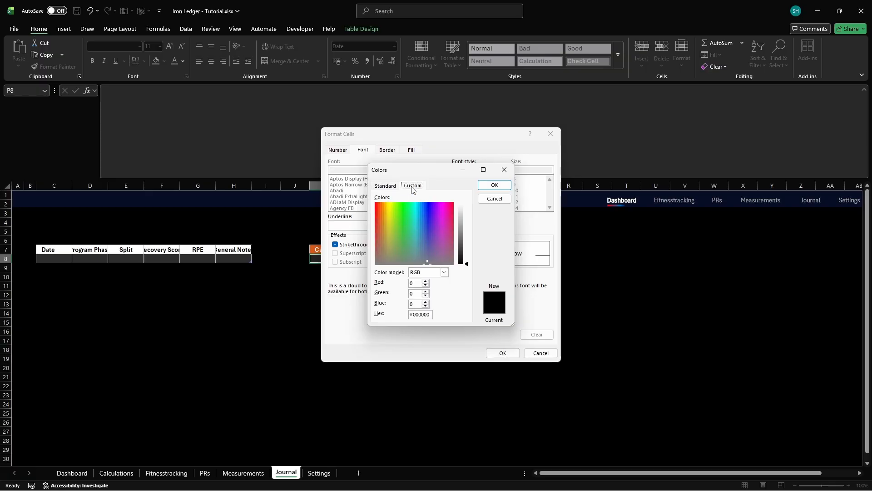
click(430, 314)
key(BackSpace)
key(BackSpace)
key(BackSpace)
key(BackSpace)
key(BackSpace)
key(BackSpace)
key(BackSpace)
text(000000)
key(Return)
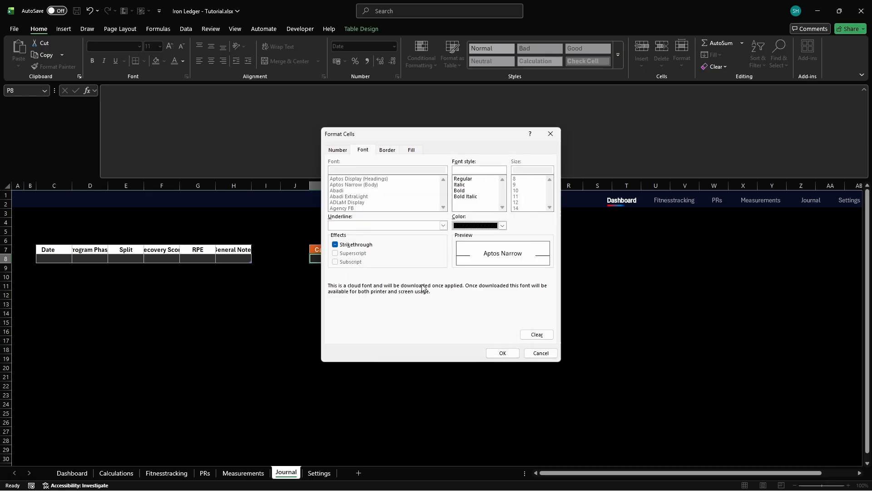
Set the past-date rule's fill to the custom hex colour FF0000 and save the rule
click(412, 150)
click(392, 254)
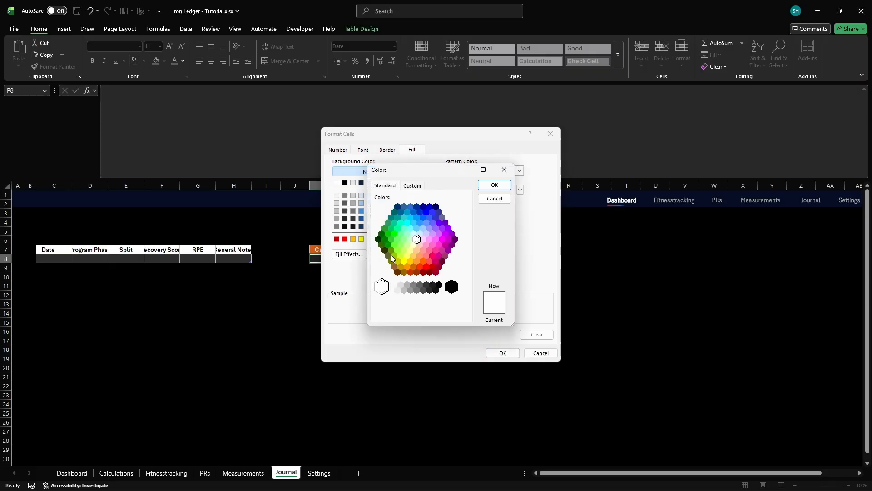
click(413, 187)
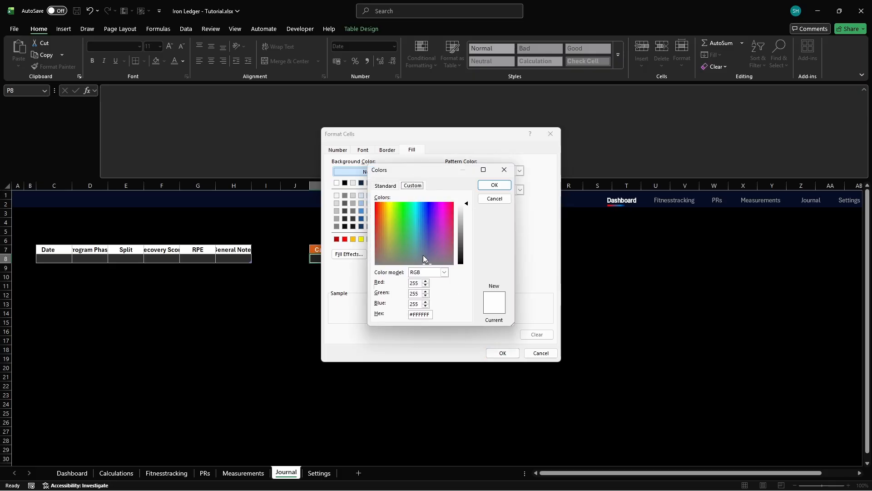
click(431, 314)
key(ctrl+a)
key(BackSpace)
text(FF0000)
key(Return)
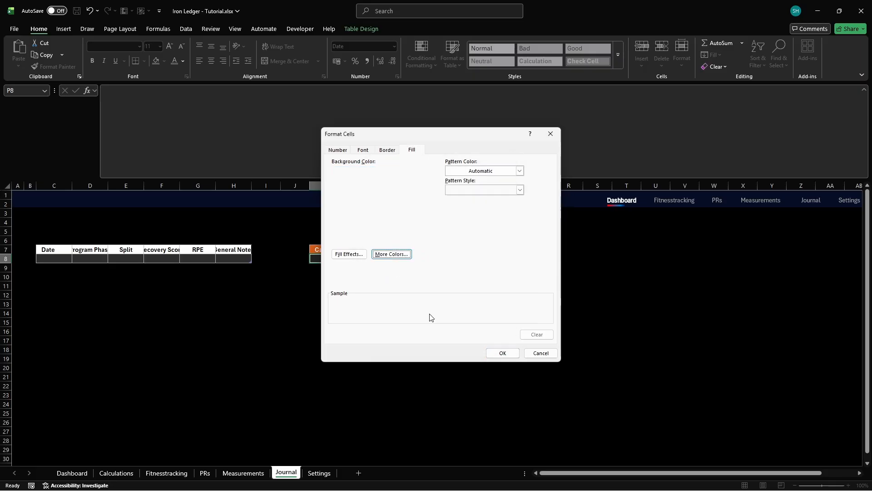
click(503, 353)
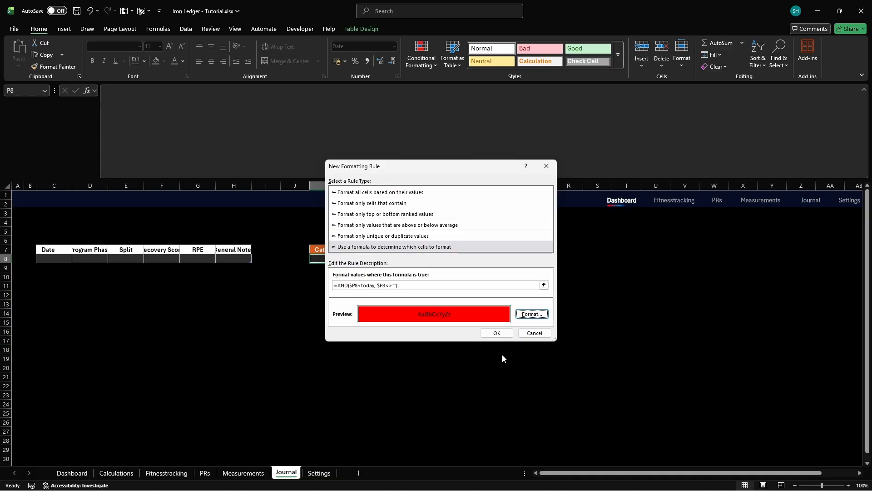
click(497, 333)
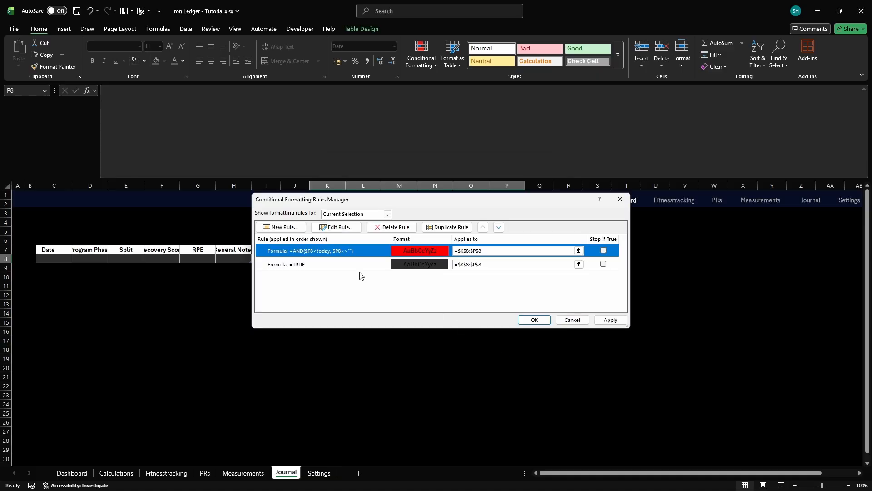
Add a third formula-based rule for the Goals row with the formula =AND($P8>=today, $P8<=today+15, $P8<>"")
click(281, 226)
click(382, 246)
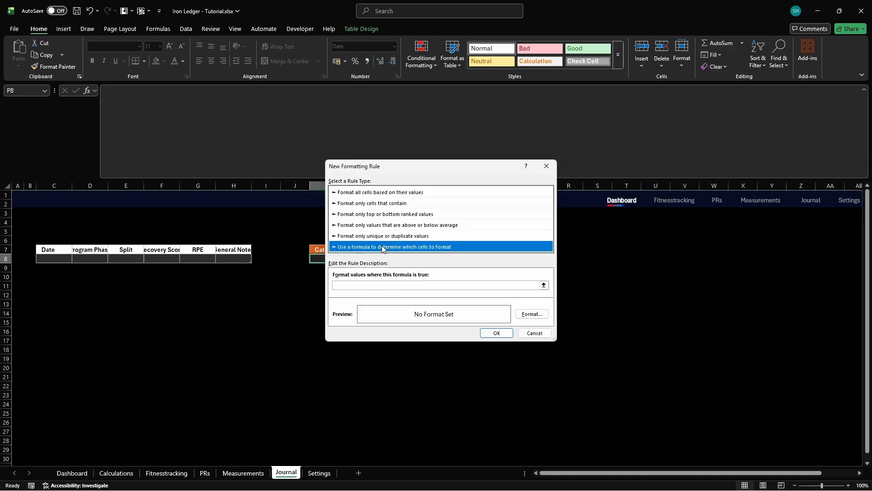
click(498, 286)
text(=)
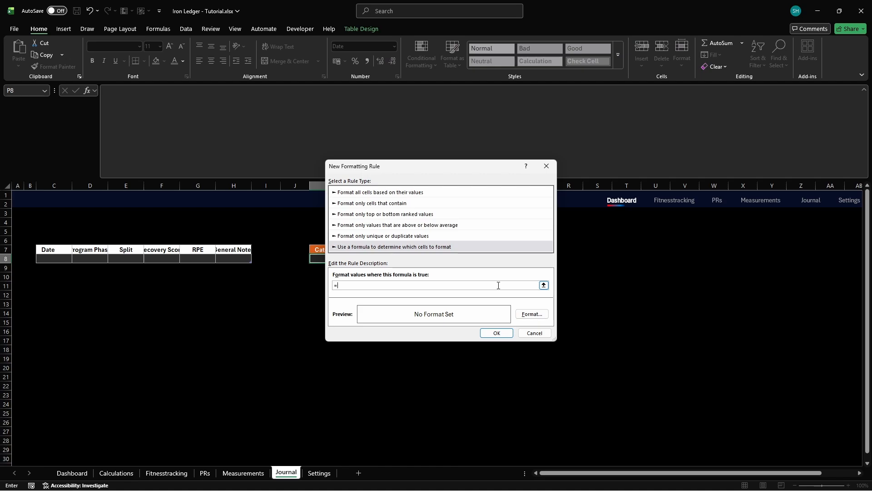
text(AND($P8>=)
text(=today+15, $P8<>""))
Set the fill of the 15-day deadline rule to a custom orange by hex code
click(530, 314)
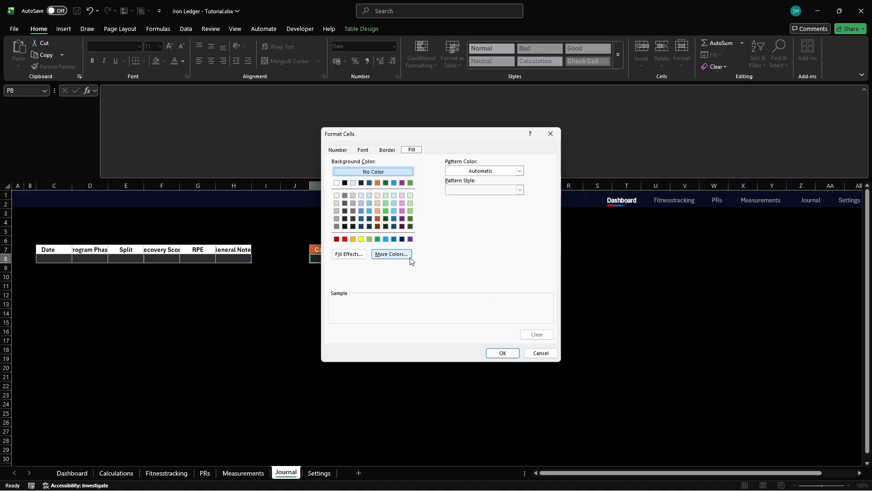
click(392, 254)
click(412, 187)
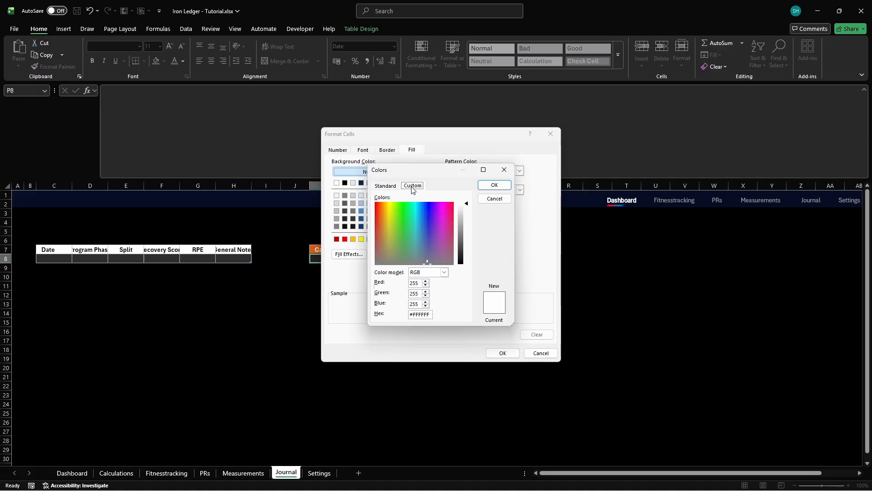
click(431, 314)
key(BackSpace)
key(BackSpace)
key(BackSpace)
key(BackSpace)
key(BackSpace)
key(BackSpace)
key(BackSpace)
text(FF5)
key(Return)
Set a custom black font colour by hex code for the 15-day deadline rule and save the rule
click(363, 151)
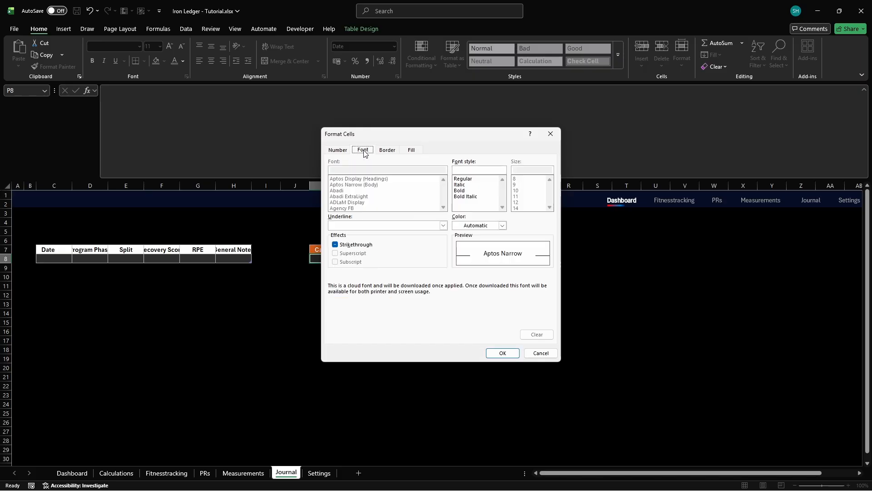
click(503, 225)
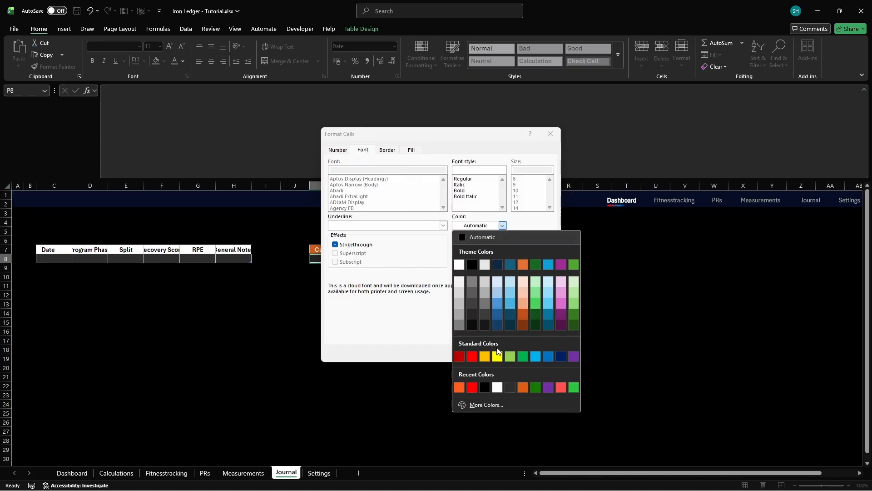
click(487, 404)
click(412, 186)
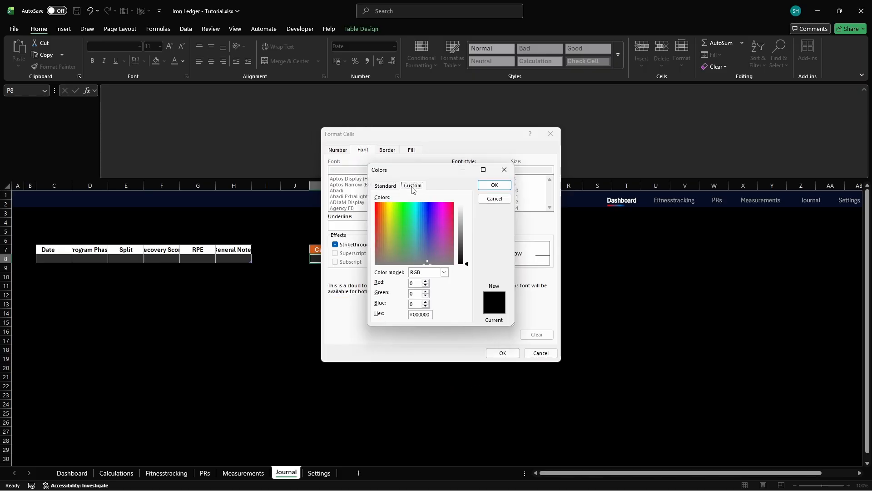
click(430, 314)
key(BackSpace)
key(BackSpace)
key(BackSpace)
key(BackSpace)
key(BackSpace)
key(BackSpace)
key(BackSpace)
key(Return)
click(502, 354)
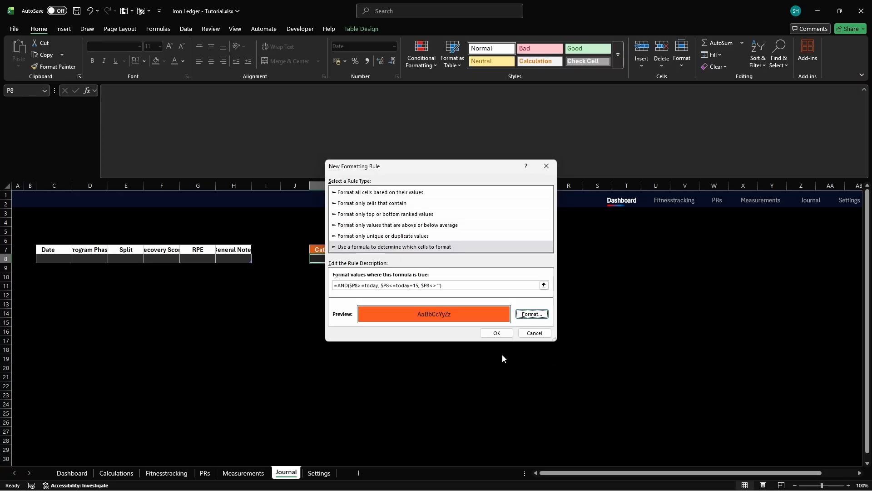
click(498, 332)
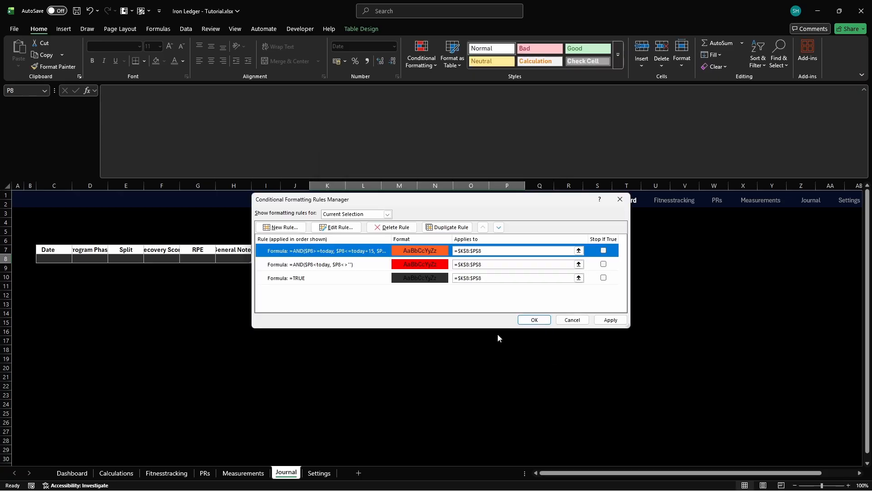
Enable Stop If True for all three Goals row rules and apply the conditional formatting
click(604, 250)
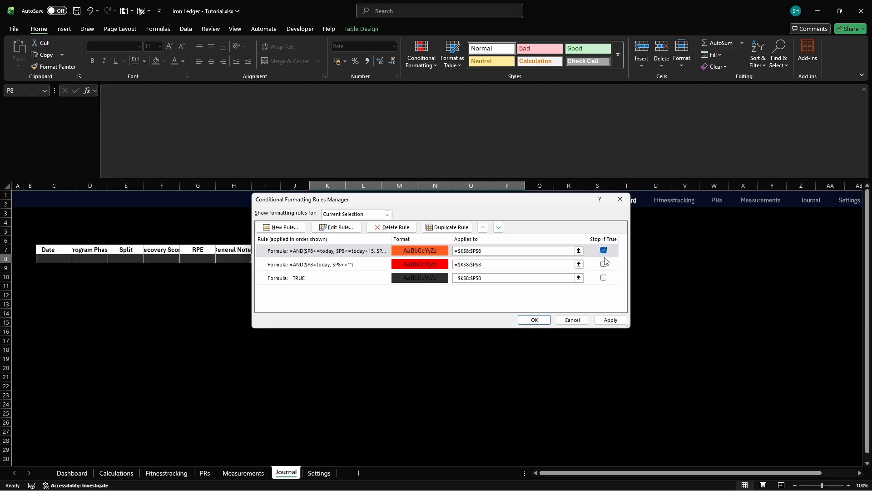
click(604, 264)
click(603, 277)
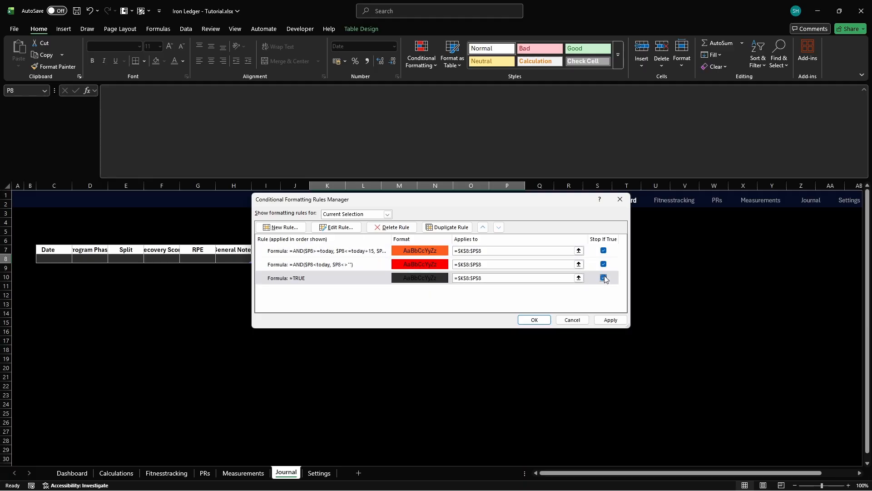
click(611, 321)
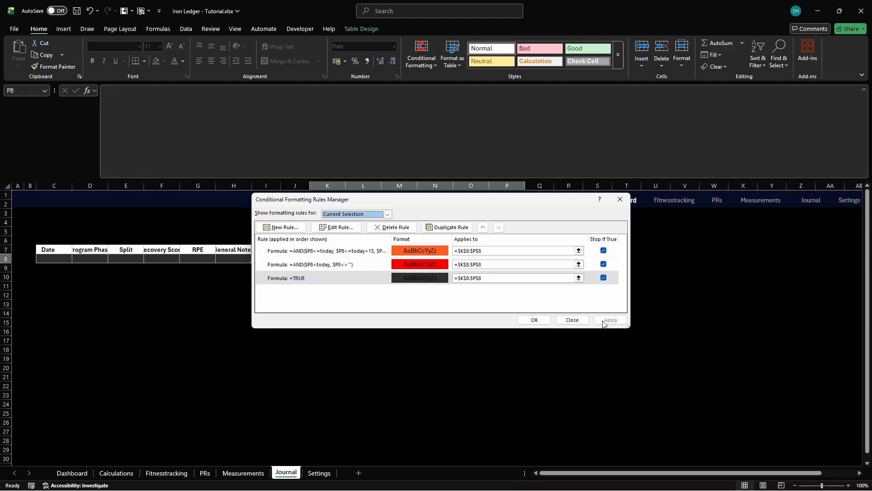
click(534, 319)
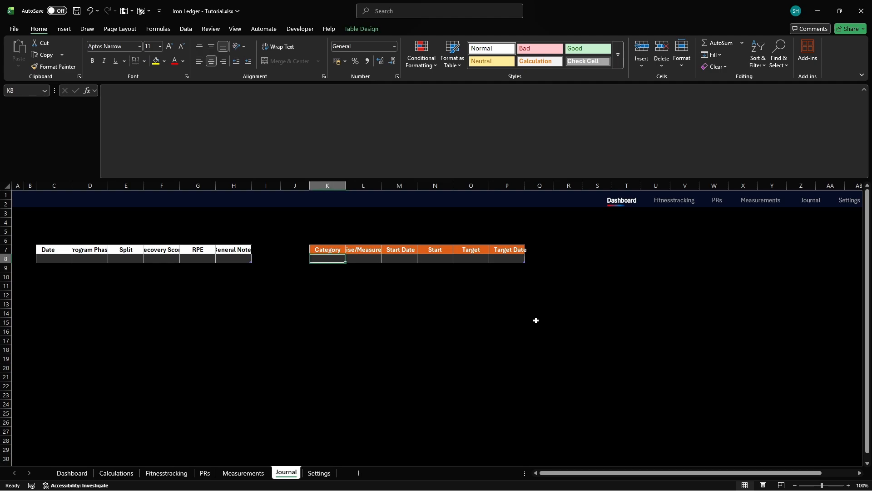
Enter Push as the category in K8 and add a list validation to the cell with the source =cs_cat_order
text(Push)
key(ctrl+Return)
click(184, 29)
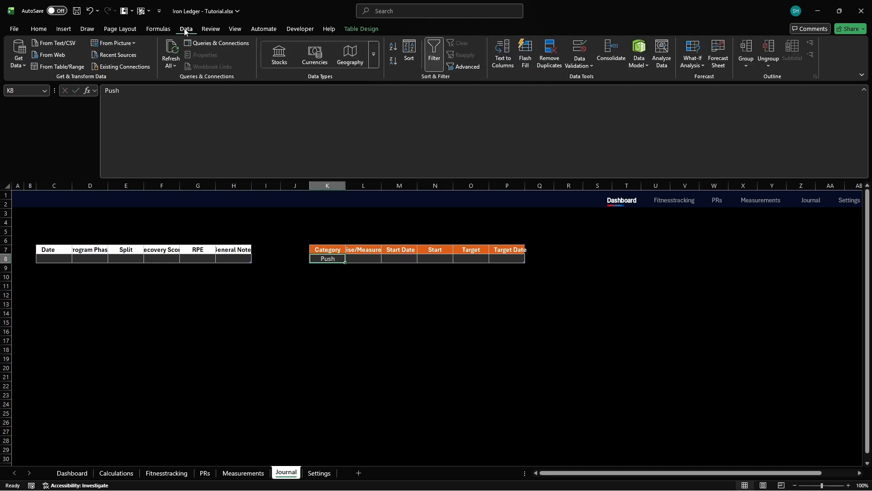
click(579, 50)
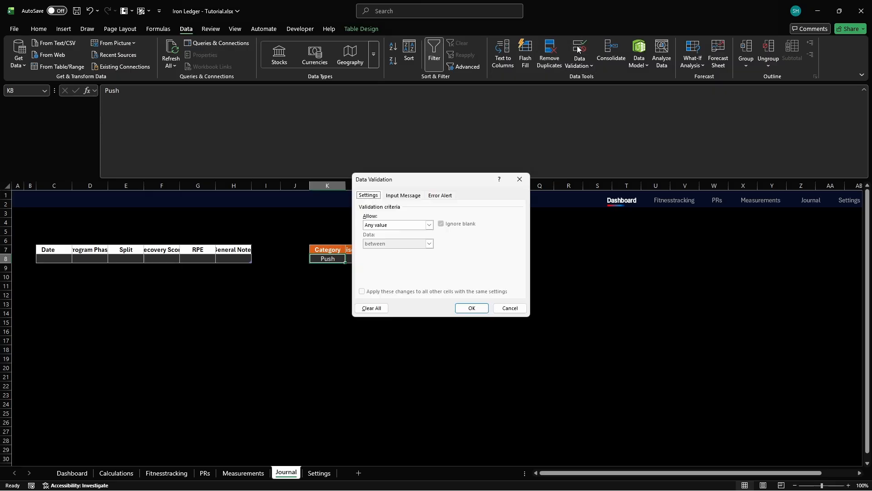
click(429, 224)
click(395, 250)
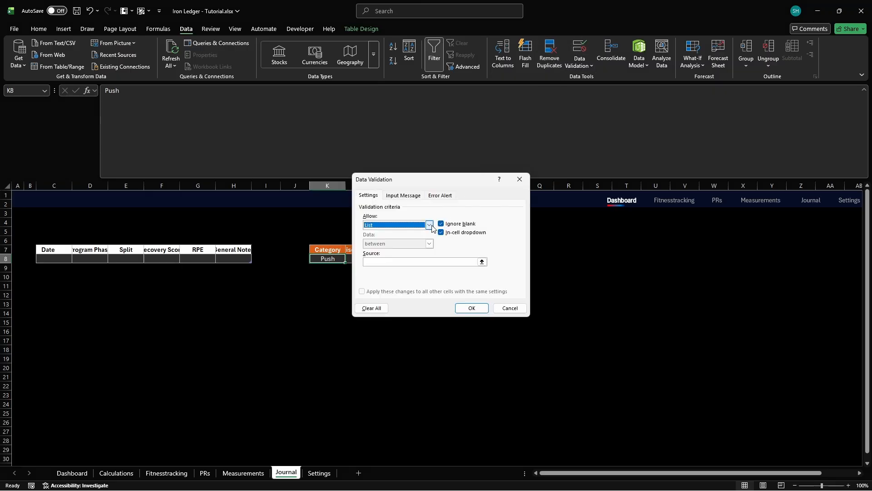
click(471, 262)
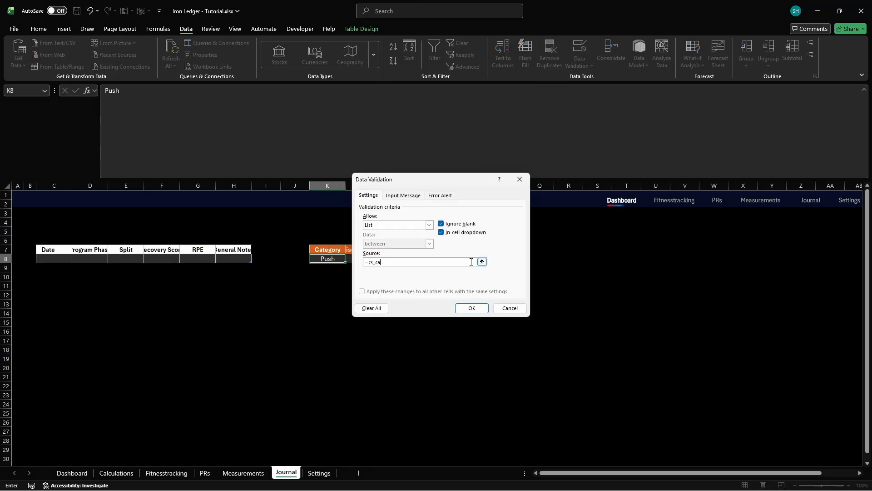
text(=cs_cat_order)
key(Return)
Add a dependent list validation to L8 using INDIRECT with "cft_exercises_" and a SUBSTITUTE that replaces spaces with underscores
key(Right)
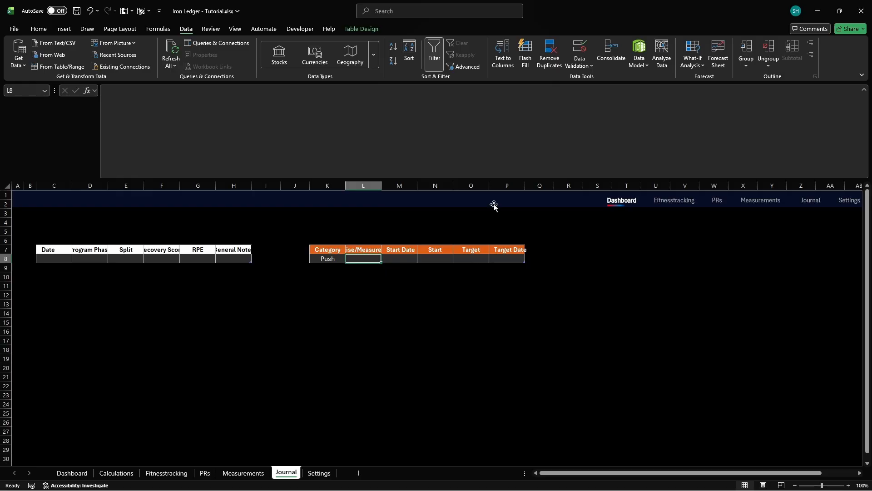
click(567, 56)
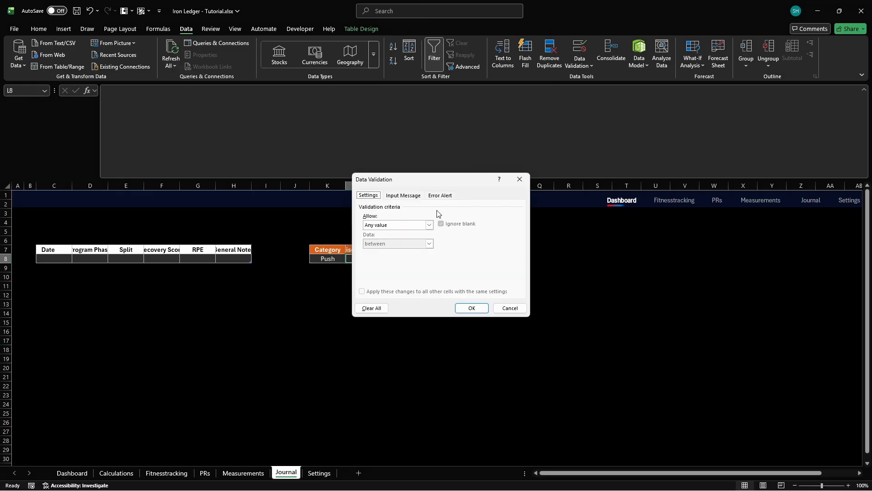
click(428, 224)
click(394, 249)
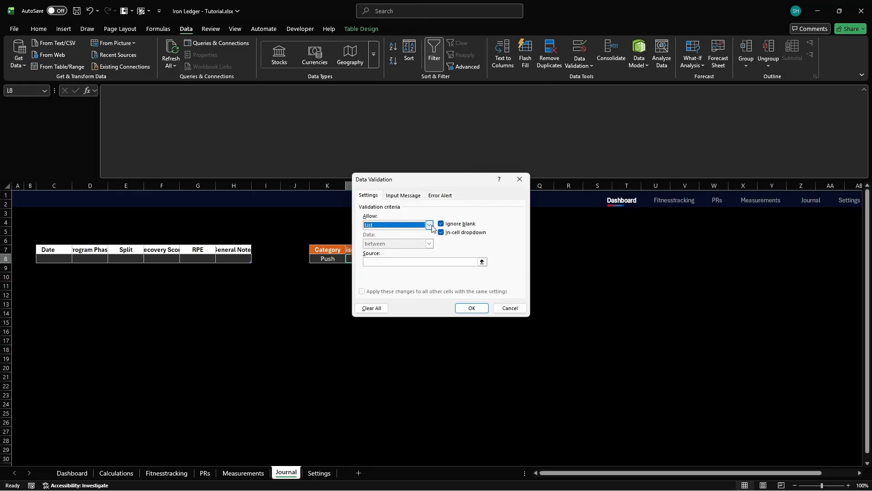
click(471, 261)
text(=INDIRECT("cft_exercises_"&SUBSTITU)
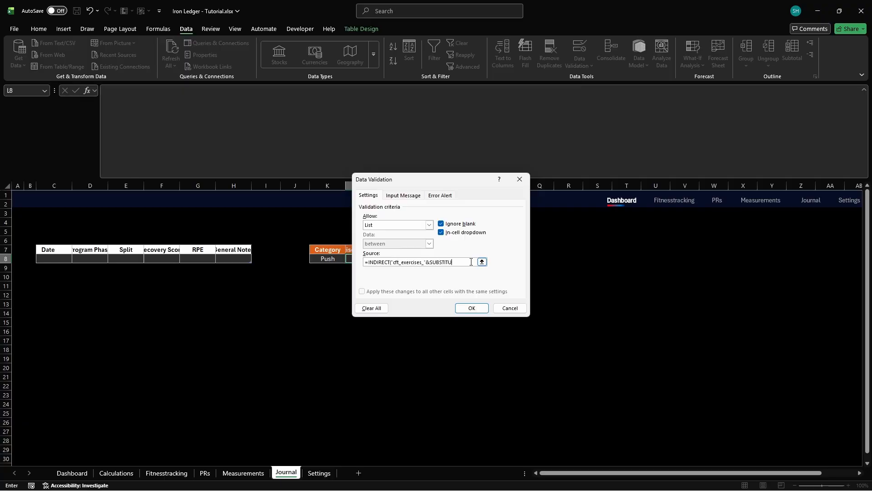
text( ","_")))
key(Return)
Complete row 8 of the Goals table with Benchpress, start date 10.12.25, start 70, target 90 and target date 30.12.2025
text(Bench)
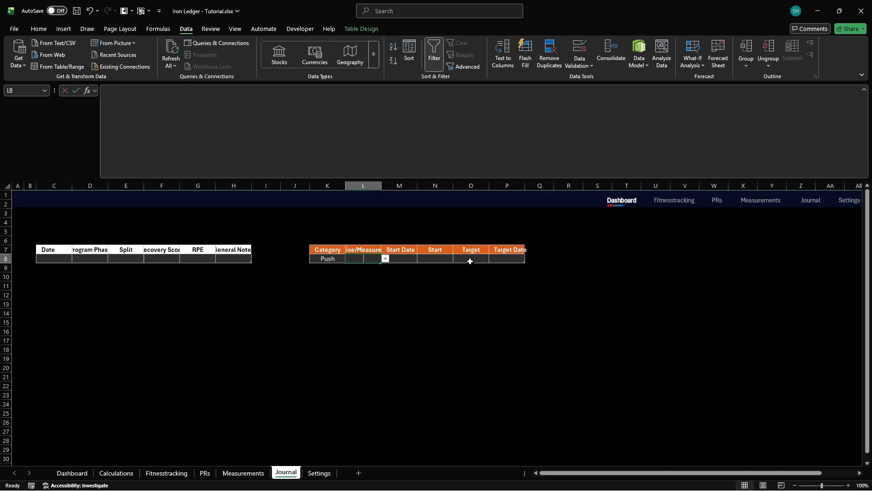
text(press)
key(Tab)
text(10.12.25)
key(Tab)
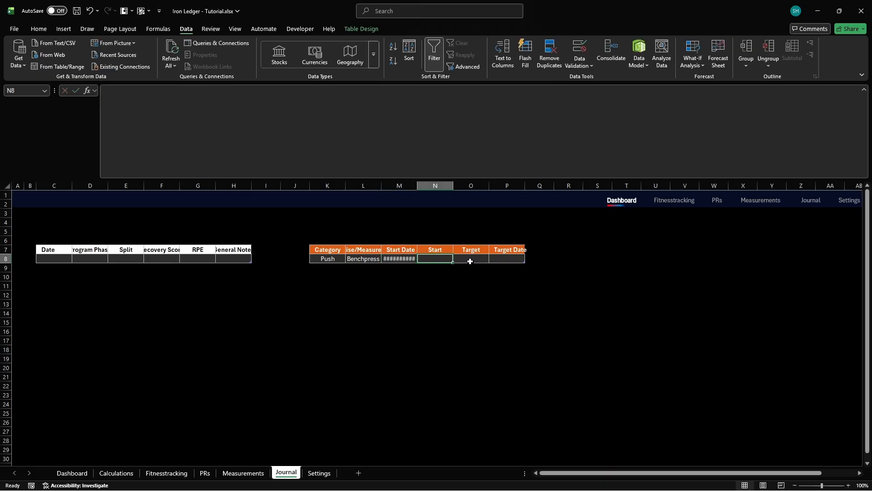
text(70)
key(Tab)
text(90)
key(Tab)
text(30.12.2025)
key(Return)
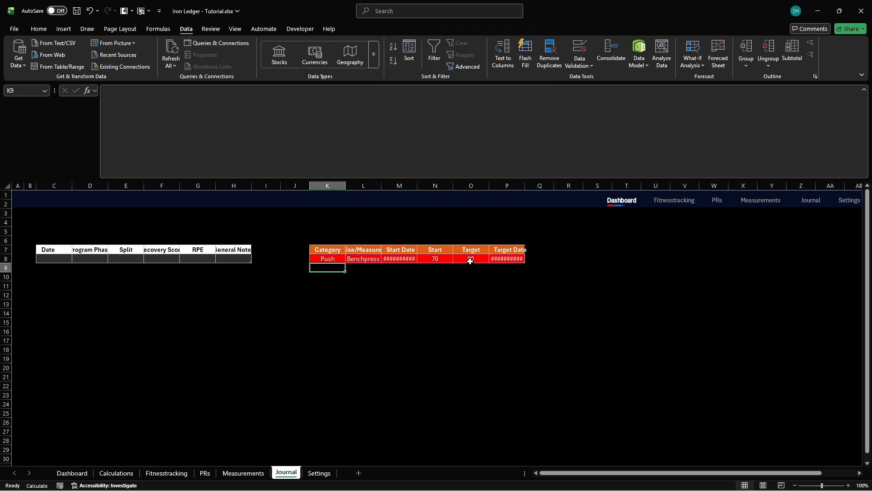
Add a second goal in row 9: Push, Benchpress, start date 10/11/2025, start 70, target 90, target date 05/12/2025
text(Push)
key(Tab)
text(Benchpress)
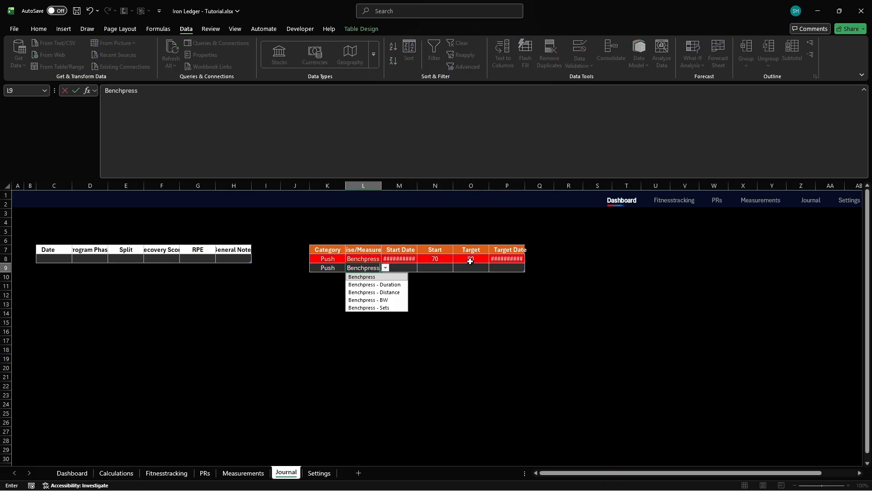
key(Tab)
text(10/12/2025)
key(Tab)
text(70)
key(Tab)
text(90)
key(Tab)
text(05/)
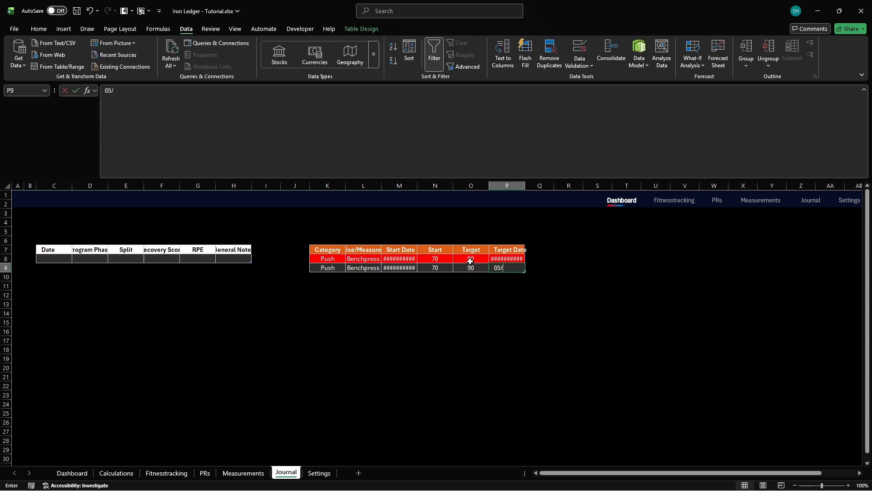
text(12/2025)
key(Return)
Add a third goal in row 10: Push, Benchpress, start date 10/11/2025, start 70, target 90, target date 01/03/2026
text(Push)
key(Tab)
text(Benchp)
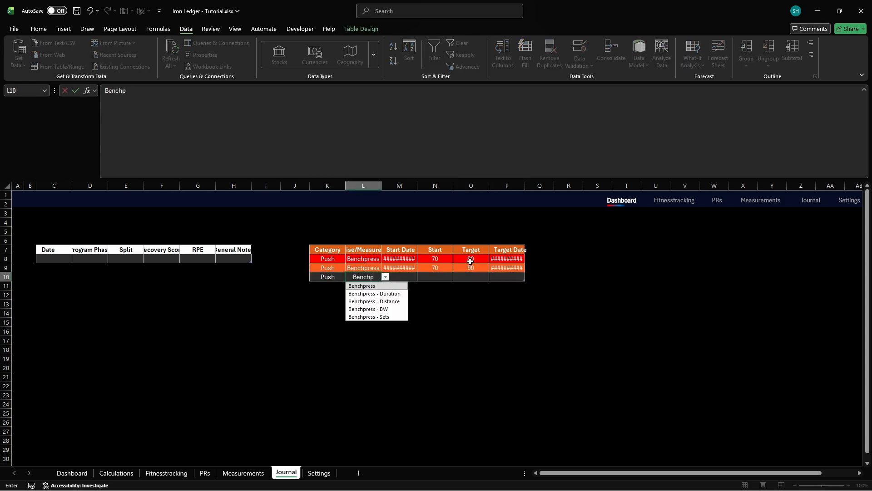
text(ress)
key(Tab)
text(10/12/2025)
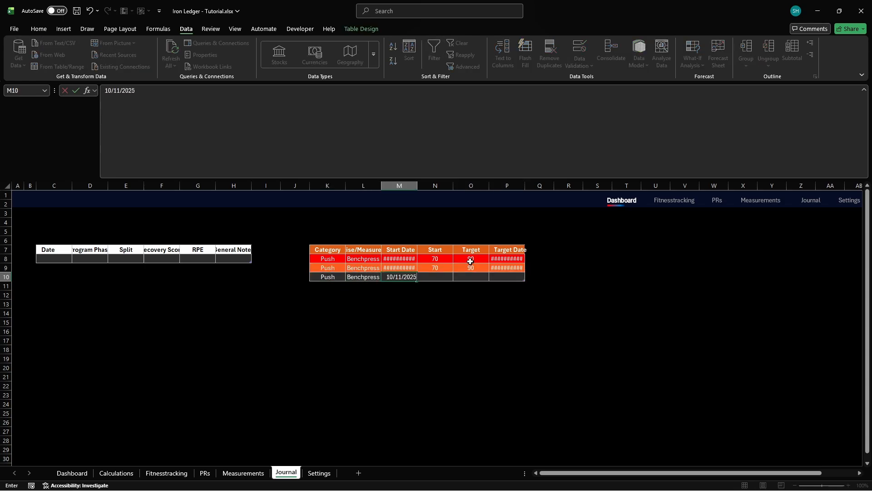
key(Tab)
text(70)
key(Tab)
text(90)
key(Tab)
text(10/12/2025)
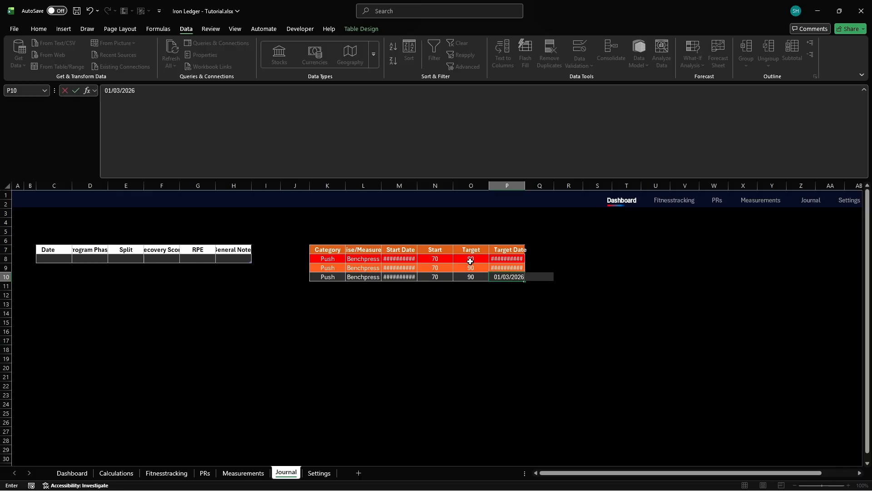
key(Return)
AutoFit all column widths on the Journal sheet to show the goal dates and headers in full
key(ctrl+a)
key(alt+h)
key(o)
key(i)
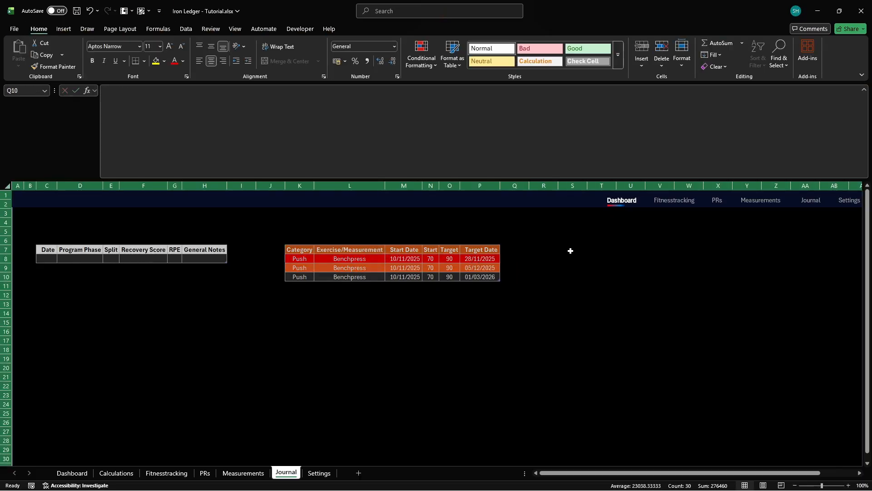
Create a five-column table with headers from the range S7:W7
click(582, 250)
key(shift+Right)
key(shift+Right)
key(shift+Right)
key(shift+Right)
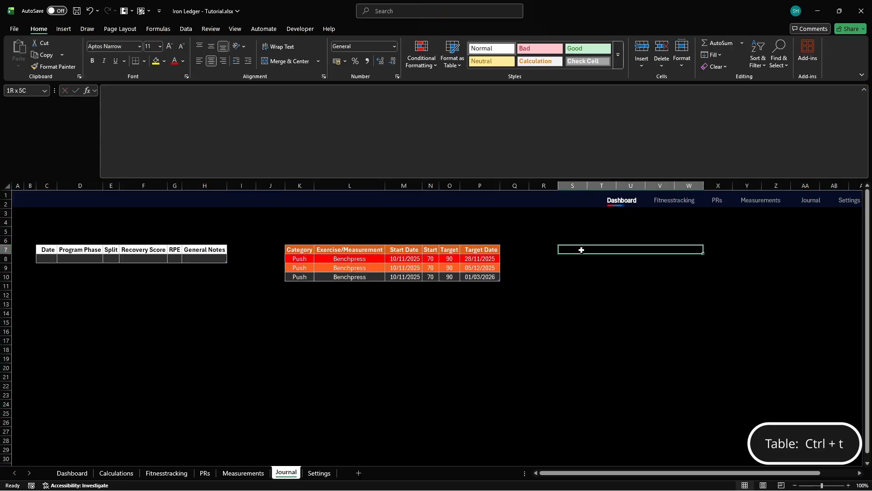
key(ctrl+t)
click(399, 270)
key(Return)
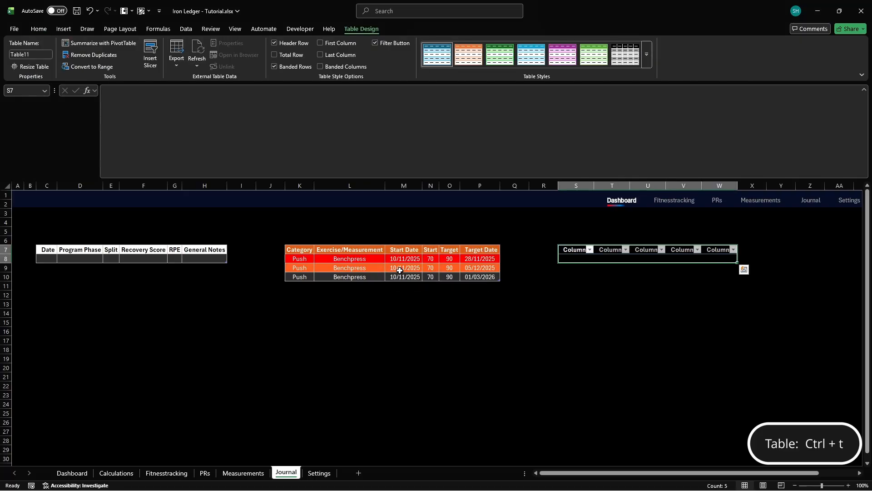
Apply the custom white-header table style to the new table and clear its existing formatting
click(646, 56)
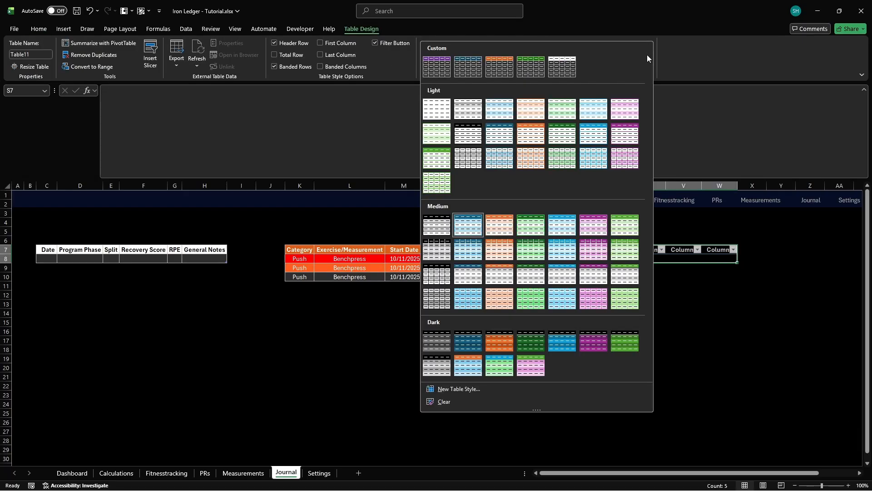
right_click(559, 66)
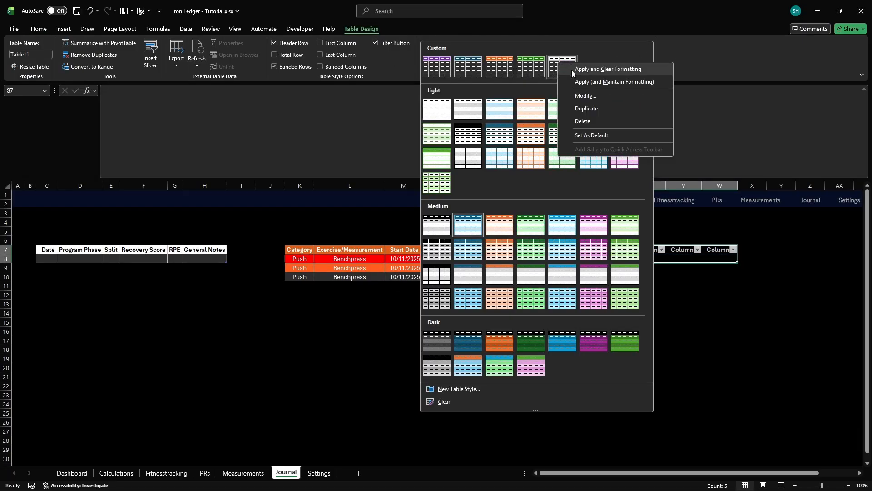
click(576, 71)
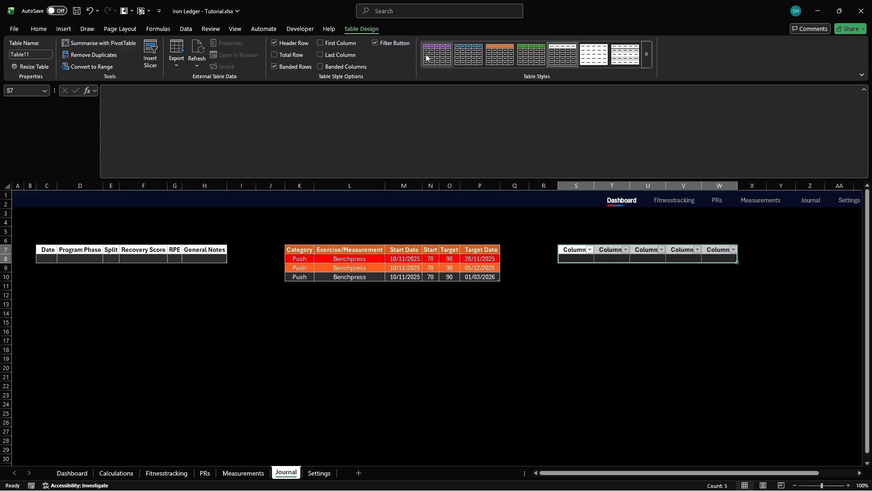
Name the new table Supplements and turn off its filter buttons
click(27, 55)
text(Supplements)
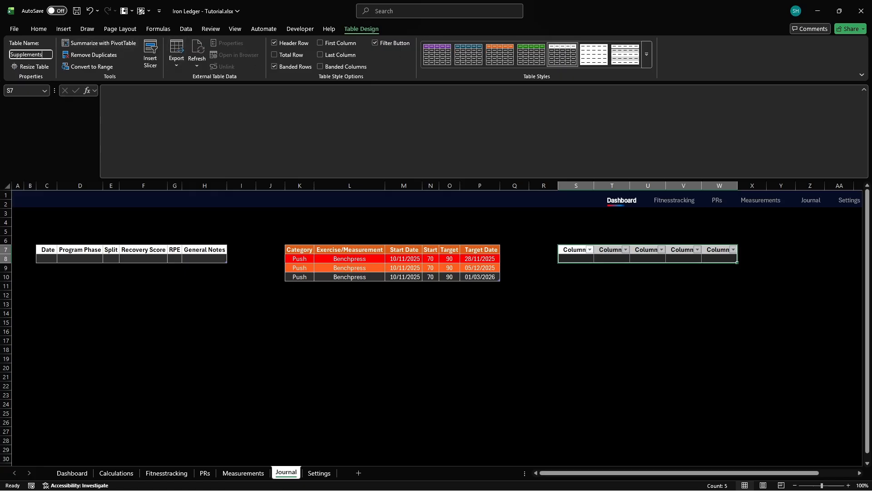
key(Return)
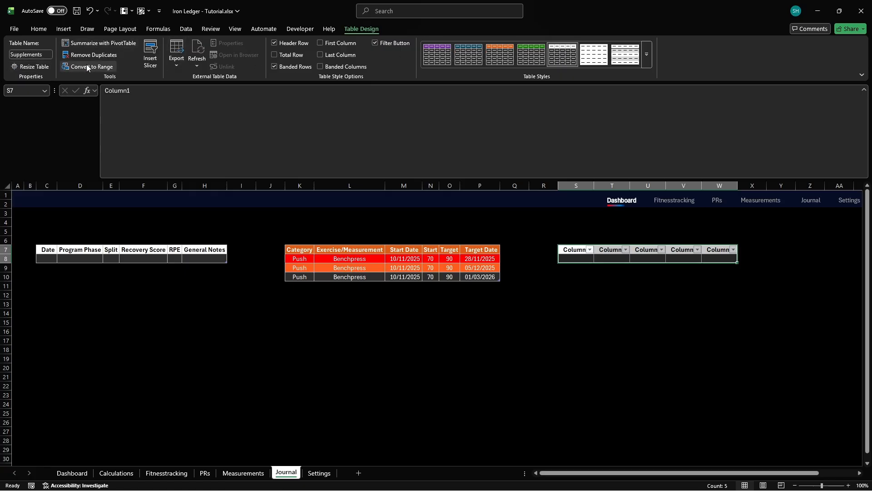
click(374, 44)
Give column S the custom number format dd/mm/yyyy
key(ctrl+shift+Down)
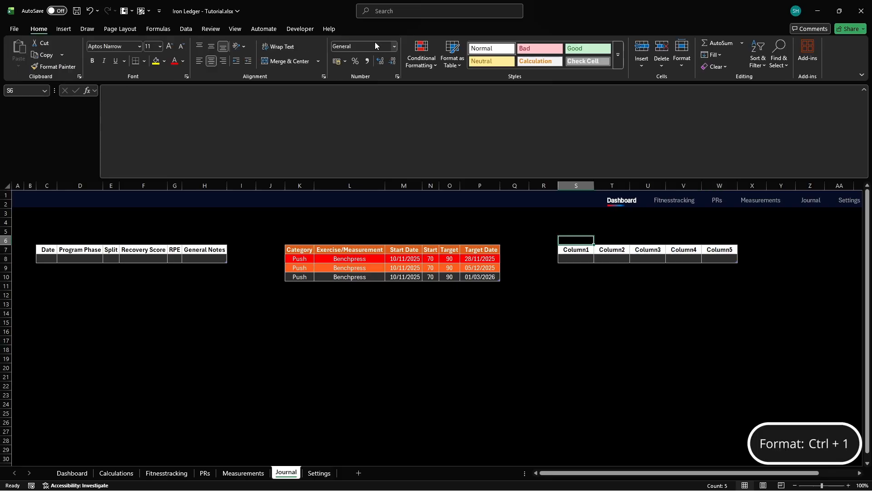
key(ctrl+1)
click(337, 158)
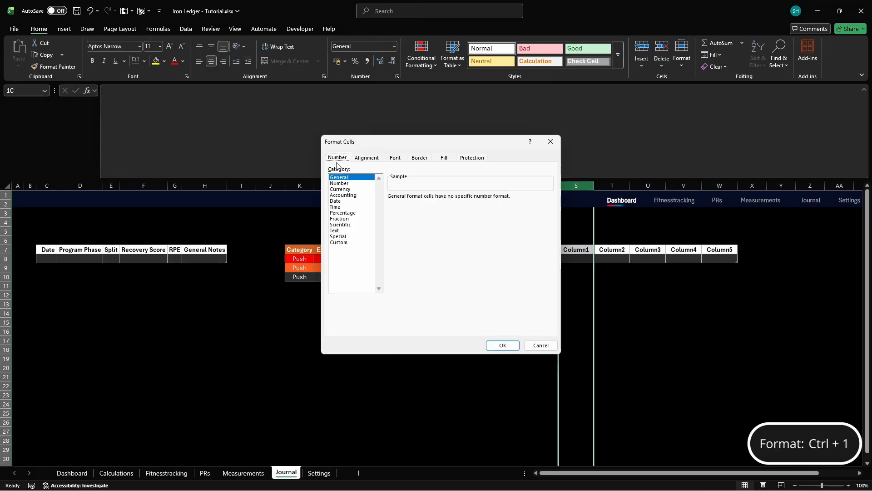
click(339, 242)
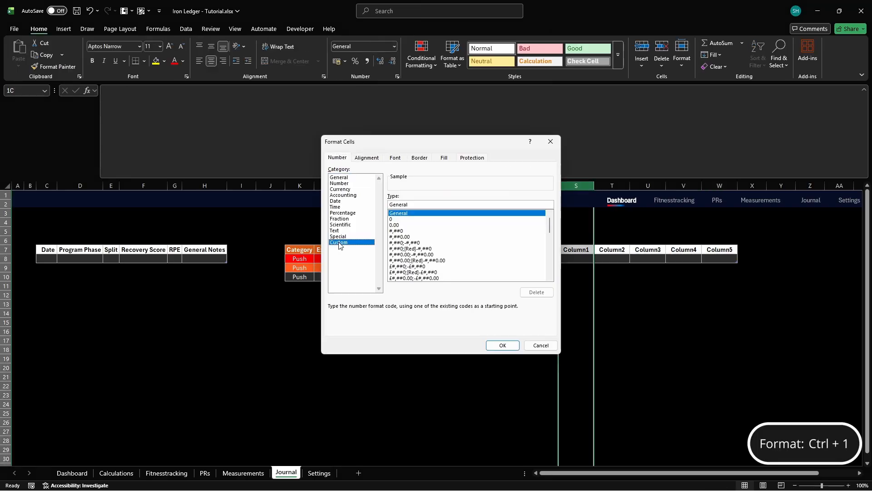
double_click(536, 205)
text(dd/mm/yyyy)
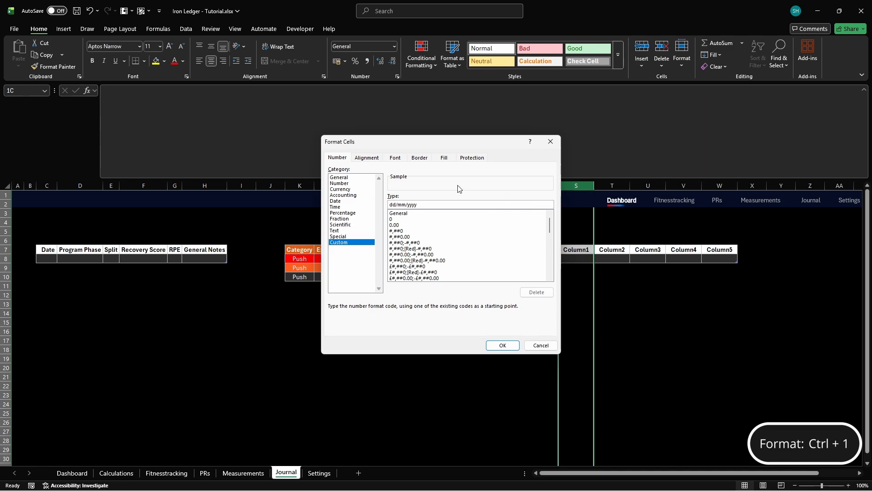
Set column S to Left (Indent) horizontal alignment with an indent of 1 and apply the cell formatting
click(367, 157)
click(395, 188)
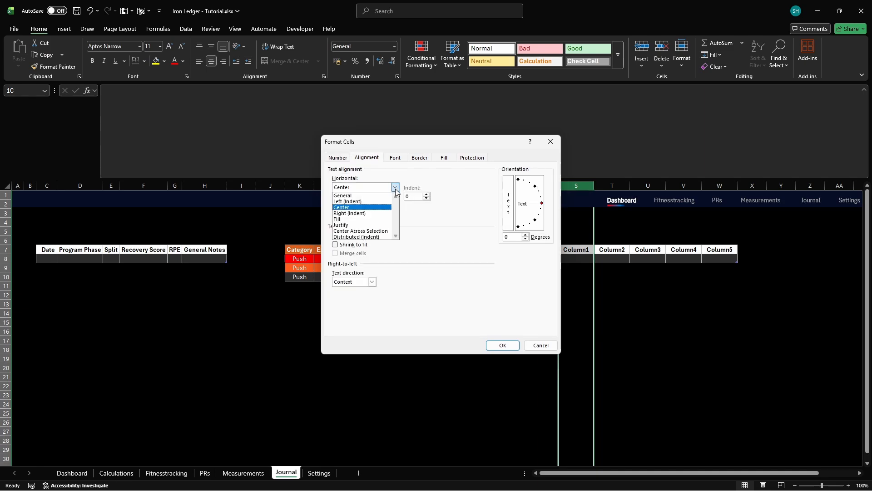
click(386, 201)
double_click(421, 196)
text(1)
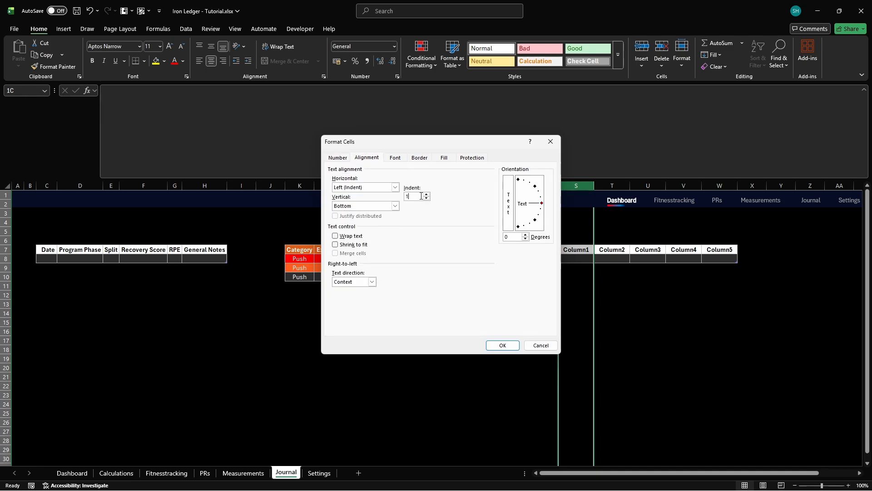
click(502, 346)
Title the Supplements table's columns Date, Supplements, Dosis, Energy Level and General Notes
text(Date)
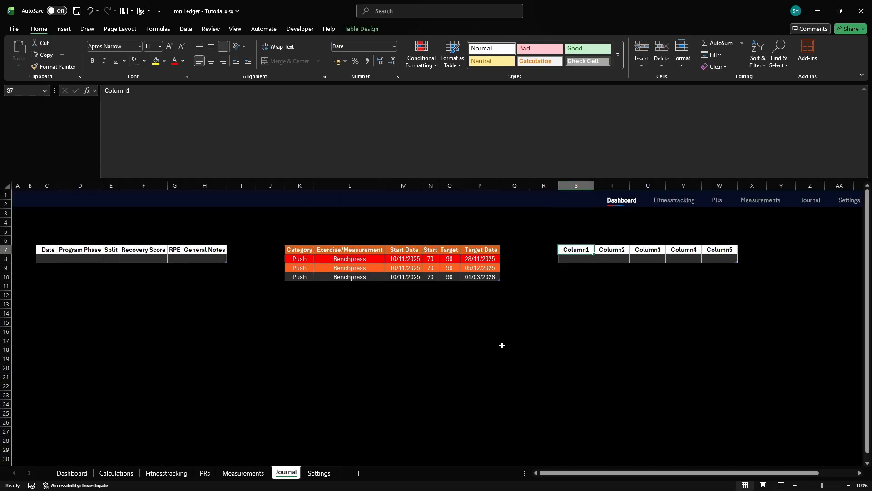
key(Tab)
text(Supplements)
key(Tab)
text(Dosis)
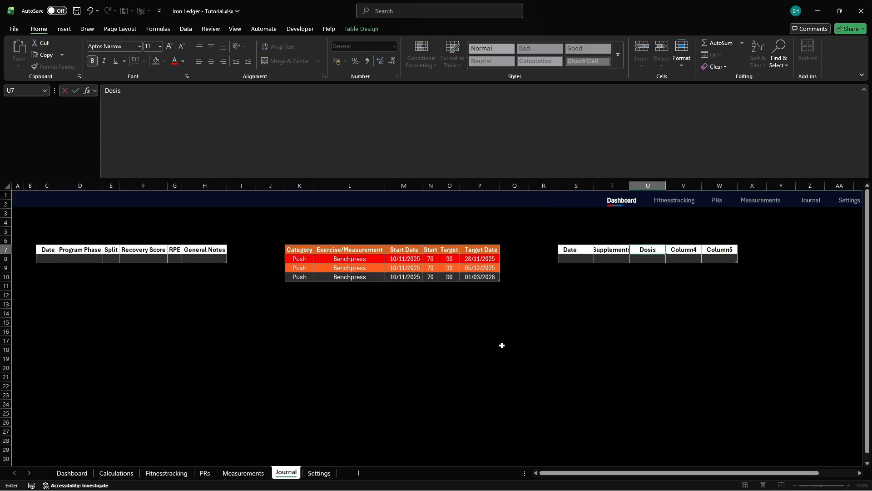
key(Tab)
text(Energy Level)
key(Tab)
text(Genera)
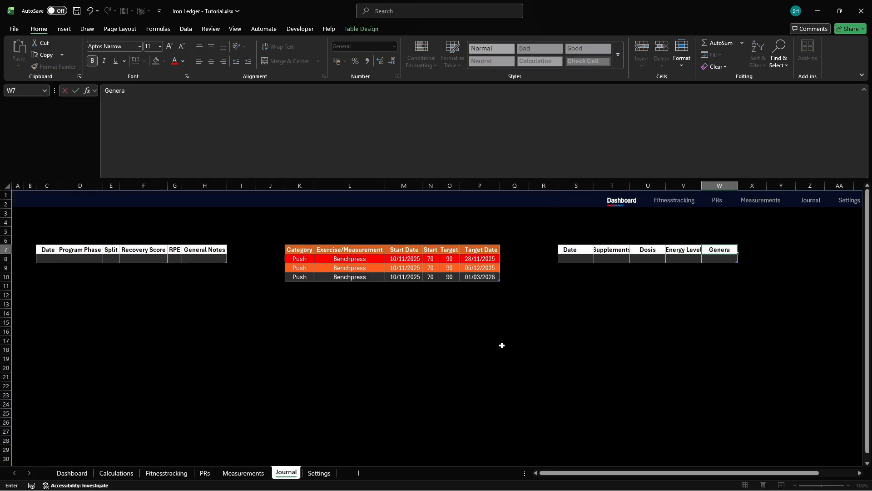
text(l Notes)
key(Return)
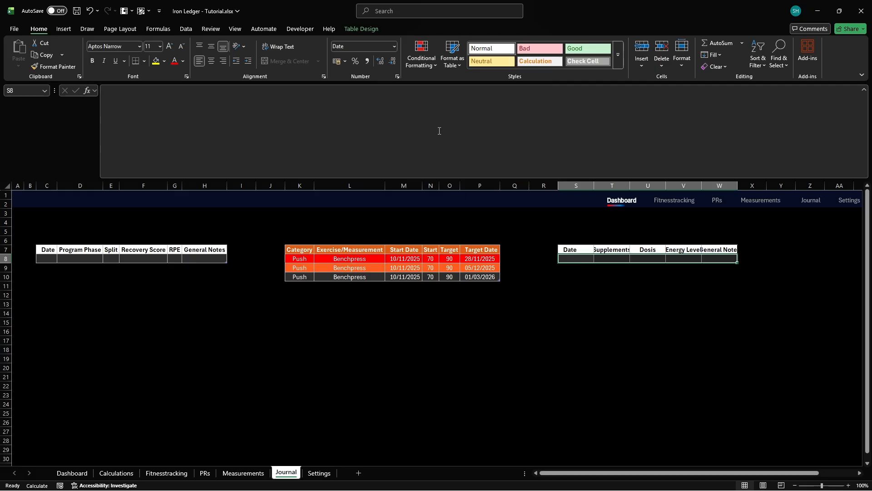
Start a formula-based conditional formatting rule for S8:W8 with the formula =True
click(423, 50)
click(432, 190)
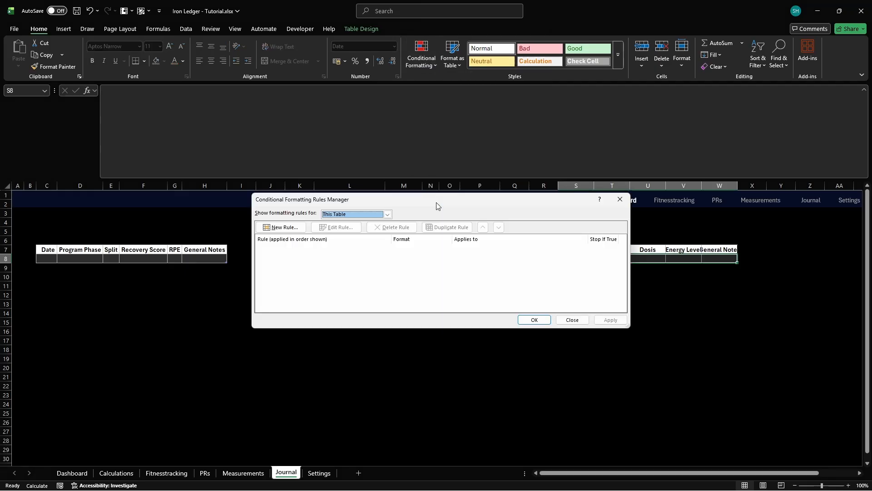
click(282, 227)
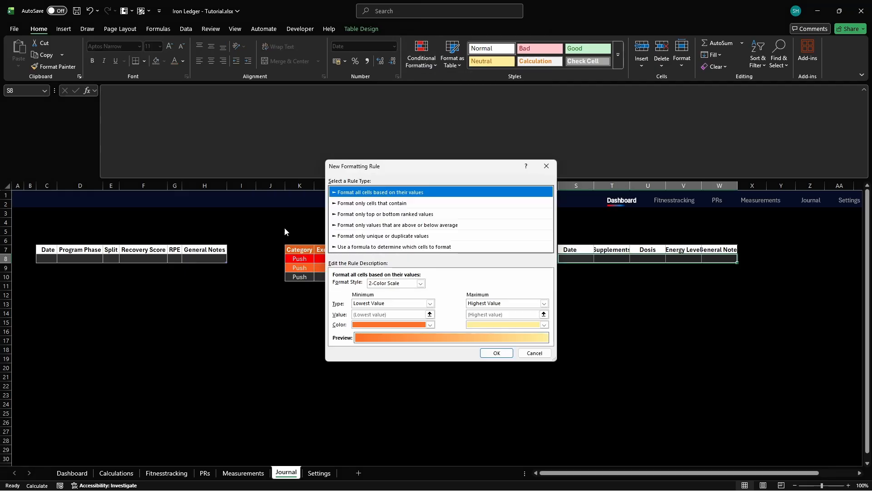
click(369, 246)
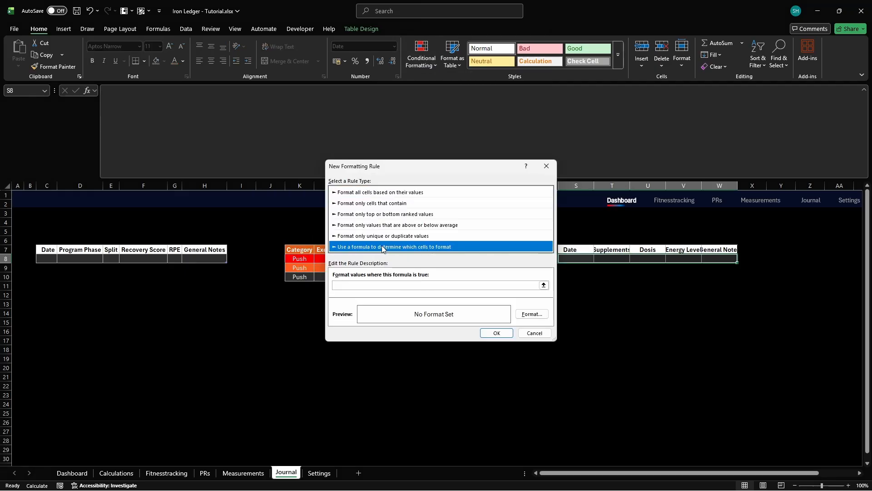
click(498, 285)
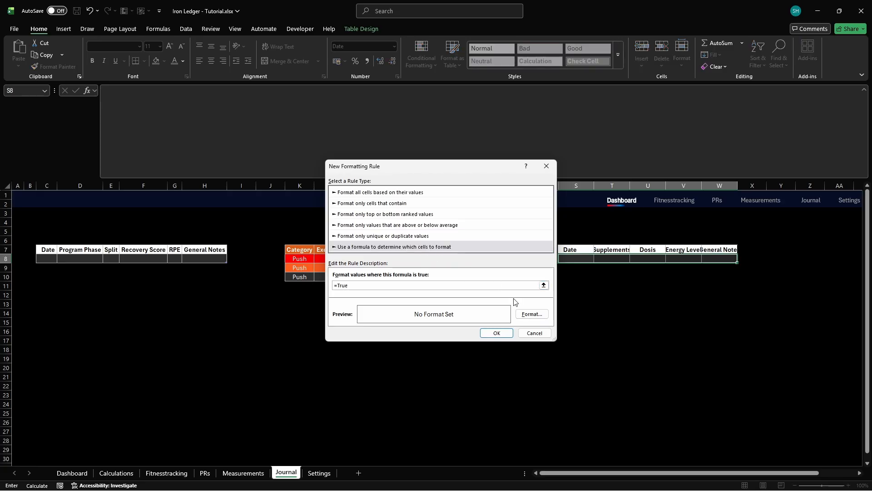
Set the rule's font color to hex #FFFFFF
click(532, 314)
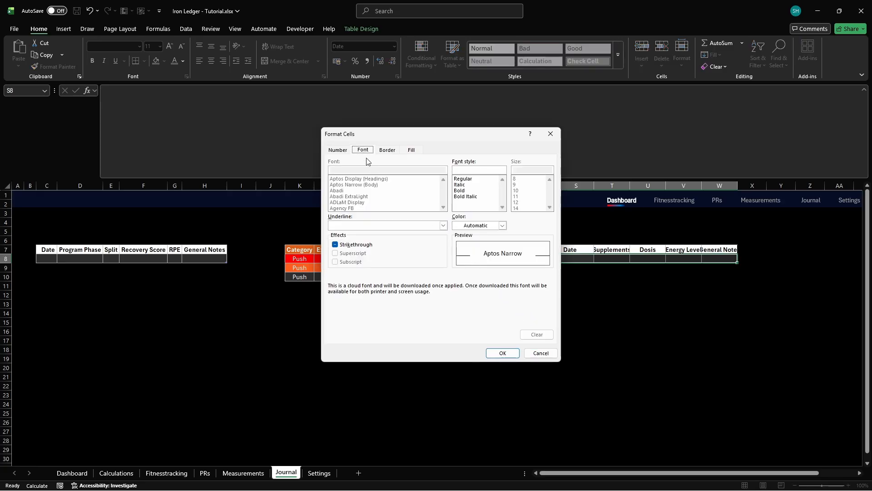
click(503, 226)
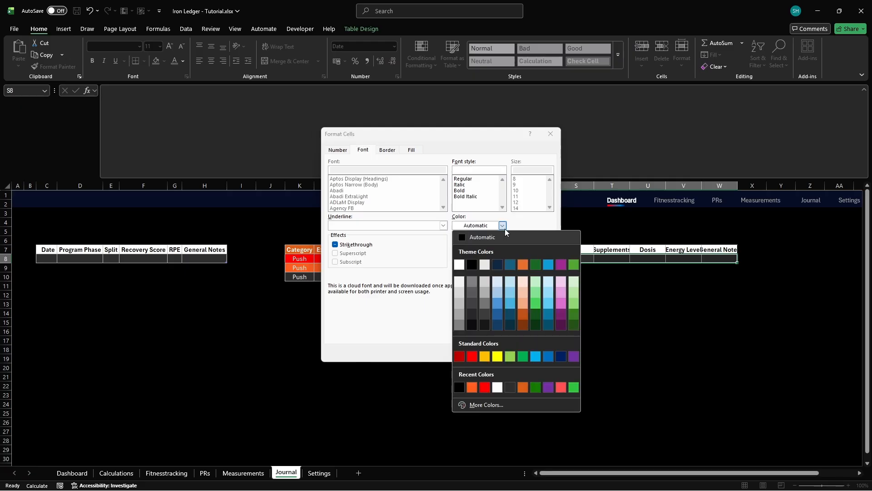
click(489, 404)
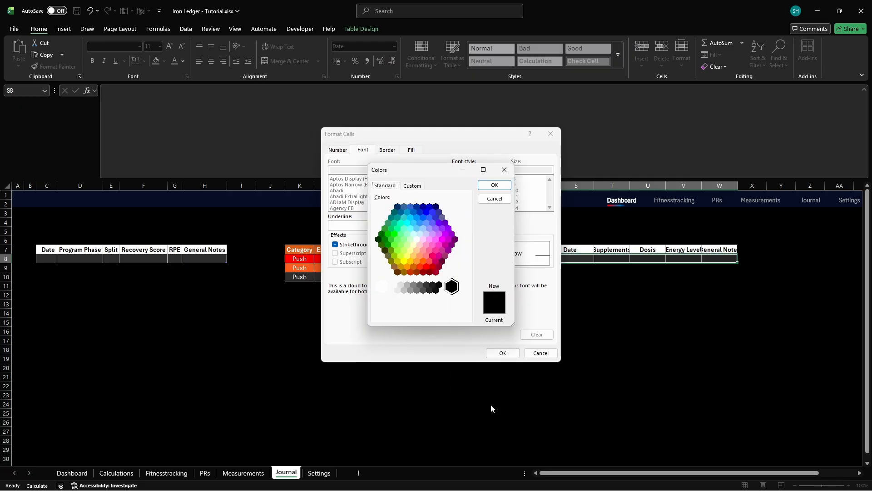
click(412, 185)
double_click(429, 314)
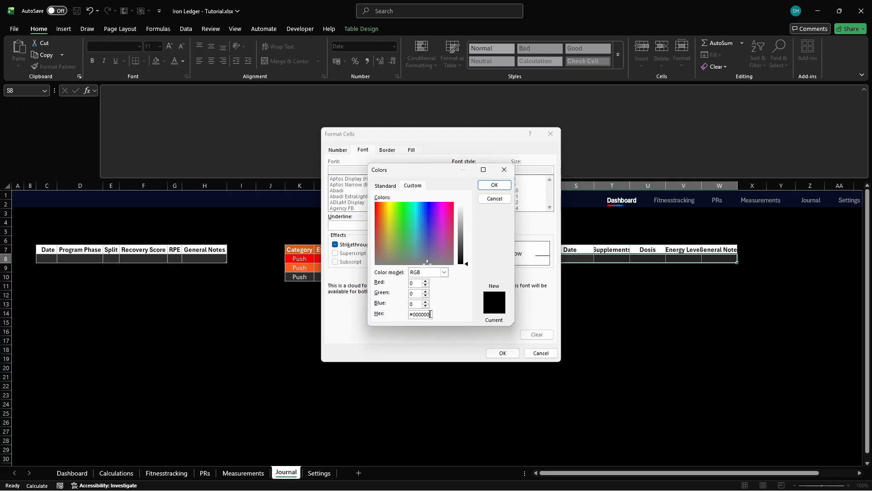
text(FFFFFF)
key(Return)
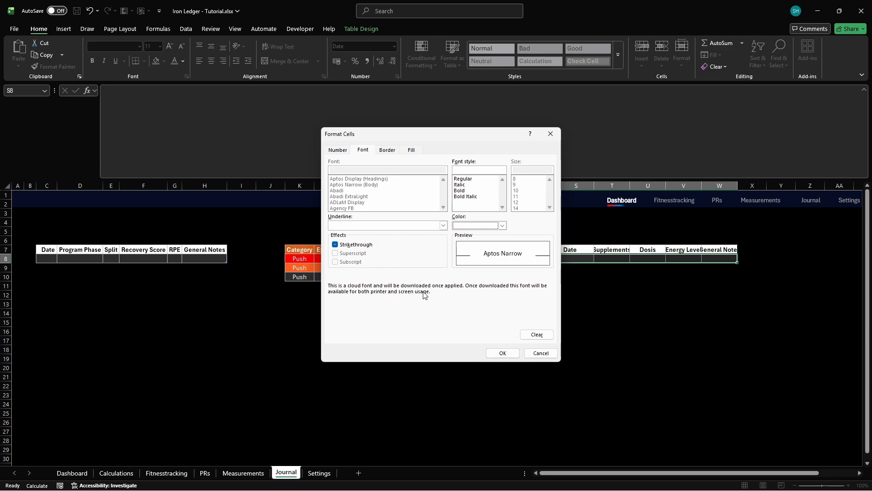
Set the rule's fill color to hex #2D2D2D and save the new rule
click(412, 151)
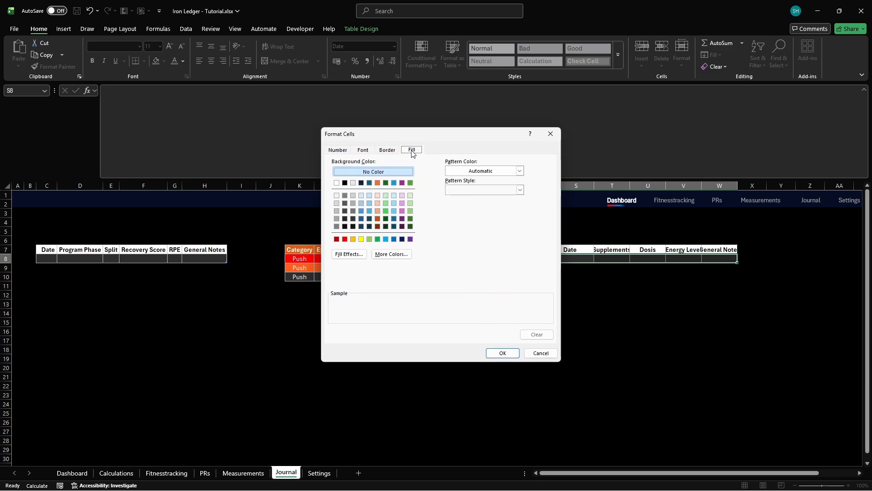
click(392, 254)
click(412, 187)
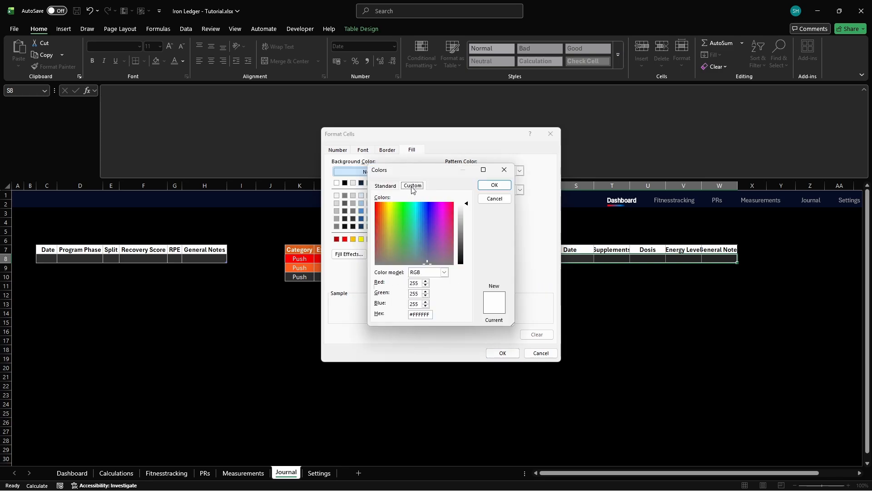
click(430, 314)
double_click(430, 313)
text(2D2D2D)
key(Return)
click(502, 353)
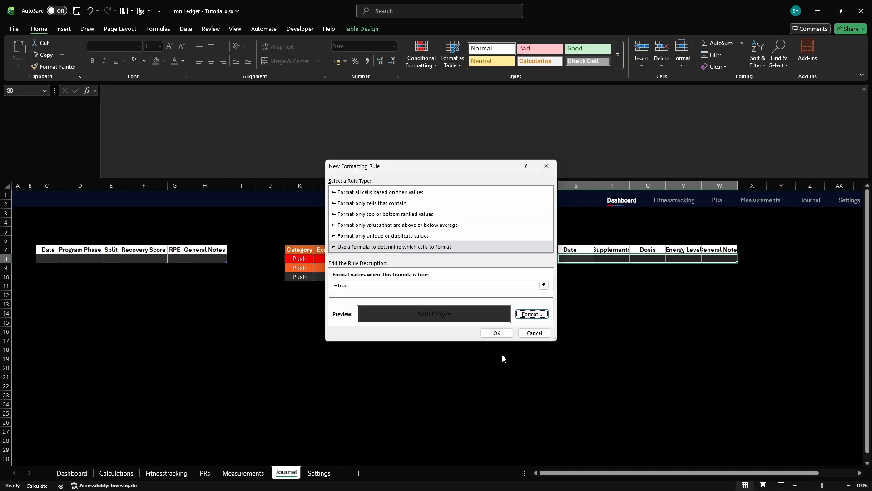
click(497, 333)
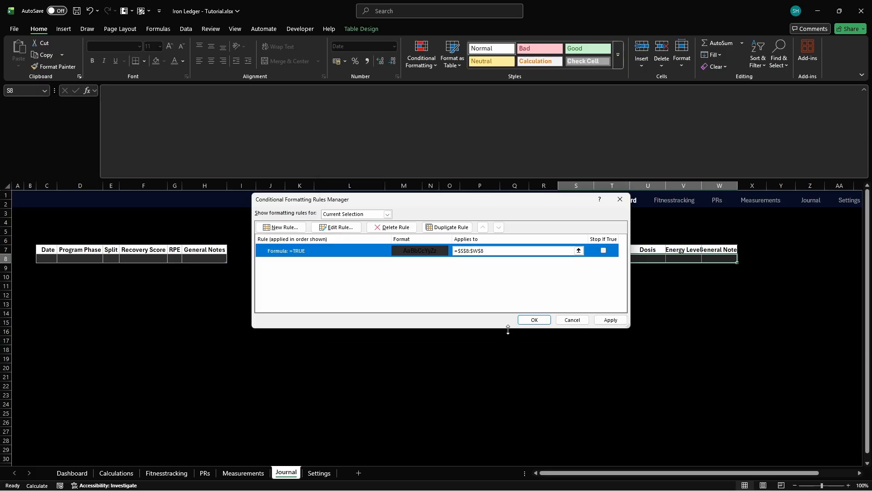
Enable Stop If True for the Supplements row rule and apply the conditional formatting
click(604, 251)
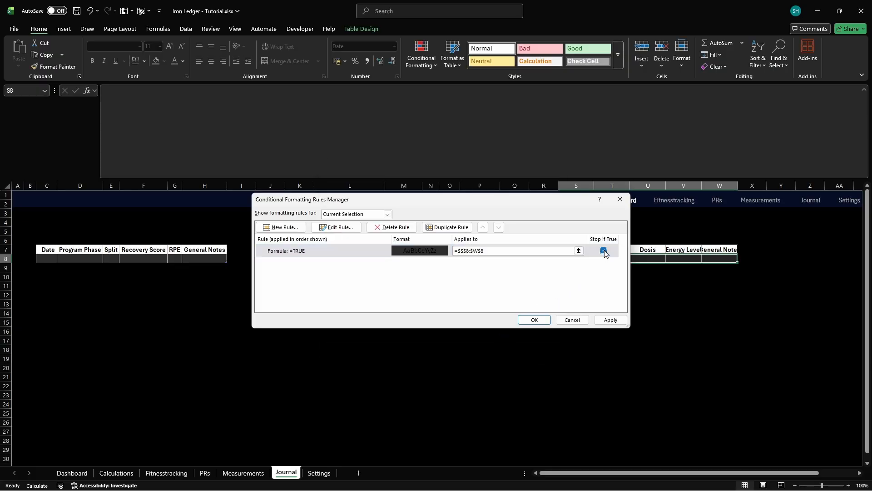
click(610, 319)
click(573, 320)
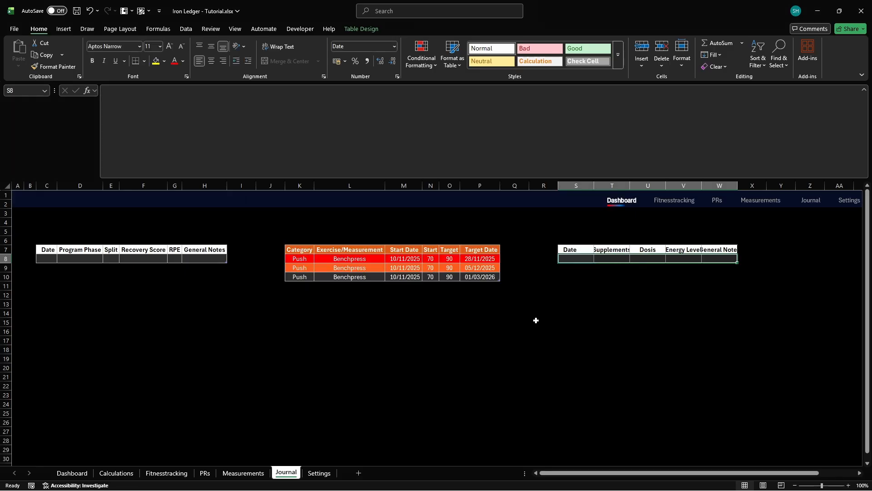
AutoFit the Journal sheet's column widths to fit the Supplements table headers
key(ctrl+a)
key(alt+h)
key(o)
key(i)
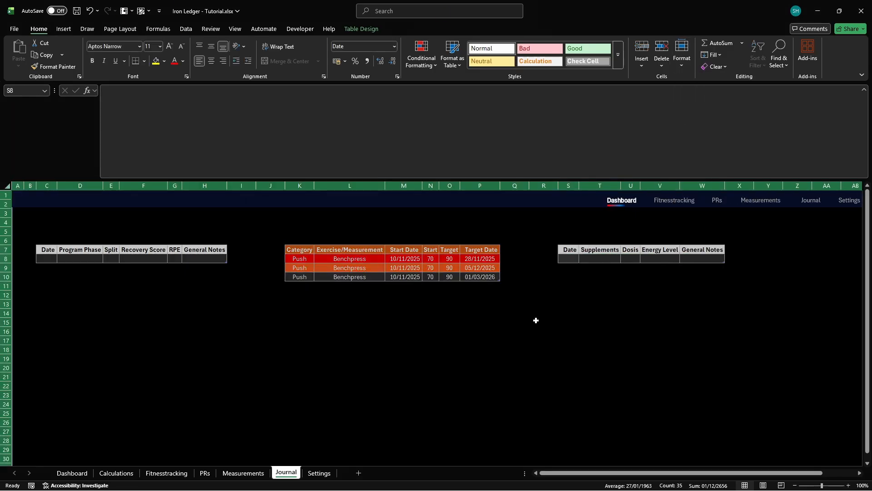